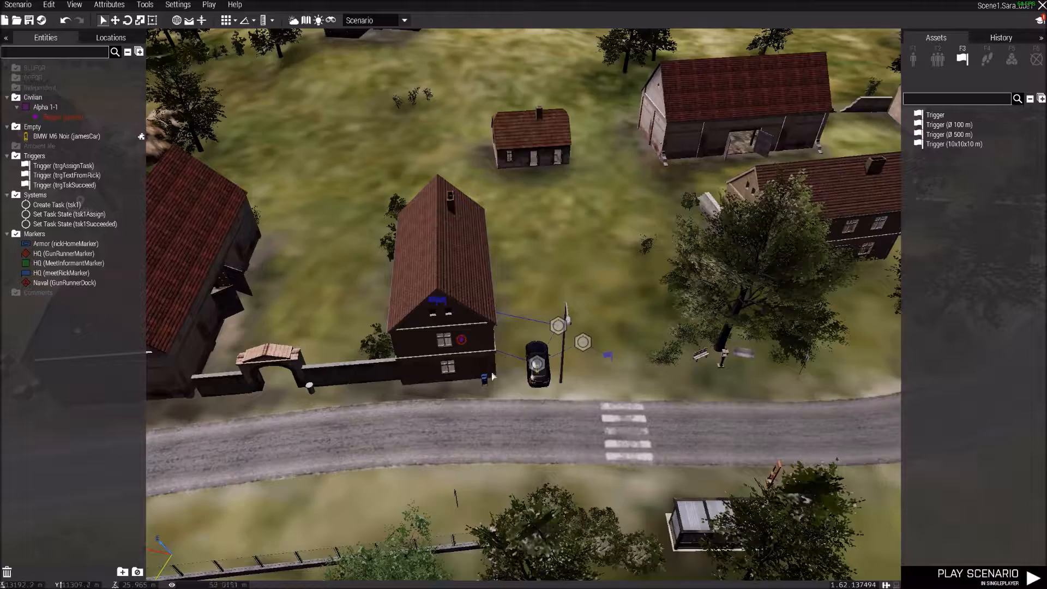
- Examine the 2D map between Mercalillo and the compound northeast of Bagango, including the existing mission markers
key("m")
scroll(530, 317, "down", 6)
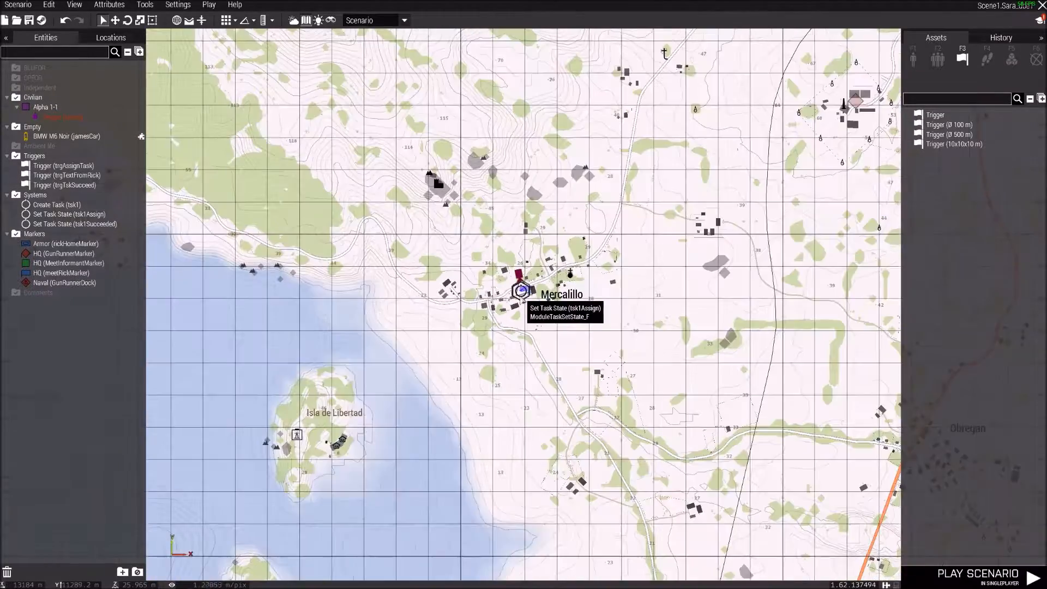
scroll(530, 318, "down", 3)
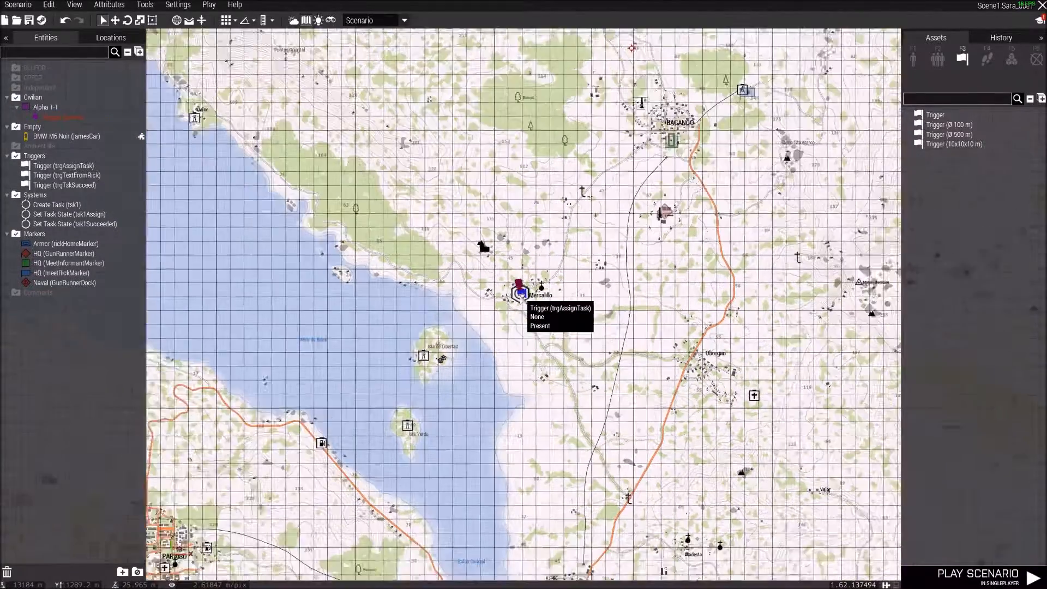
scroll(592, 281, "up", 7)
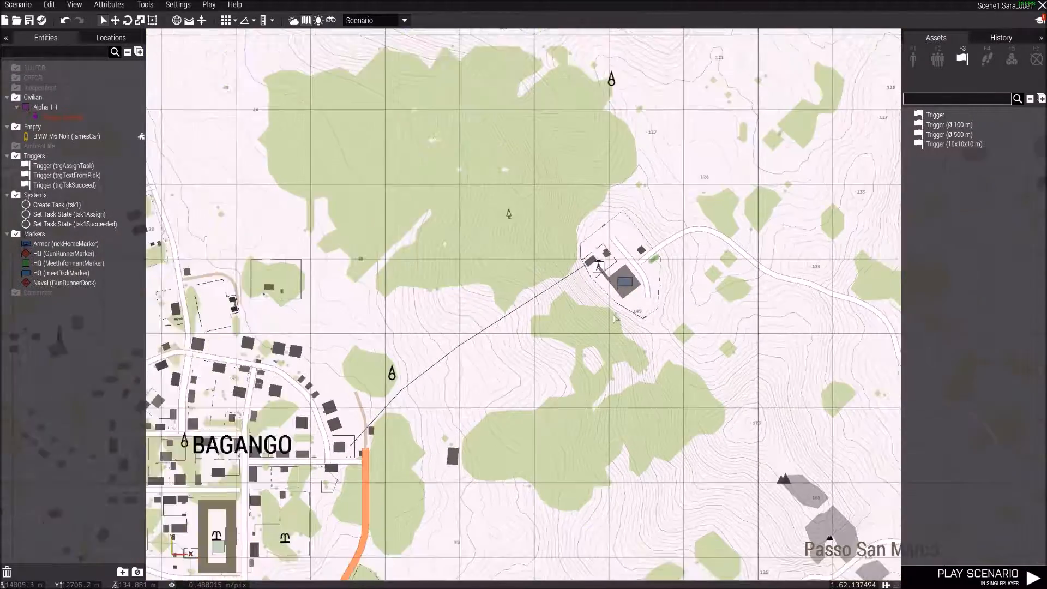
scroll(581, 287, "down", 4)
key("s")
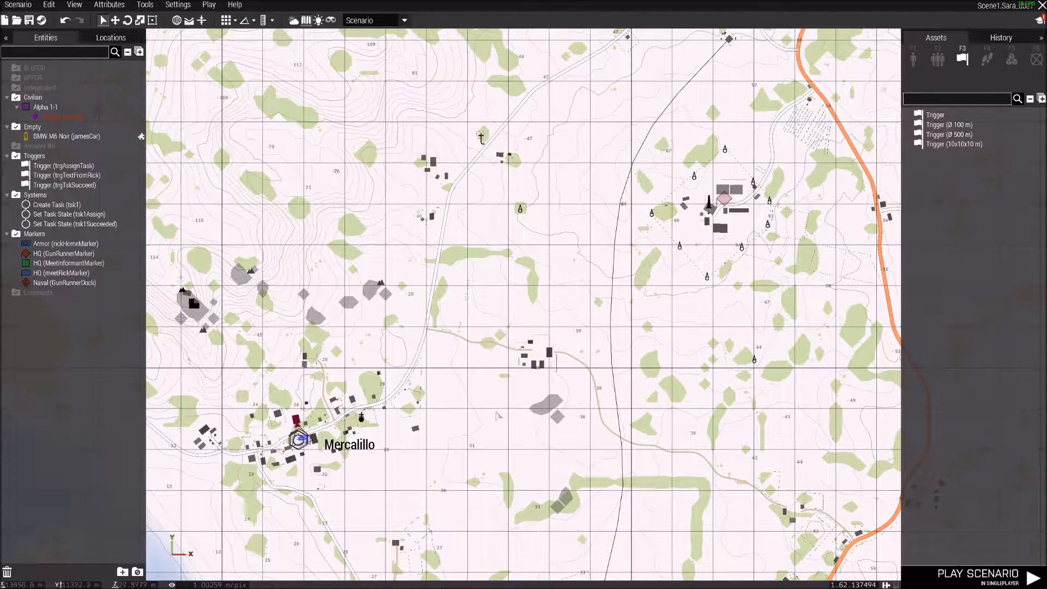
key("d")
key("s")
key("w")
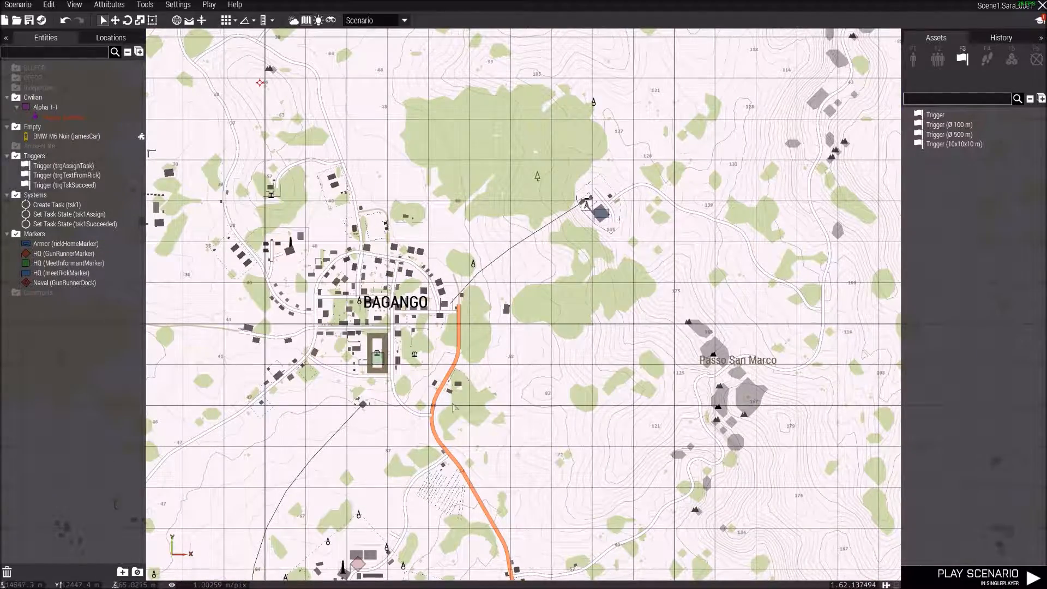
key("a")
key("s")
key("d")
key("w")
- Place an empty system marker at the northern corner of the large building in the compound northeast of Bagango
right_click_drag(714, 116, 580, 205)
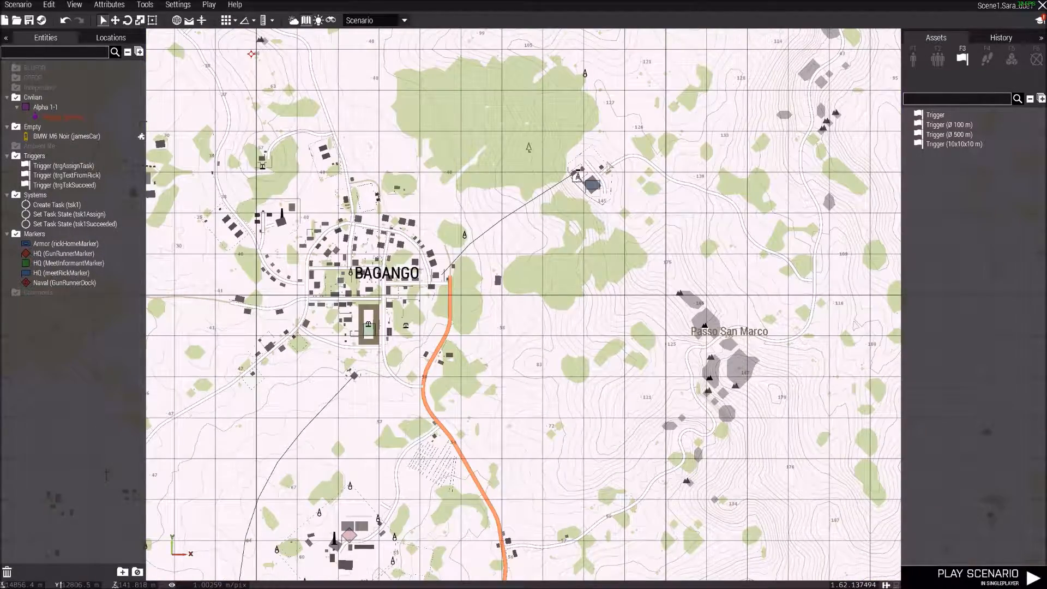
right_click_drag(606, 160, 566, 277)
scroll(565, 276, "up", 4)
scroll(536, 312, "up", 2)
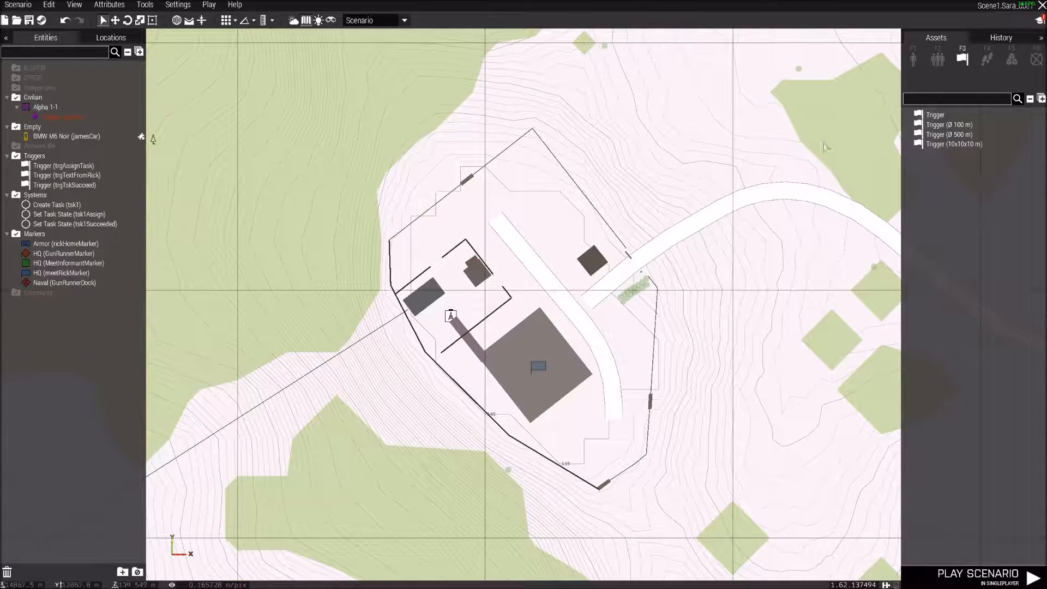
left_click(1036, 59)
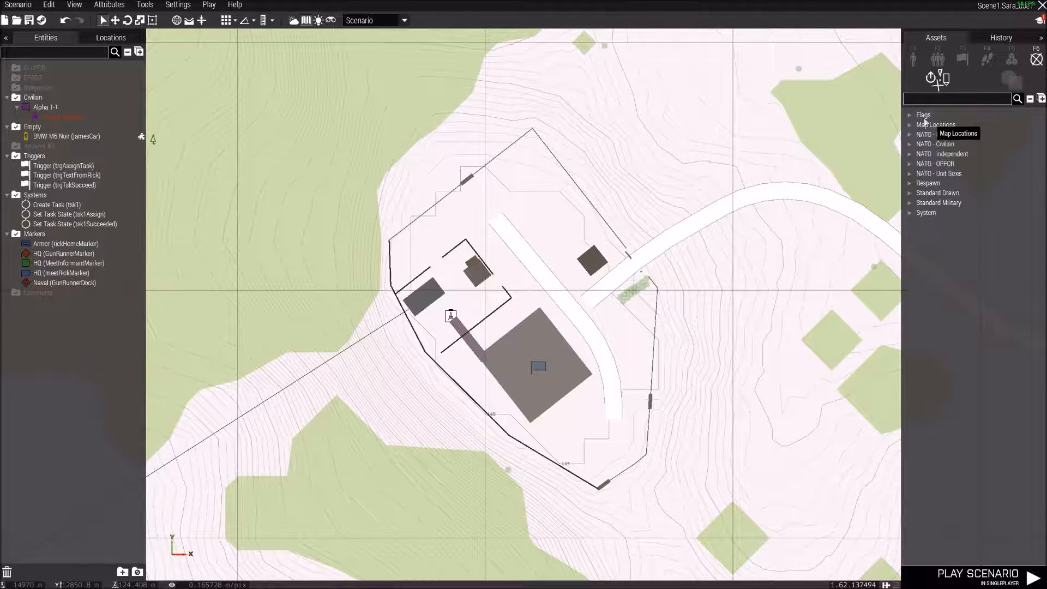
left_click(911, 212)
left_click(942, 223)
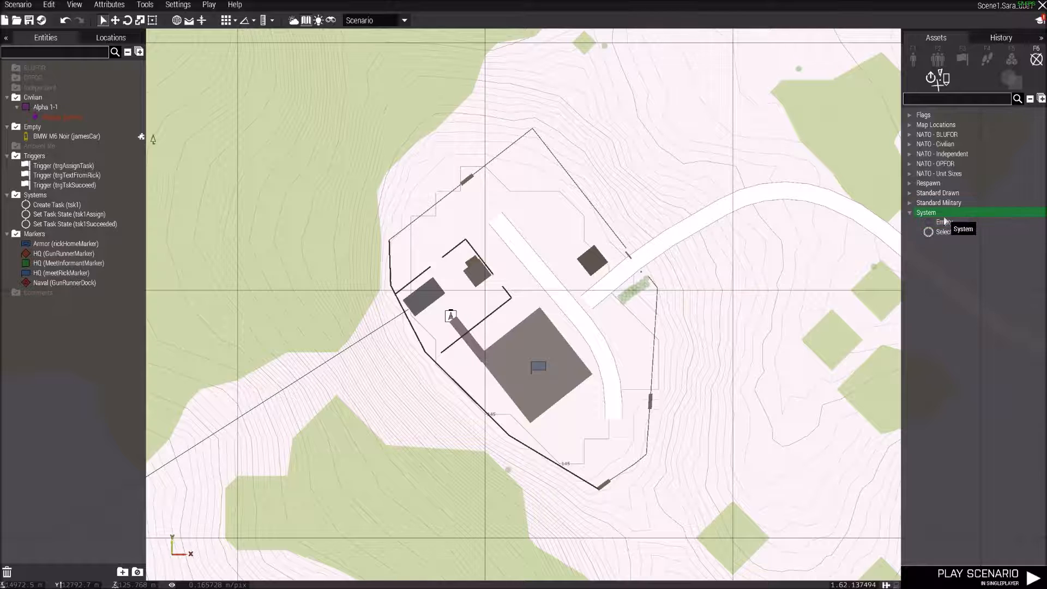
left_click(537, 315)
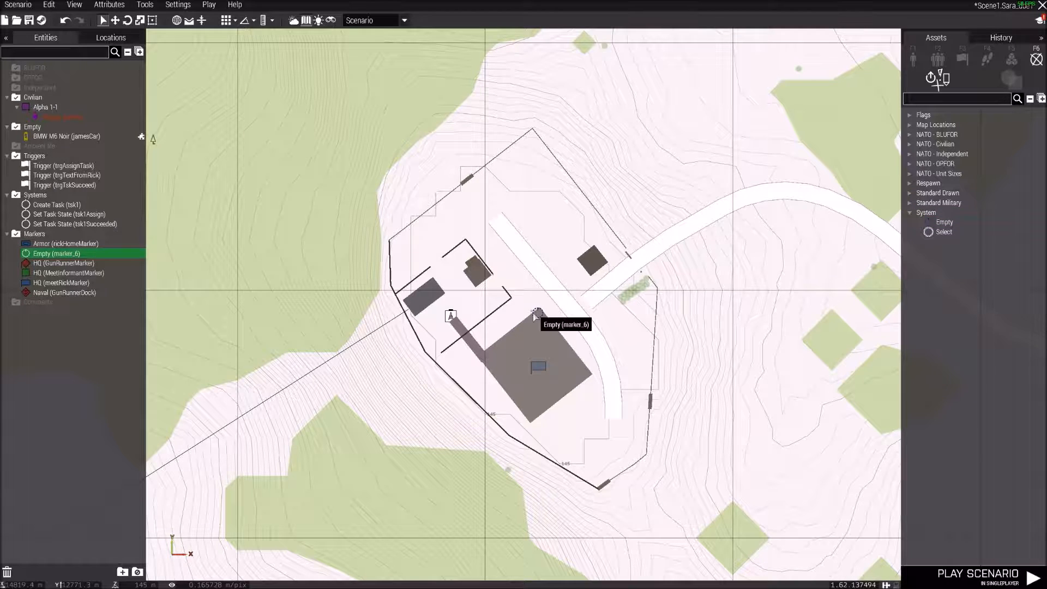
- Move the empty marker onto the western half of the compound's large building
mouse_move(560, 311)
left_mouse_down()
mouse_move(647, 254)
mouse_move(484, 332)
mouse_move(351, 455)
left_mouse_up()
scroll(627, 270, "up", 6)
scroll(484, 332, "down", 2)
scroll(351, 456, "down", 3)
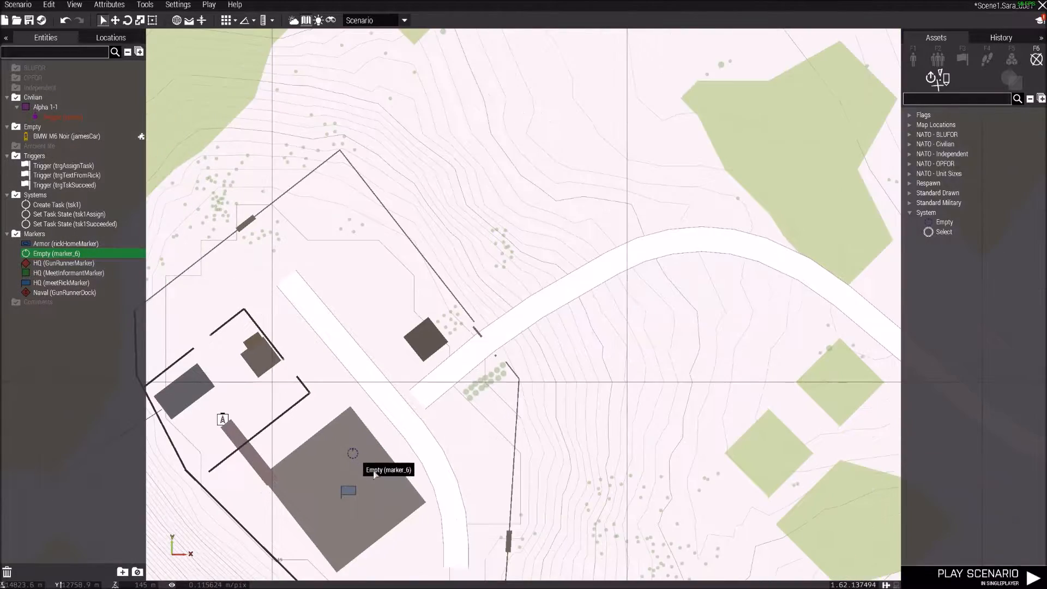
right_click_drag(352, 456, 561, 308)
scroll(561, 309, "up", 2)
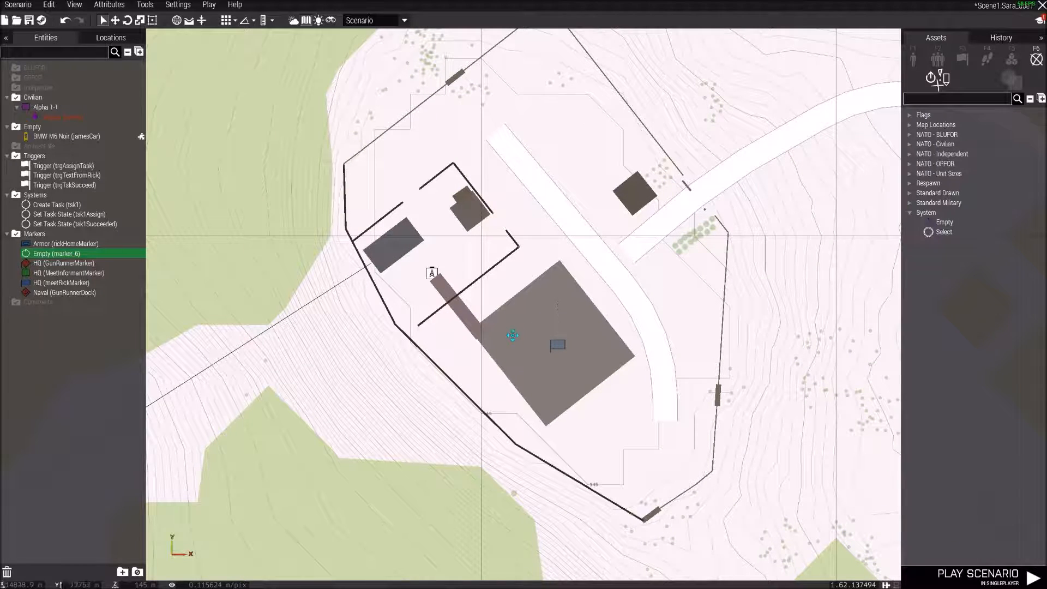
left_click_drag(560, 309, 519, 332)
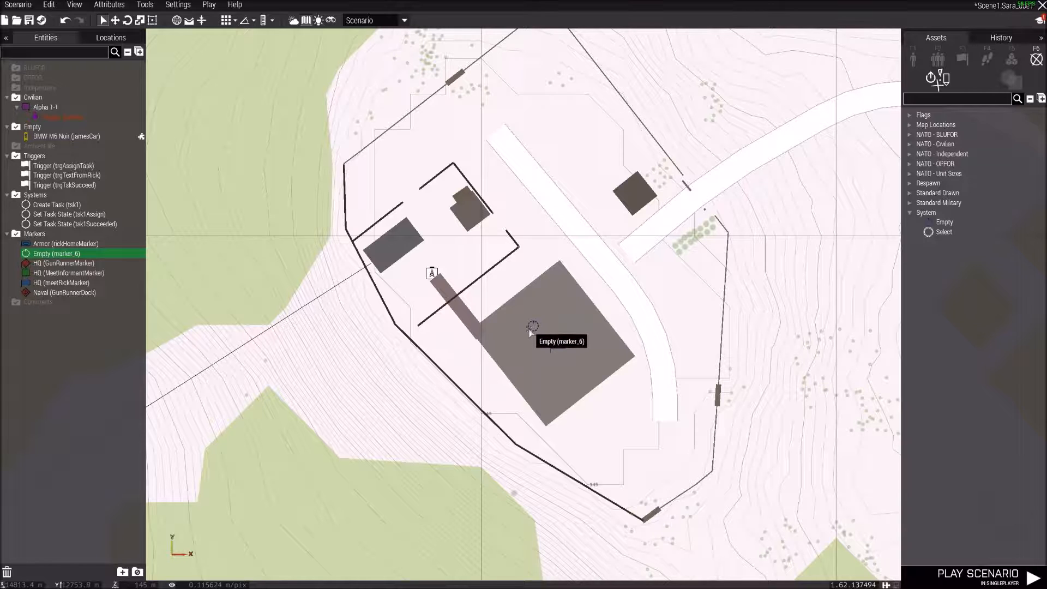
- Set the empty marker's variable name to mkMeetOffice
double_click(530, 326)
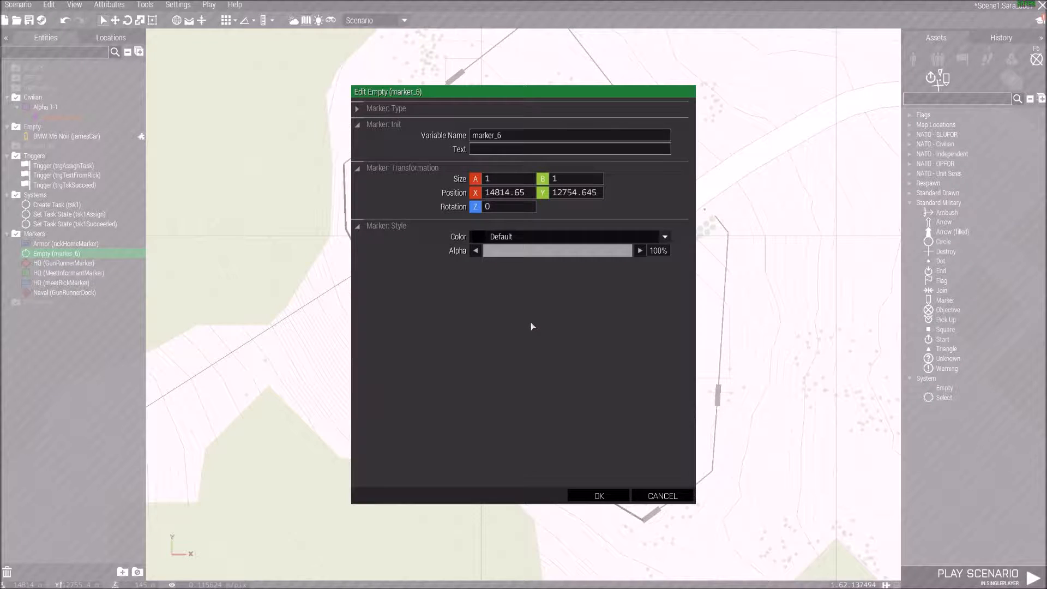
left_click_drag(529, 136, 435, 120)
type("mkrk")
key("BackSpace")
key("BackSpace")
key("BackSpace")
type("Office")
left_click(599, 497)
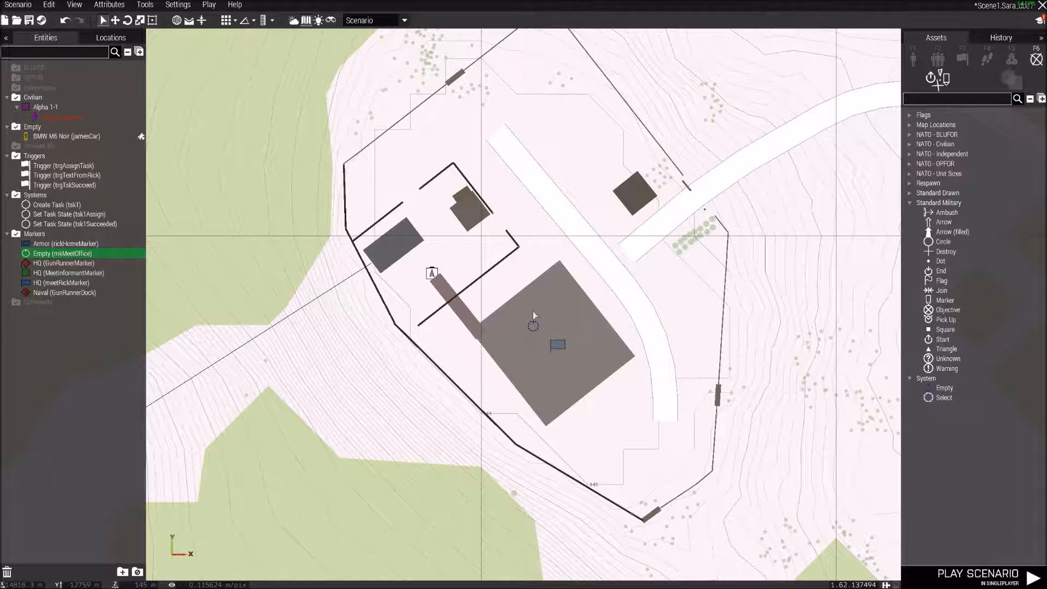
- Move the mkMeetOffice marker onto the road northeast of the large building and check its attributes
mouse_move(533, 326)
left_mouse_down()
mouse_move(620, 286)
mouse_move(619, 262)
mouse_move(609, 266)
left_mouse_up()
double_click(611, 267)
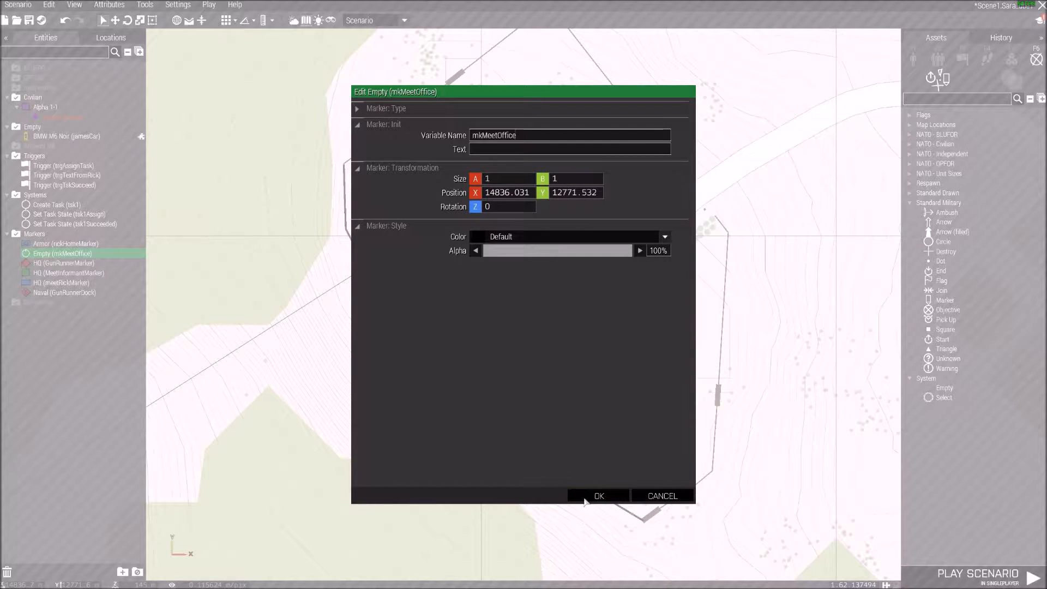
left_click(588, 498)
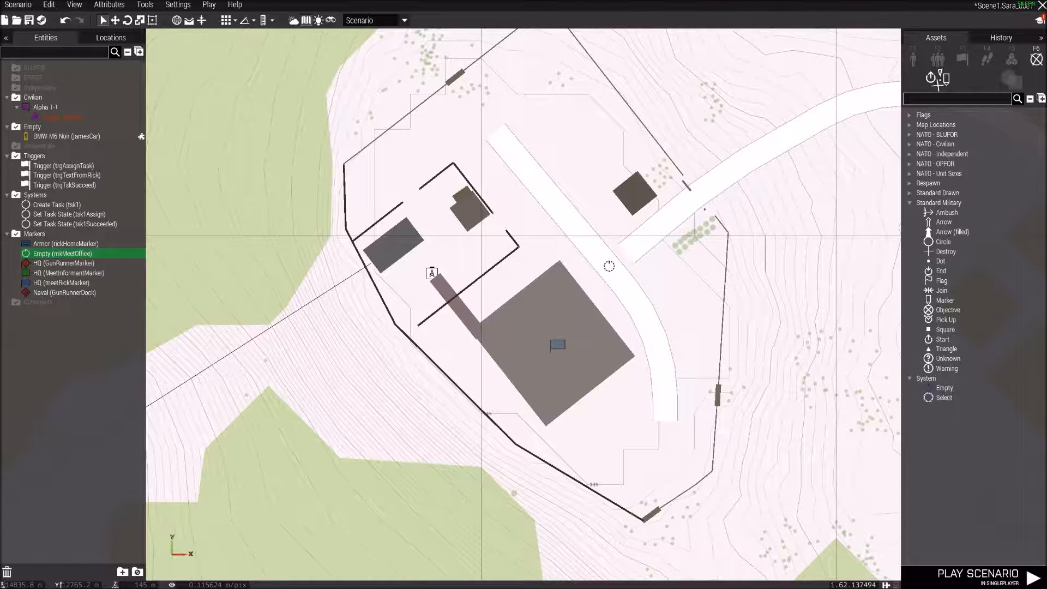
- Preview the scenario, dismiss the text from Rick, inspect the compound on the in-game map, and return to the editor
key("Return")
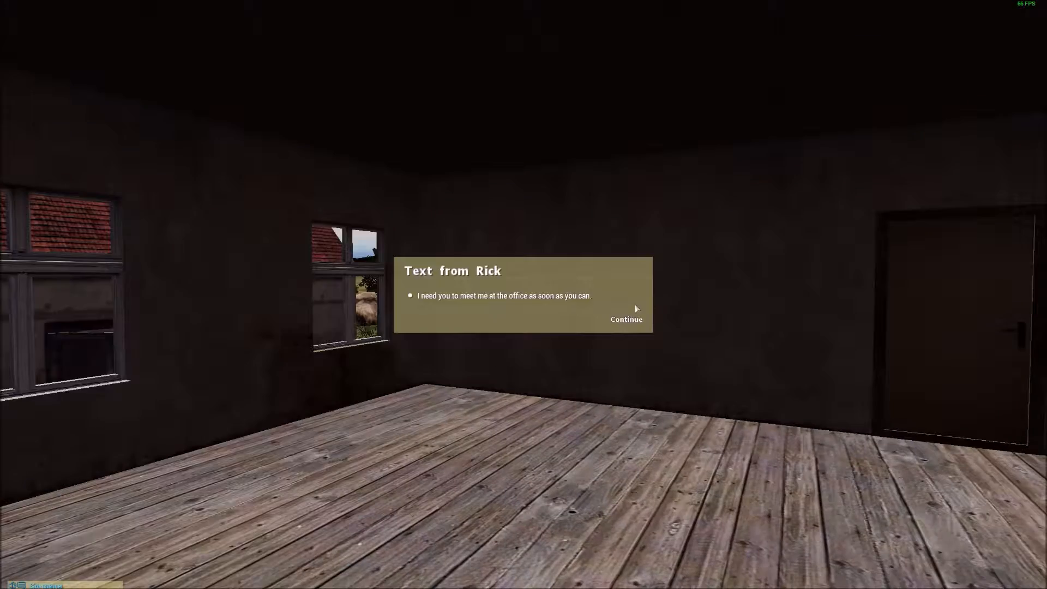
left_click(627, 319)
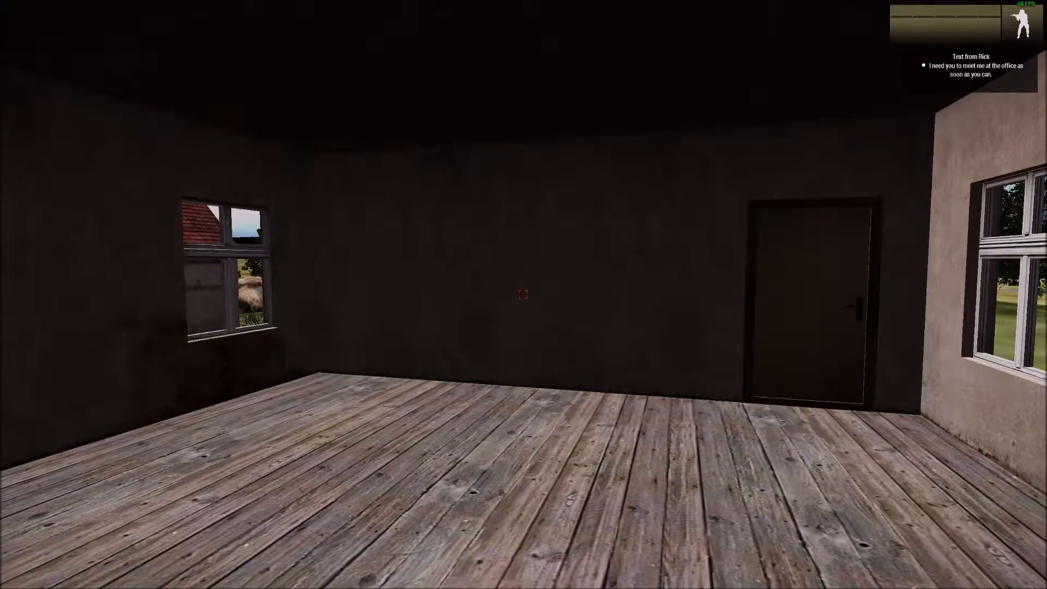
key("m")
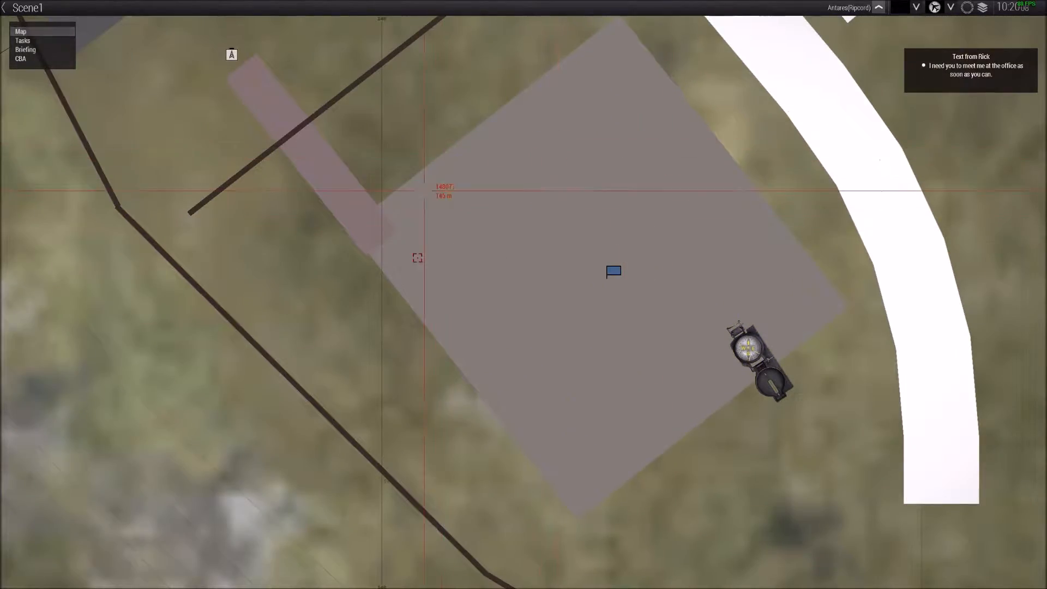
scroll(535, 295, "down", 5)
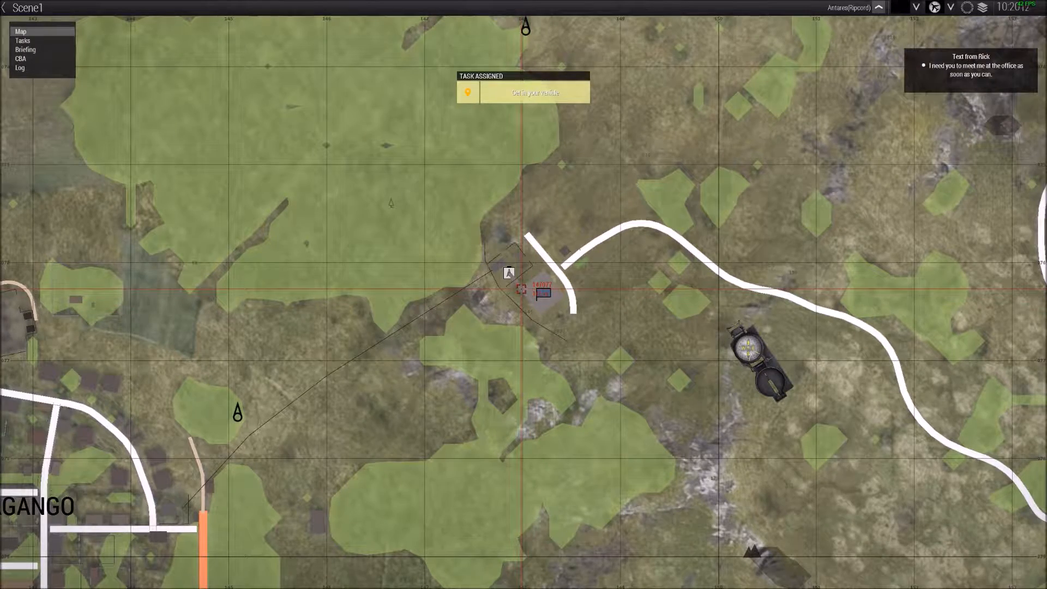
key("m")
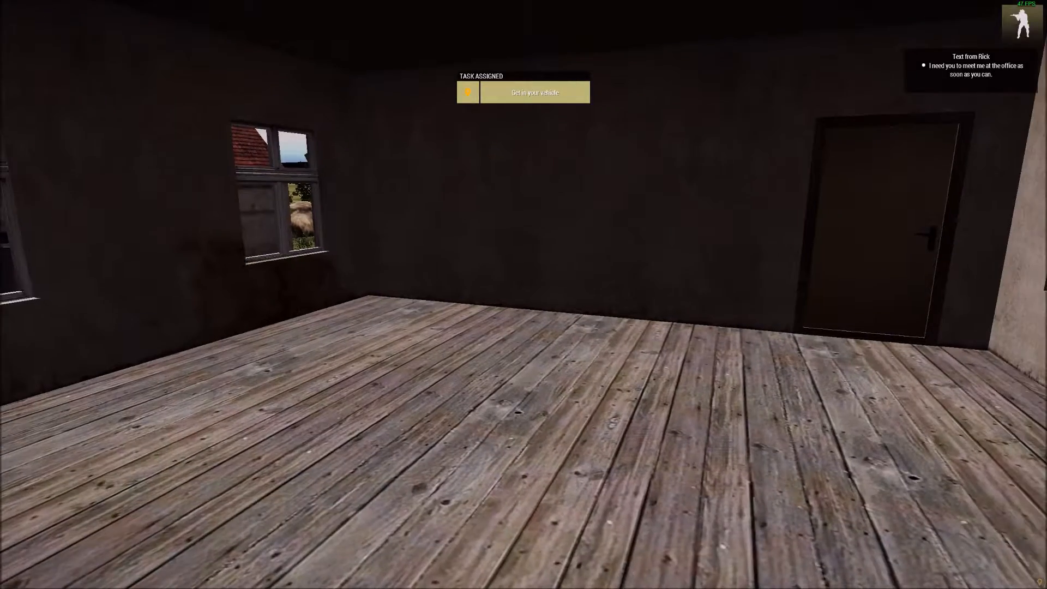
key("Escape")
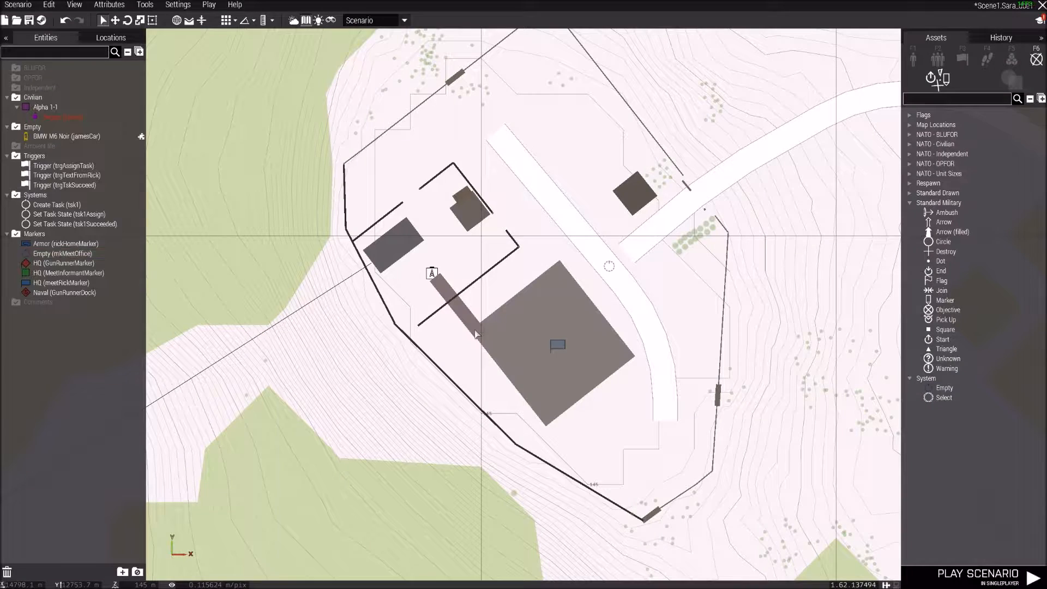
- Set up a Create Task module with variable name tsk2, task ID 2 and title "Go to USP-HQ"
double_click(62, 254)
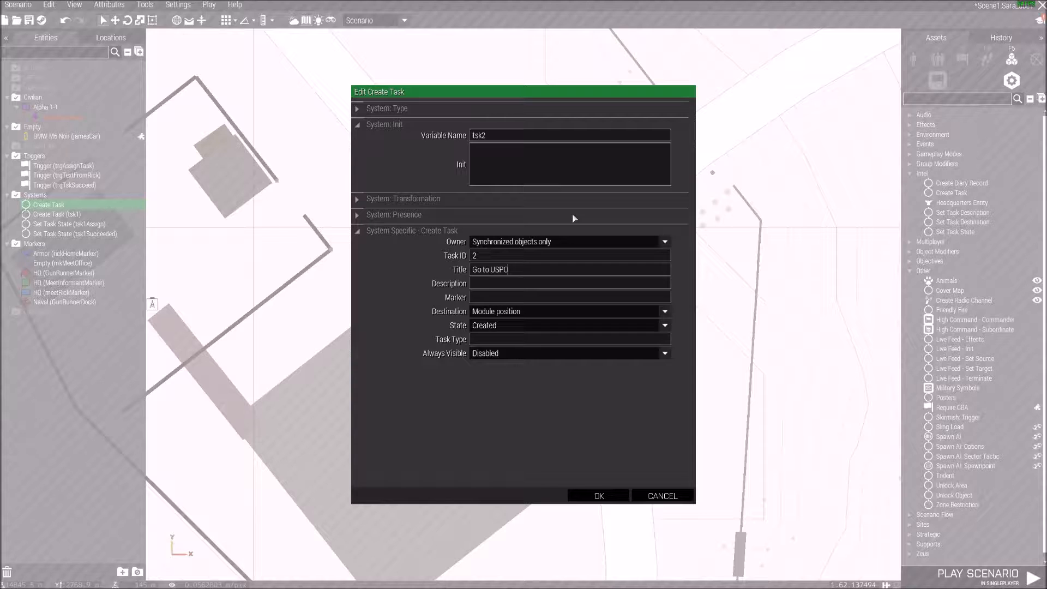
key("BackSpace")
left_click(504, 300)
type("mk")
left_click(591, 494)
- Change the variable name of the empty marker on the road to mkUSPO
double_click(519, 292)
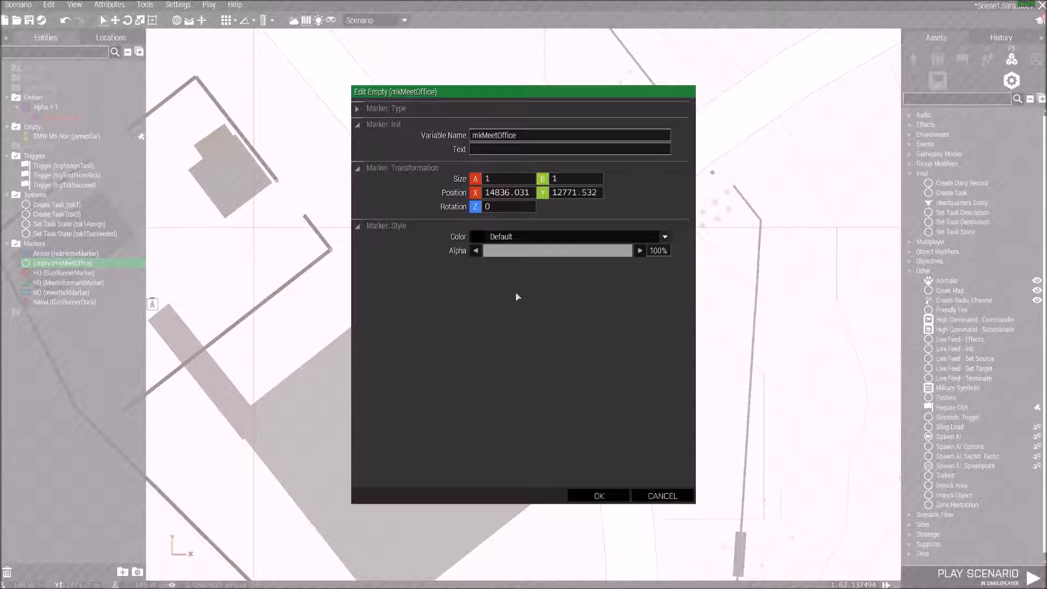
left_click_drag(514, 137, 484, 141)
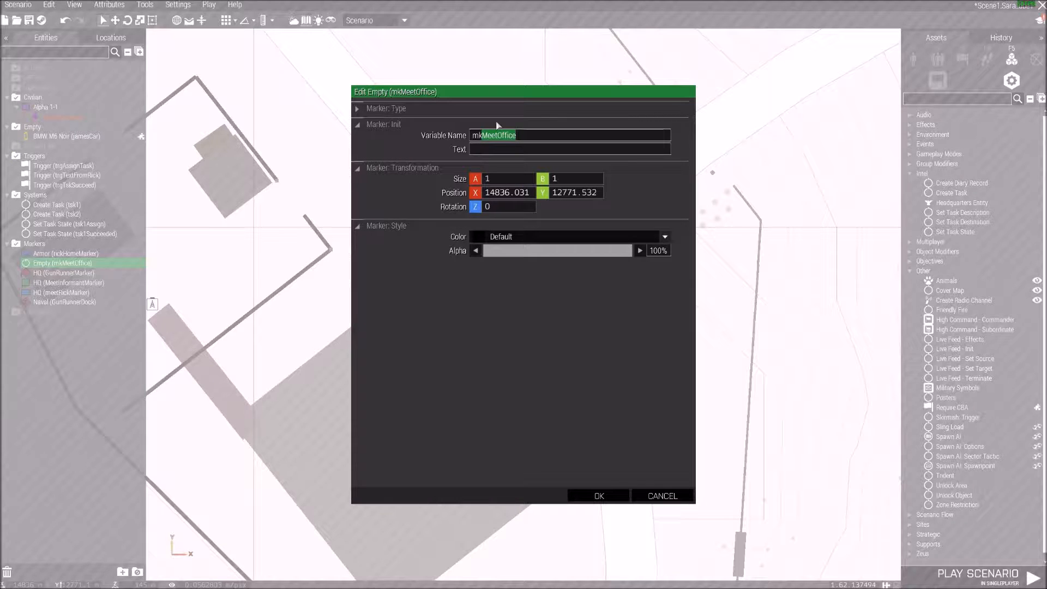
type("USP")
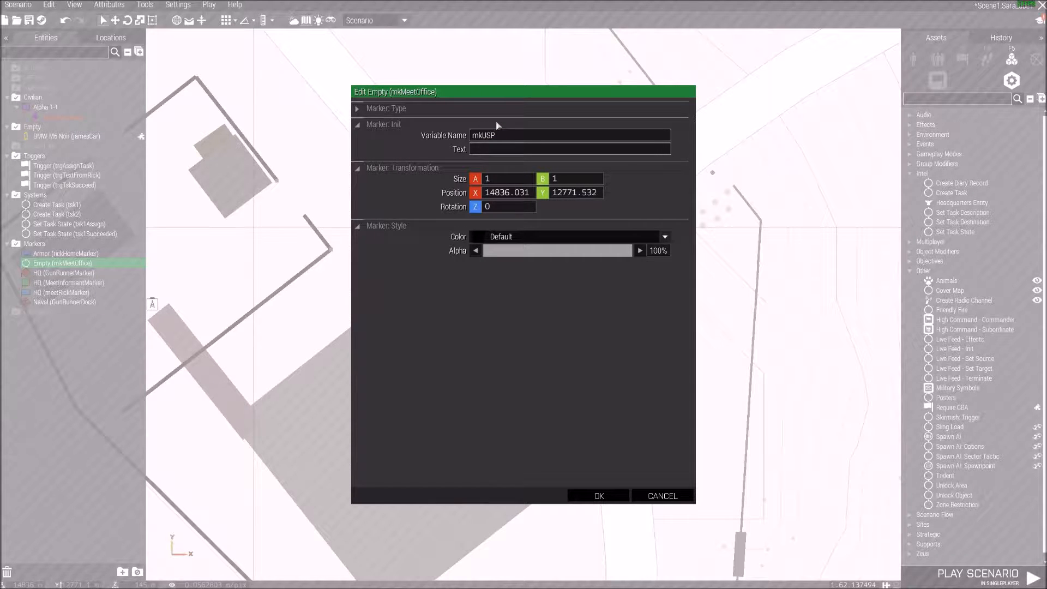
type("Of")
key("BackSpace")
left_click(598, 496)
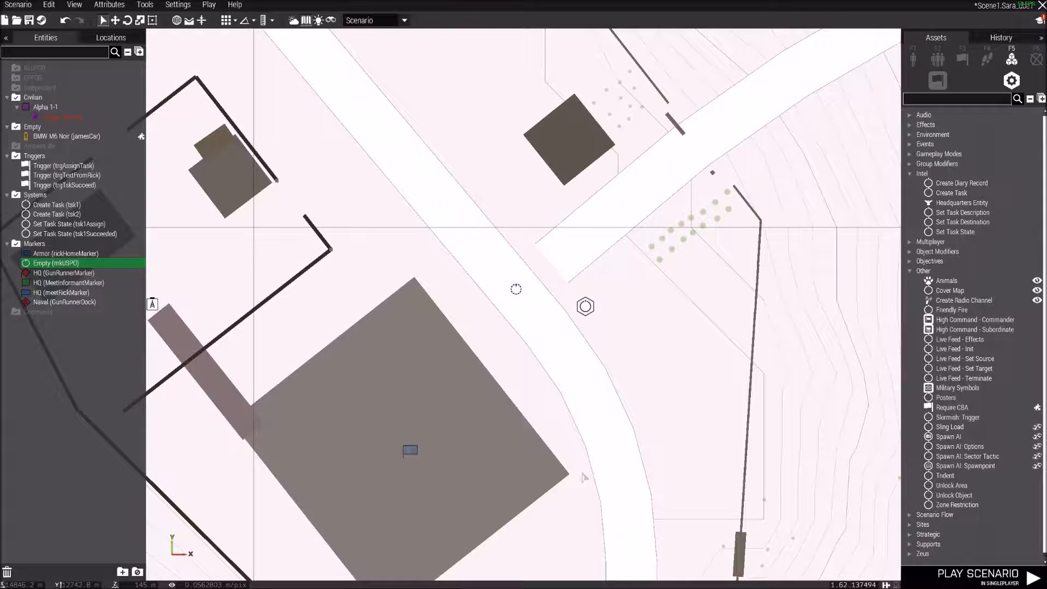
- Set tsk2's marker to mkUSPO and description to "Go to United Sahrani Press Headquarters", and move its module to the road junction
double_click(585, 306)
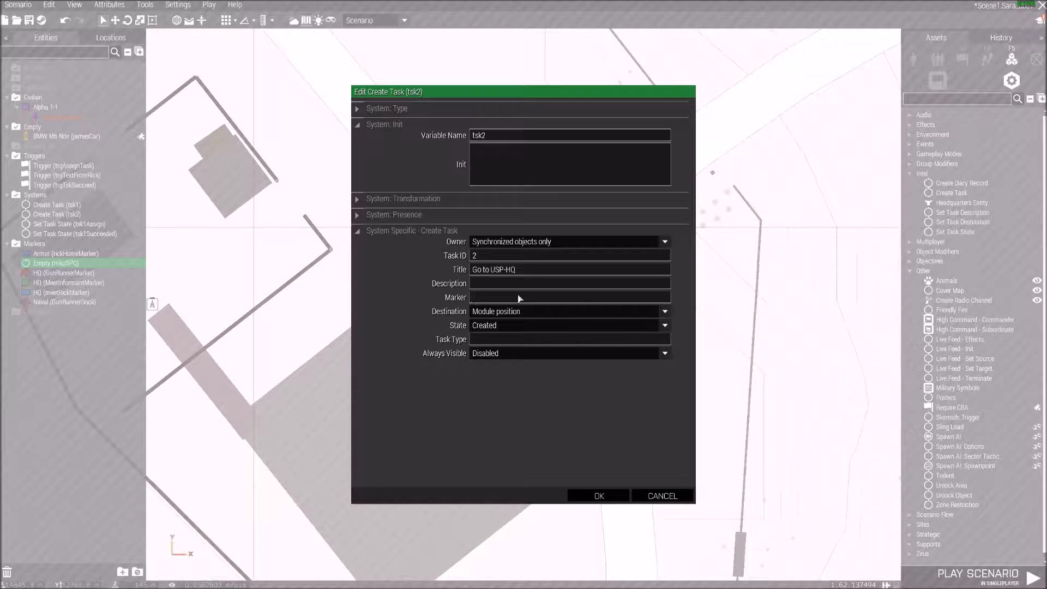
type("mkUSPO")
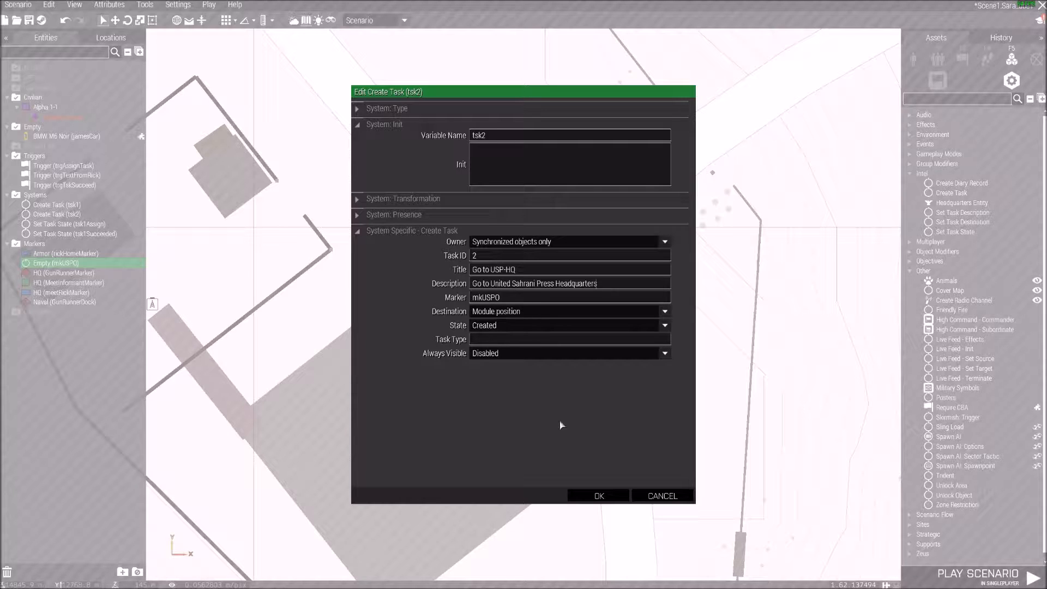
left_click(586, 496)
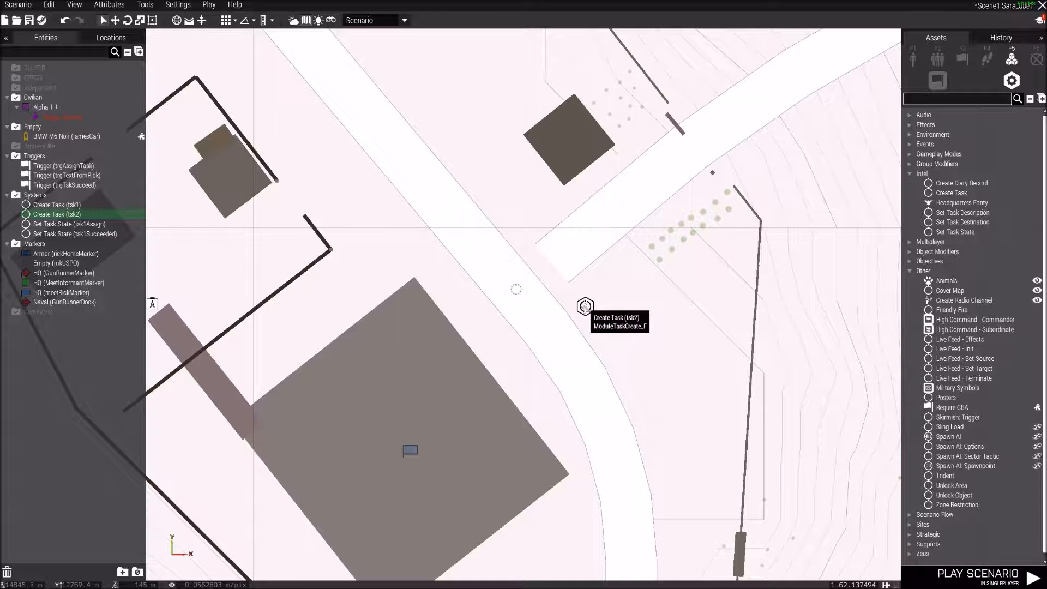
left_click_drag(584, 307, 543, 260)
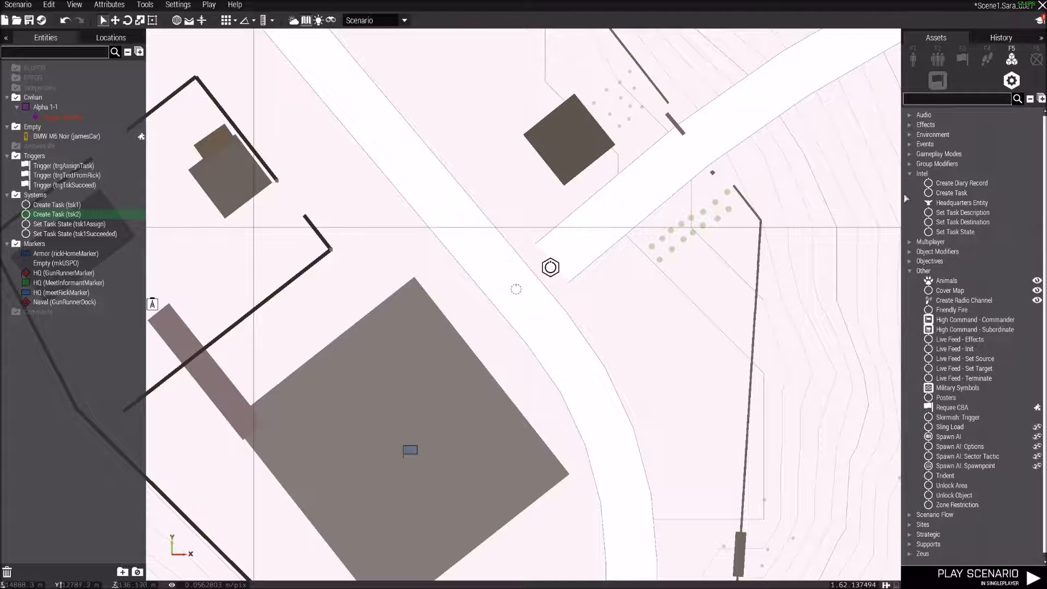
- Place two Set Task State modules on the map beside the tsk2 Create Task module at the road junction
left_click(955, 232)
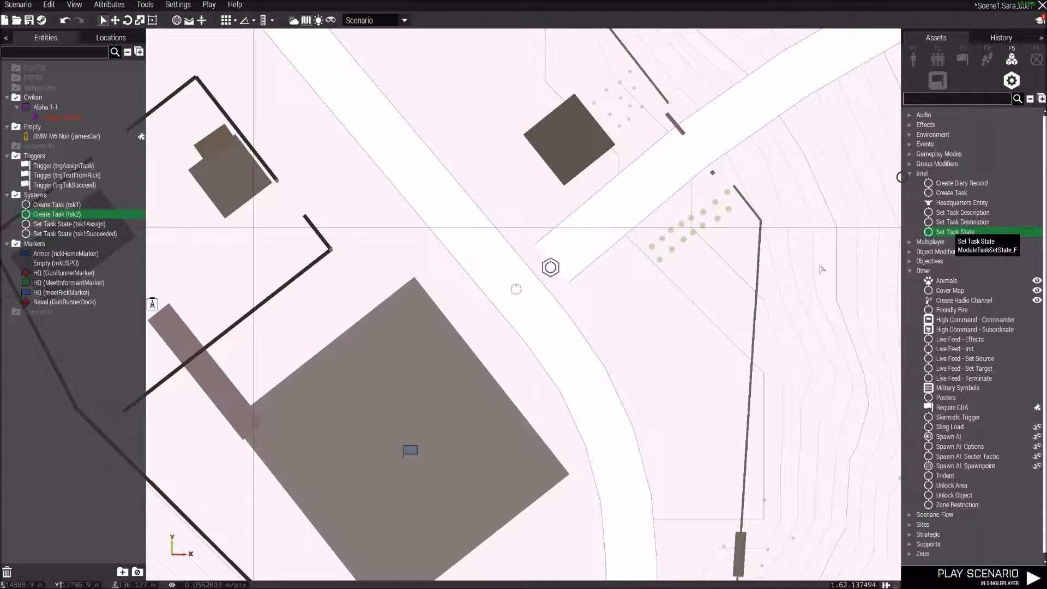
left_click(624, 257)
left_click(956, 232)
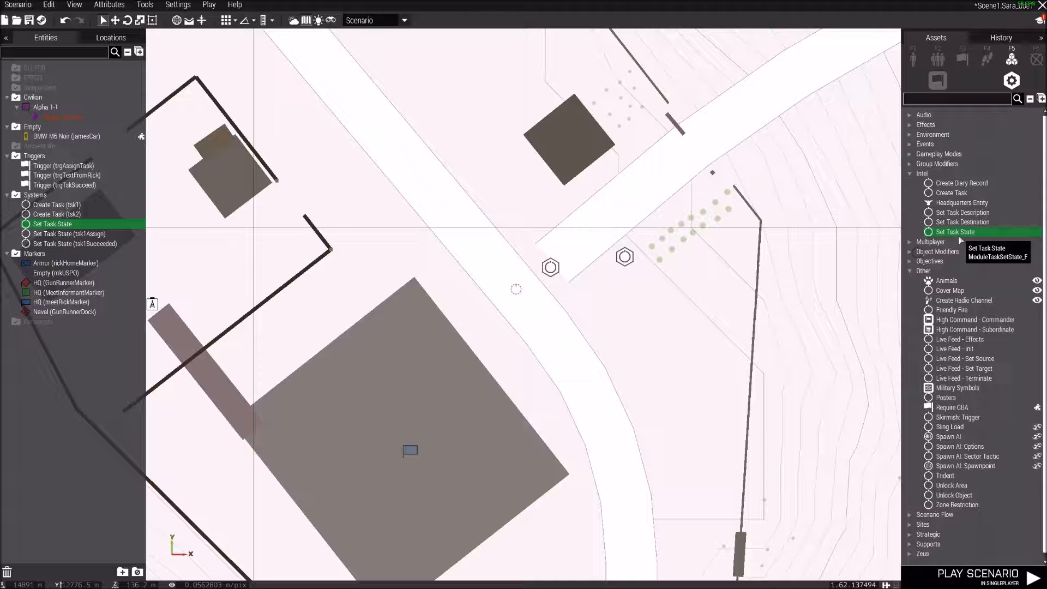
left_click(634, 289)
- Set the state of one new Set Task State module to Assigned and the other to Succeeded
double_click(633, 286)
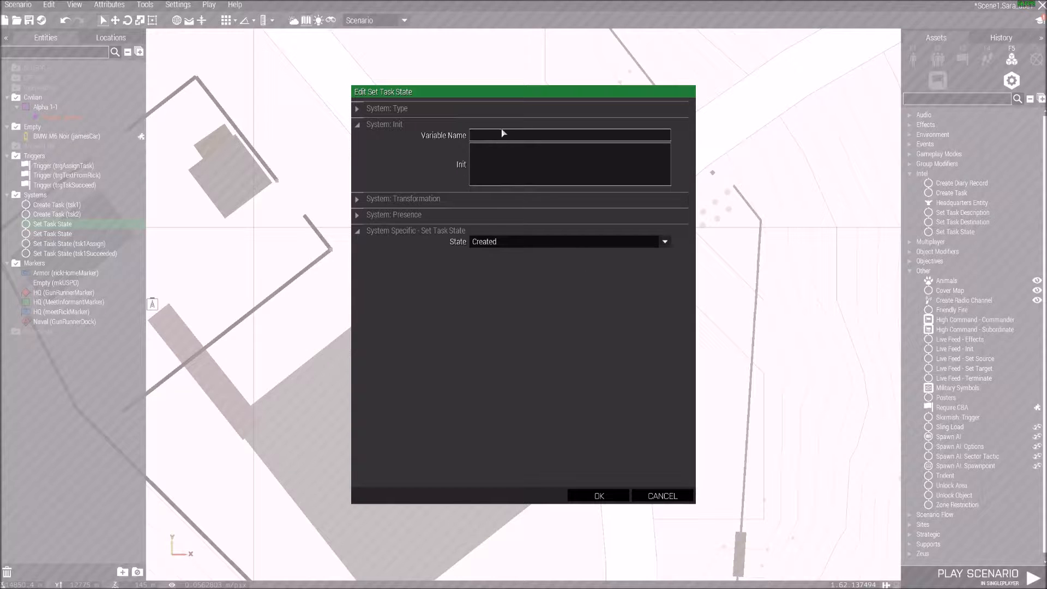
left_click(488, 242)
left_click(489, 267)
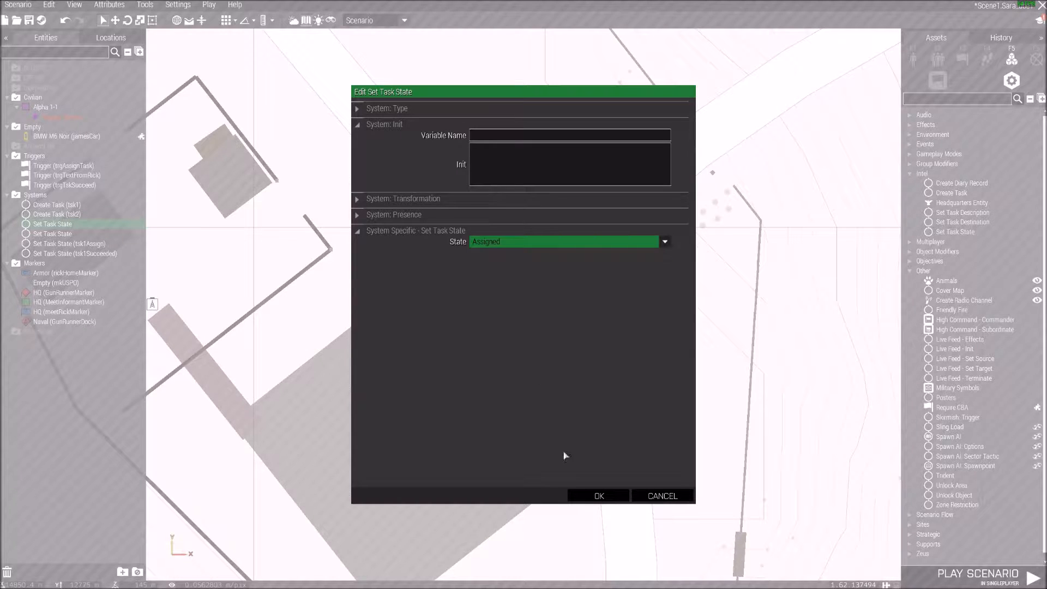
left_click(599, 496)
double_click(648, 294)
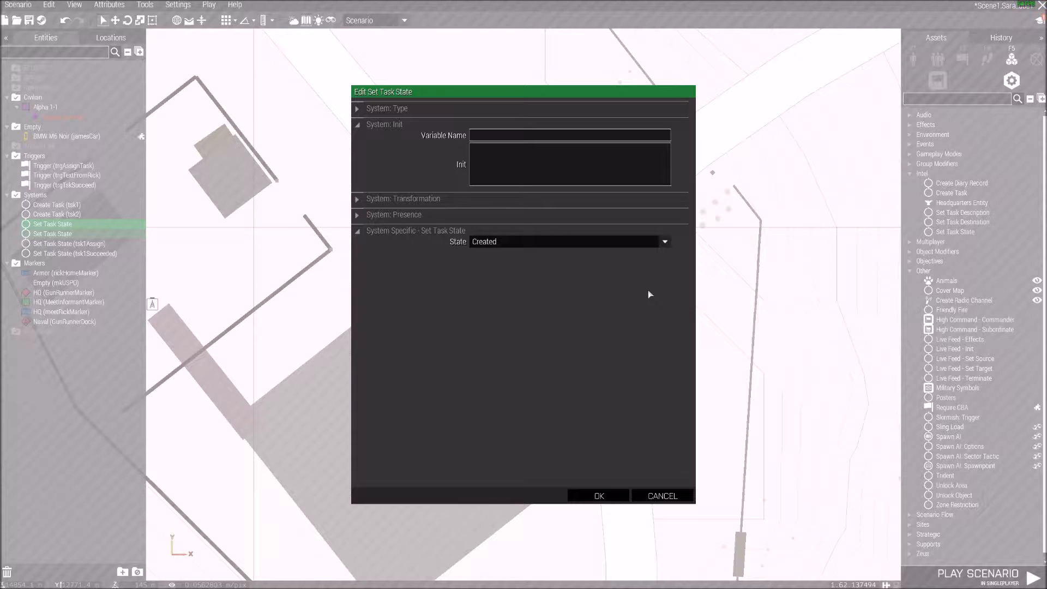
left_click(502, 244)
left_click(502, 272)
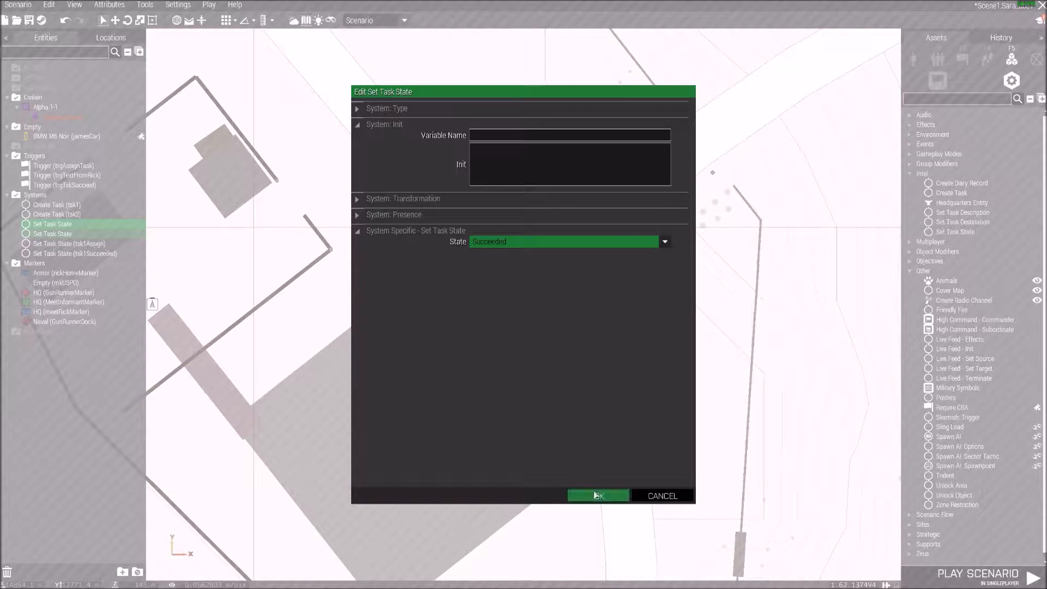
left_click(597, 496)
- Move the Assigned task state module to the opposite side of tsk2's module and give it the variable name tsk2Assign
left_click_drag(622, 252, 529, 224)
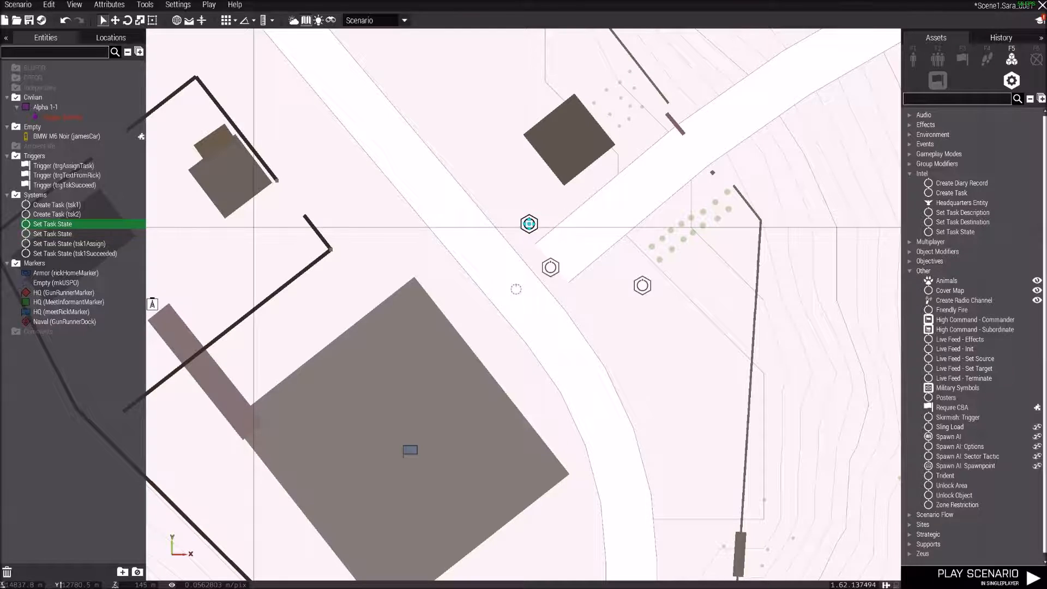
double_click(528, 223)
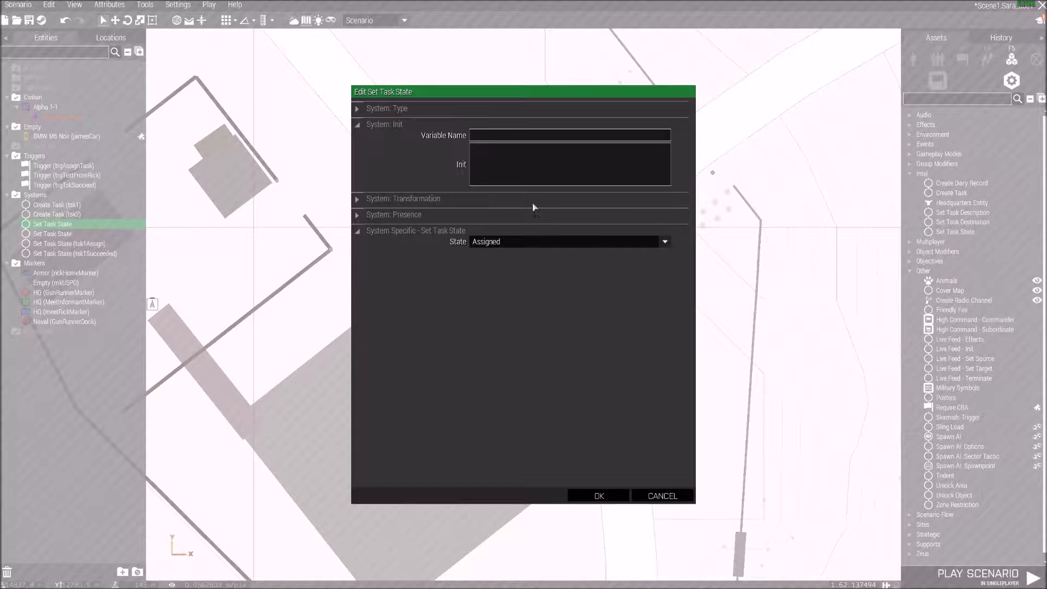
left_click(525, 136)
type("tsk2Assign")
left_click(604, 494)
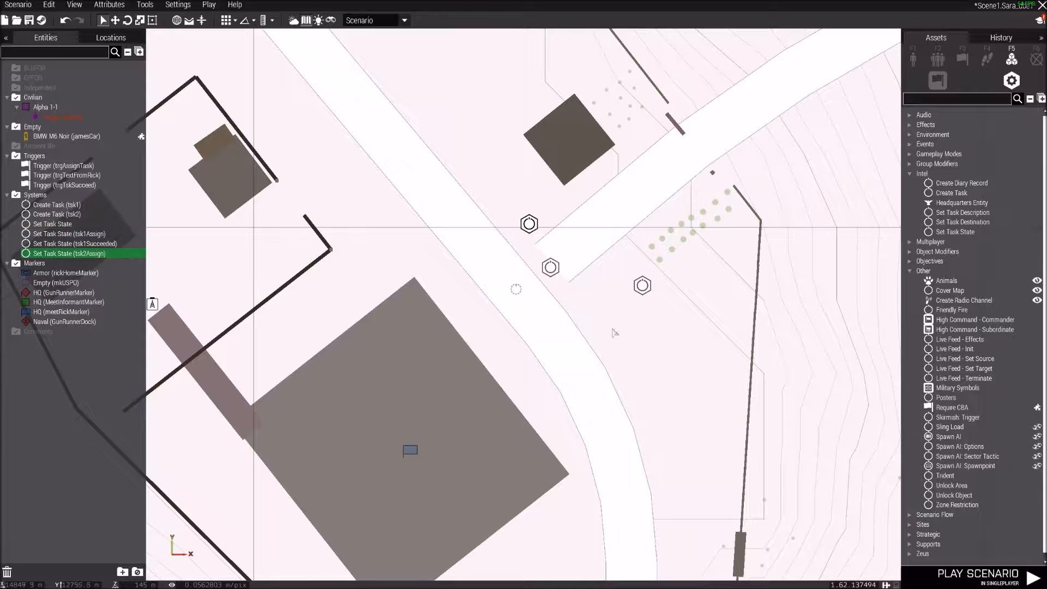
- Sync the tsk2Assign module to the Create Task module tsk2
right_click(530, 229)
mouse_move(627, 231)
left_click(685, 231)
left_click(550, 268)
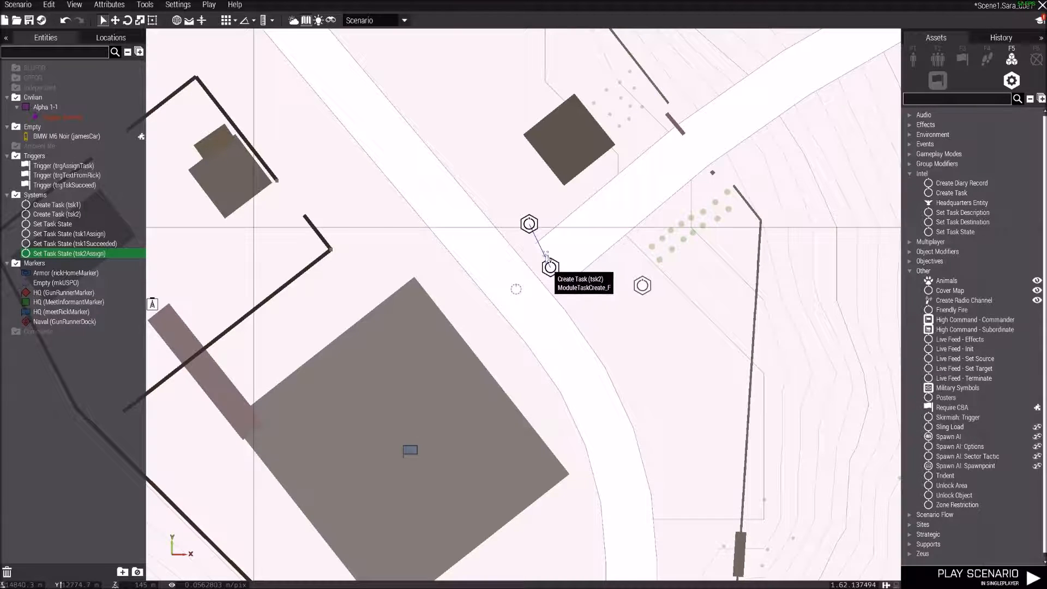
right_click(530, 224)
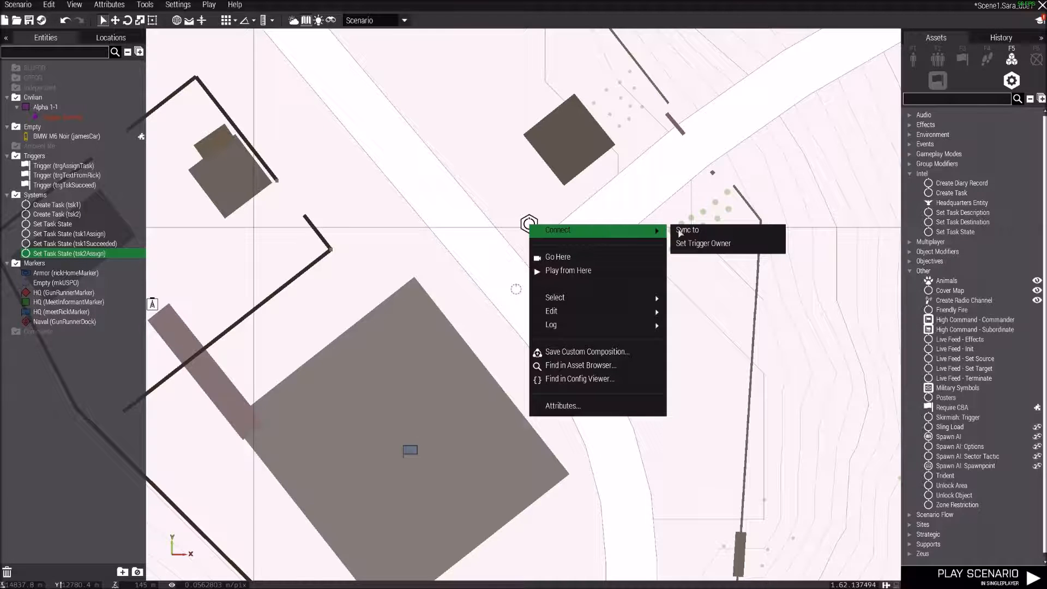
left_click(526, 184)
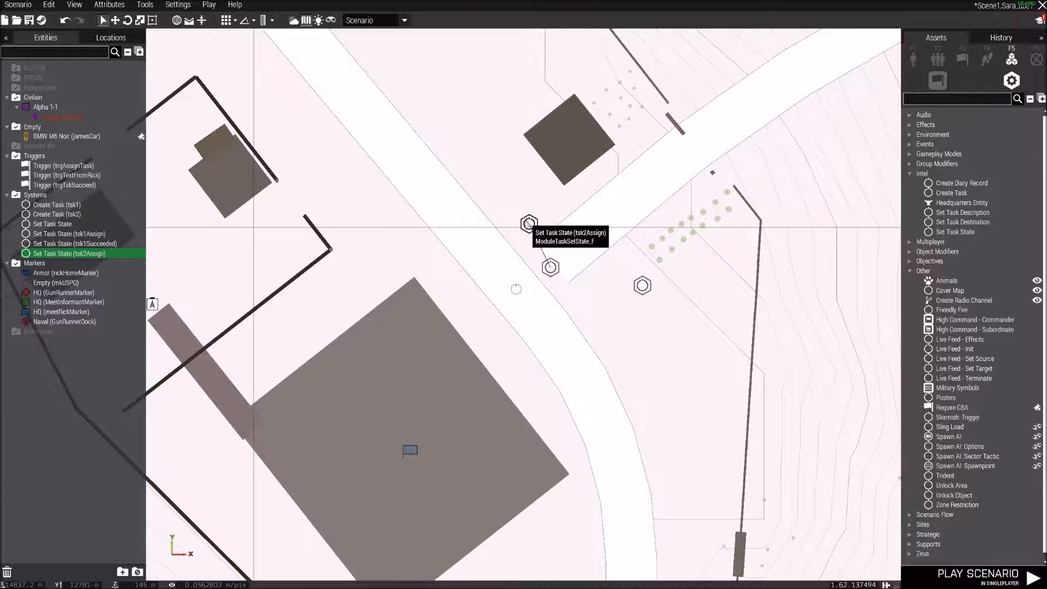
right_click(529, 223)
mouse_move(654, 228)
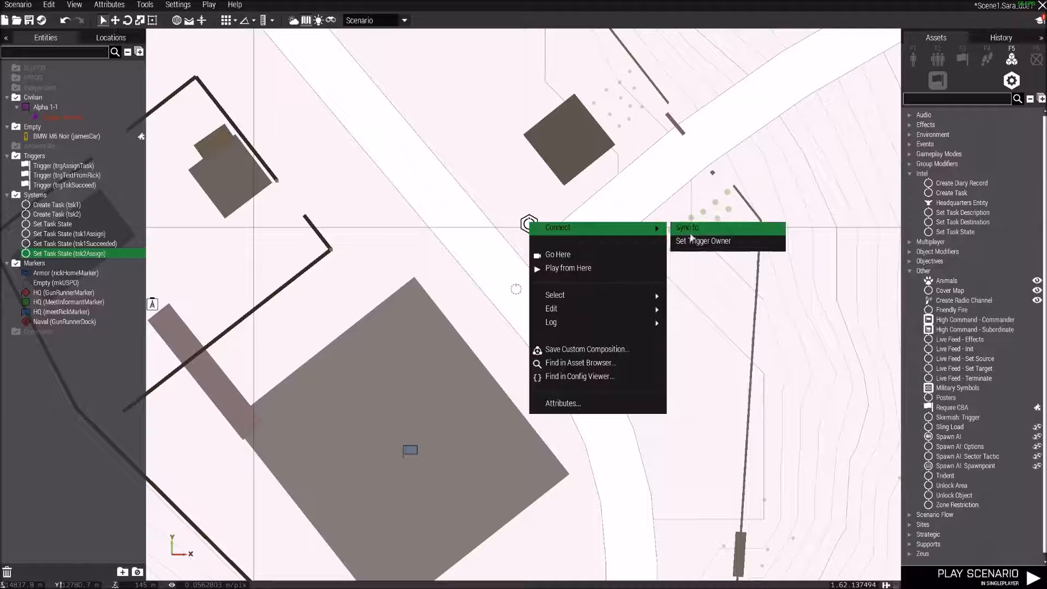
left_click(689, 229)
scroll(548, 360, "down", 8)
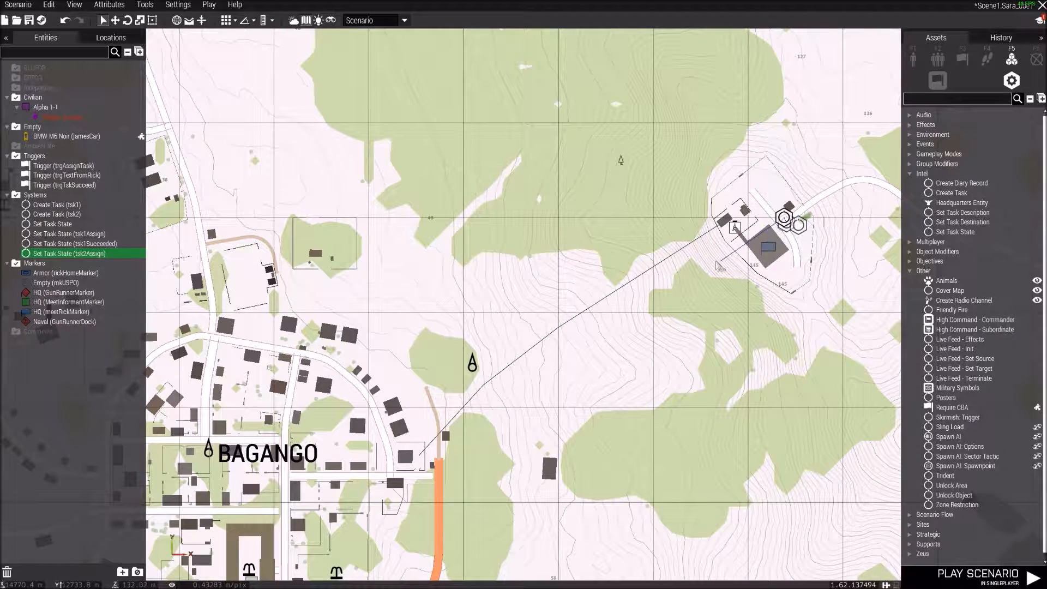
scroll(718, 265, "up", 10)
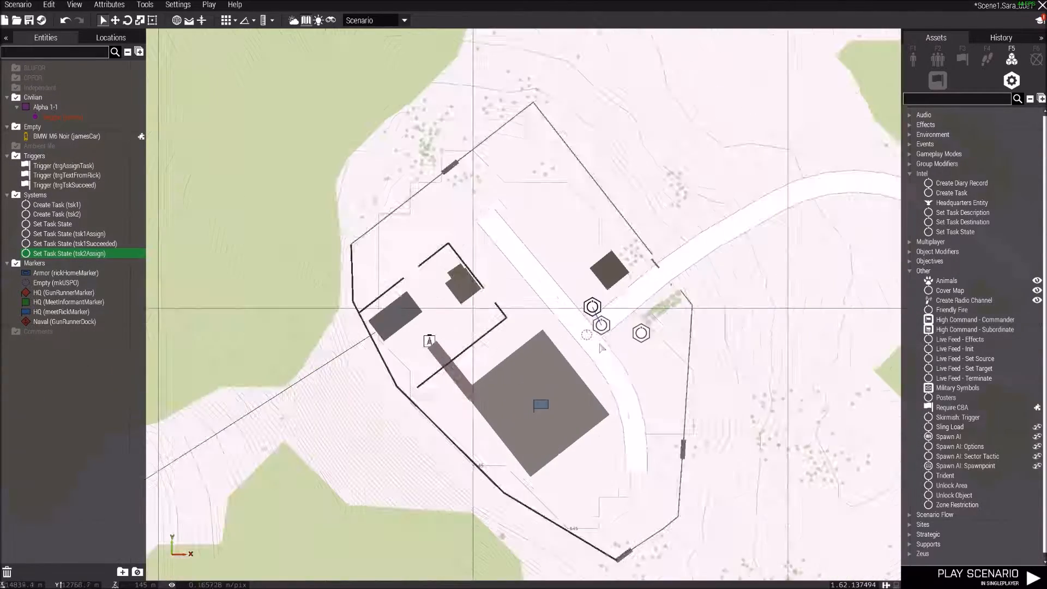
scroll(610, 334, "up", 3)
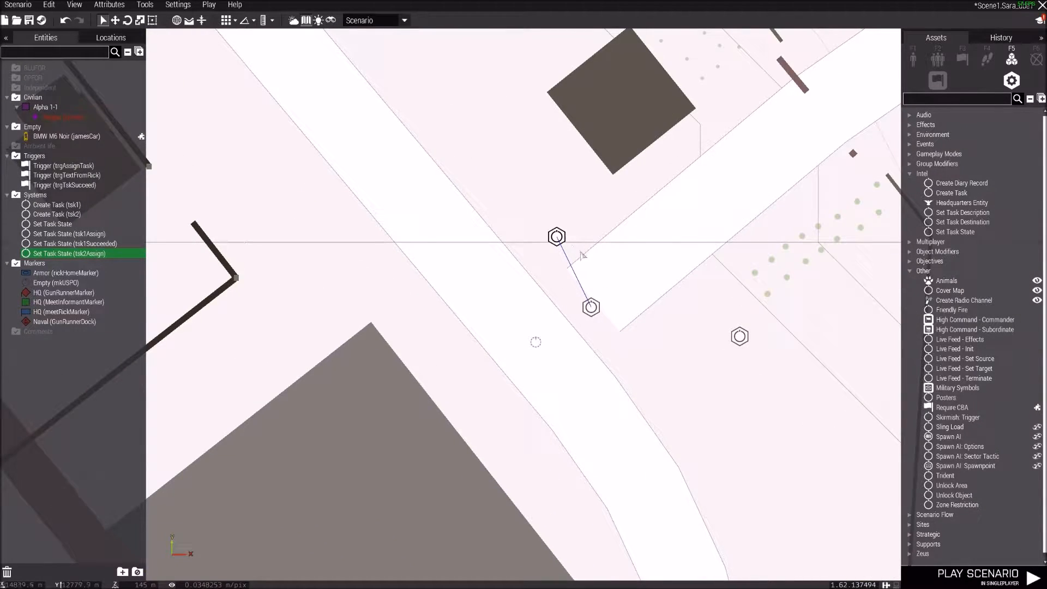
left_click(567, 260)
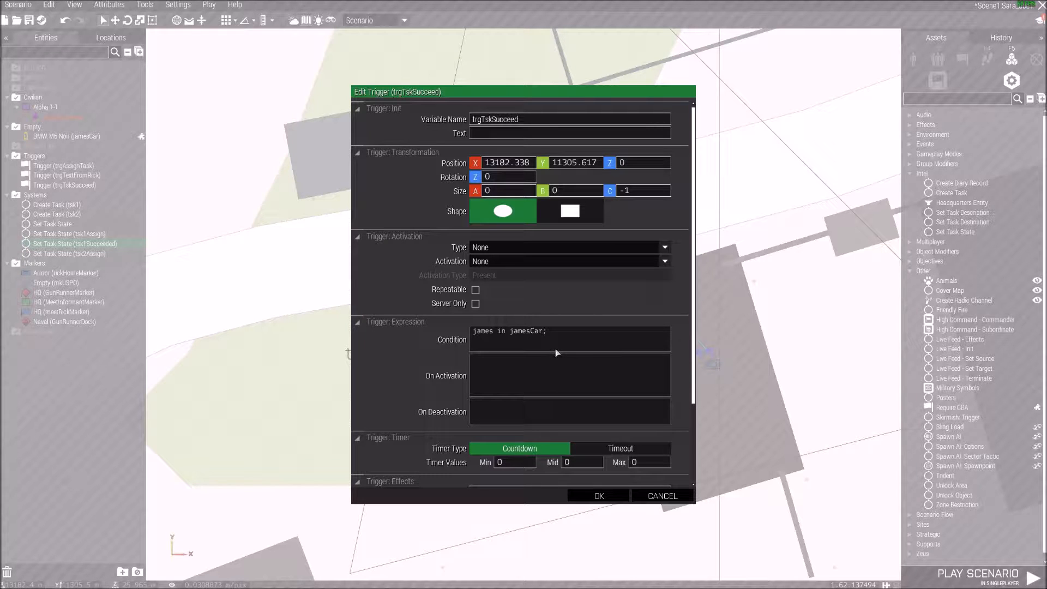
- Review the trgTskSucceed trigger's attributes and its surrounding sync links in Mercalillo, leaving its settings as they are
left_click(598, 496)
scroll(532, 438, "down", 5)
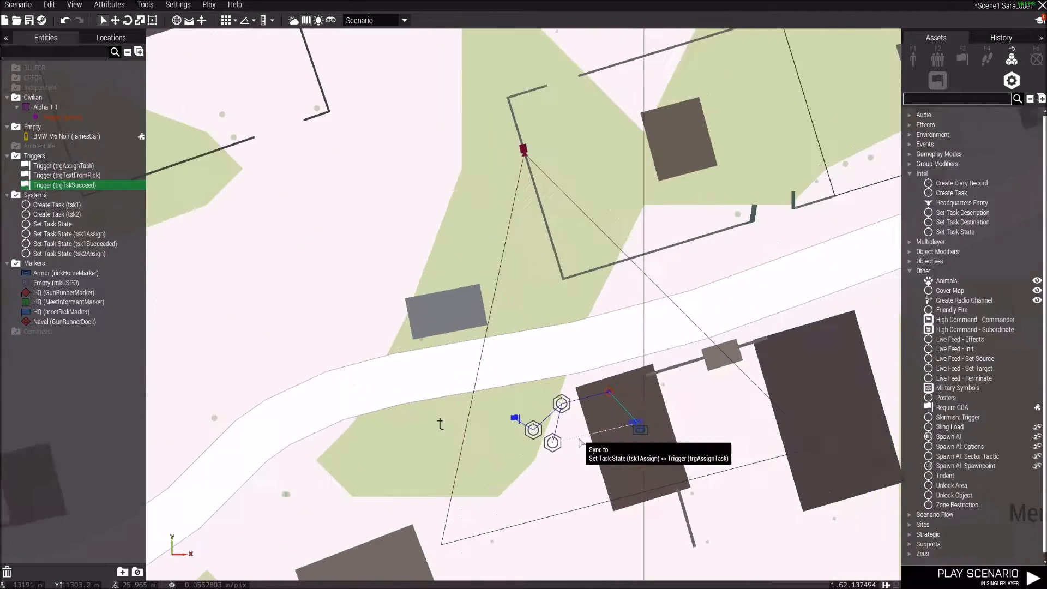
scroll(587, 438, "up", 4)
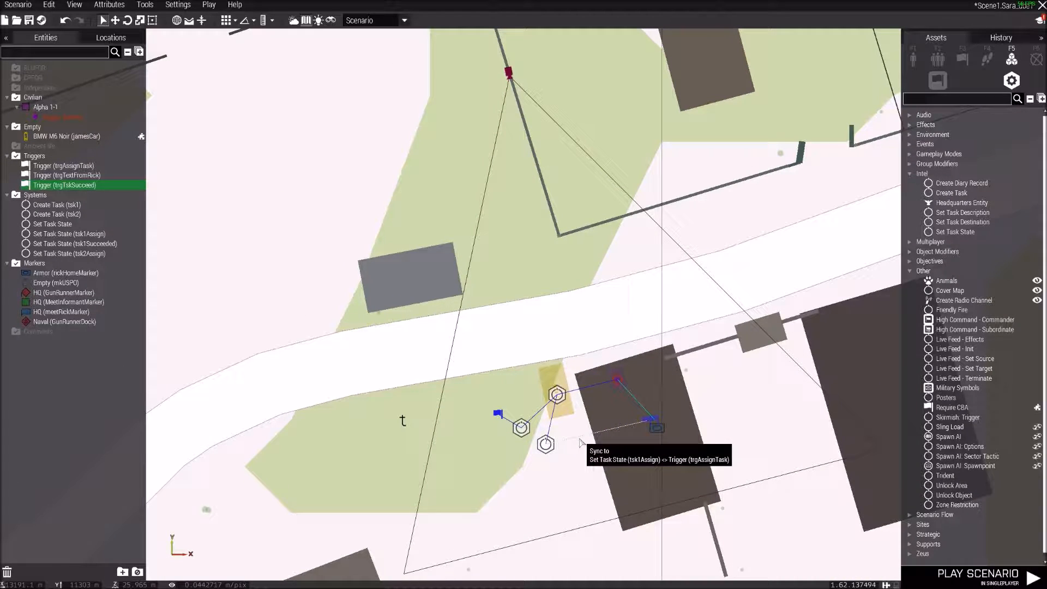
- Sync the tsk2Assign module at the USP headquarters to the trgTskSucceed trigger in Mercalillo
scroll(580, 442, "down", 15)
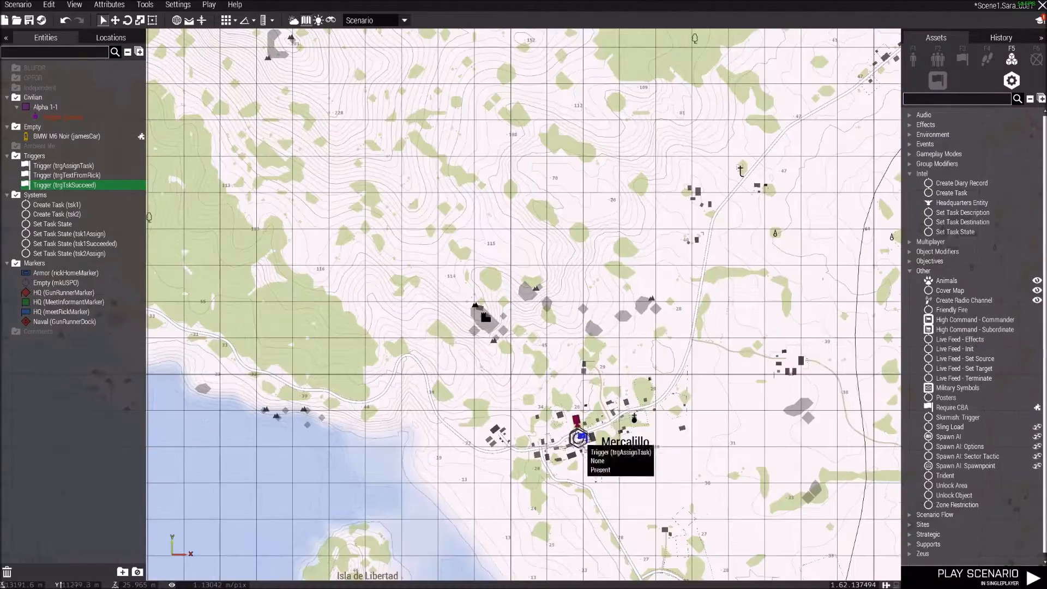
right_click_drag(688, 273, 426, 462)
right_click_drag(636, 252, 467, 451)
right_click_drag(701, 311, 570, 358)
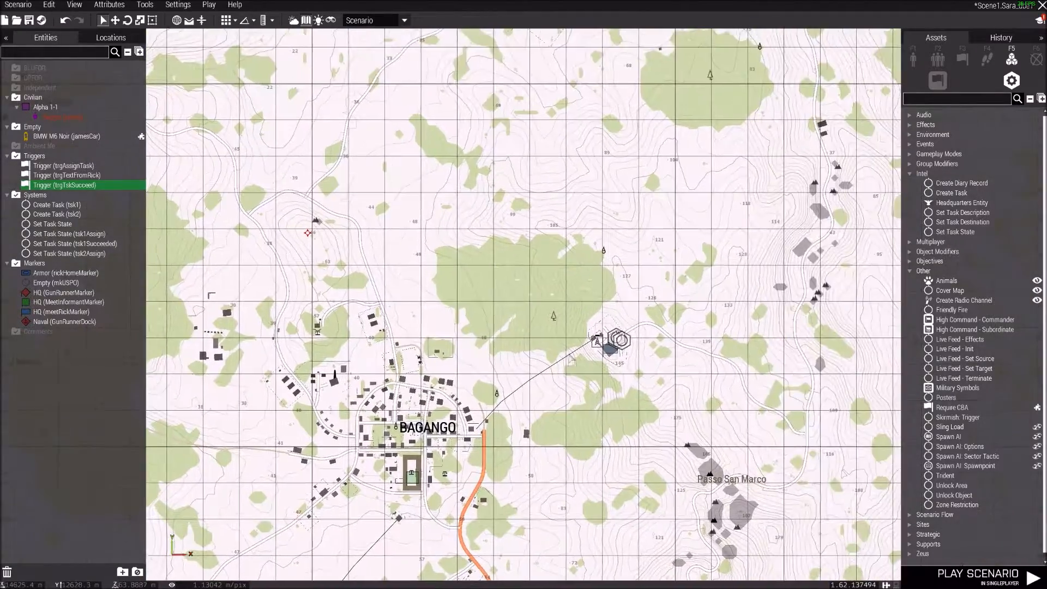
scroll(605, 344, "up", 10)
right_click(660, 327)
left_click(672, 332)
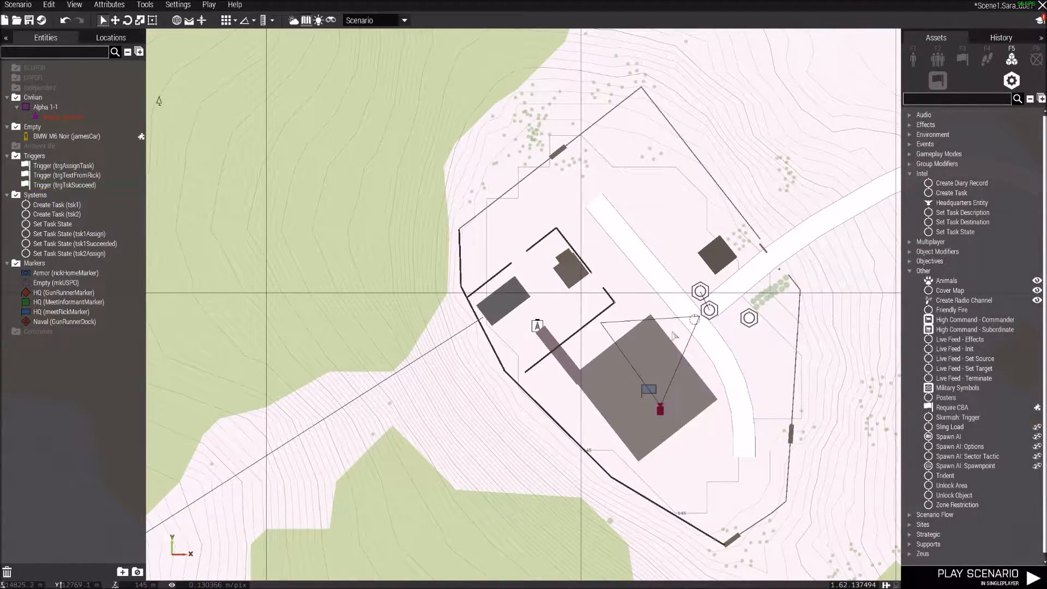
scroll(661, 349, "up", 5)
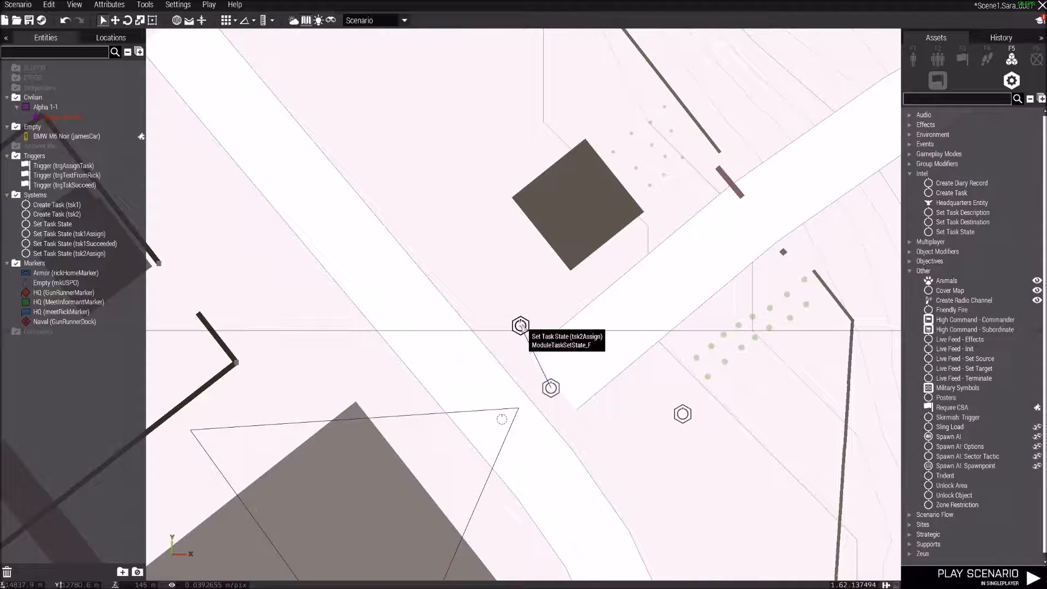
left_click(520, 325)
right_click(520, 326)
mouse_move(551, 329)
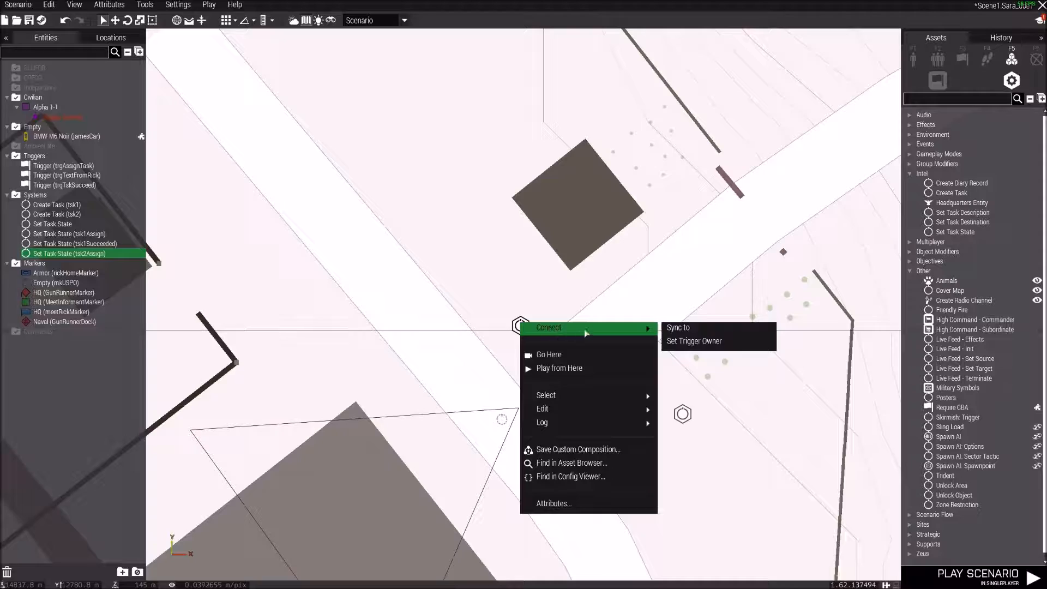
left_click(676, 329)
scroll(452, 372, "down", 8)
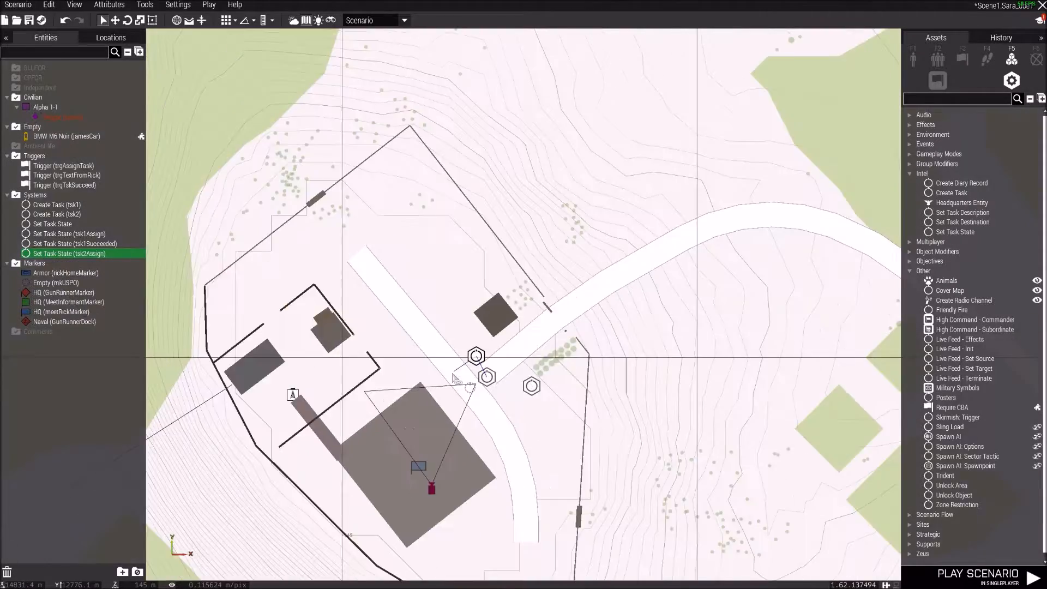
key("s")
key("a")
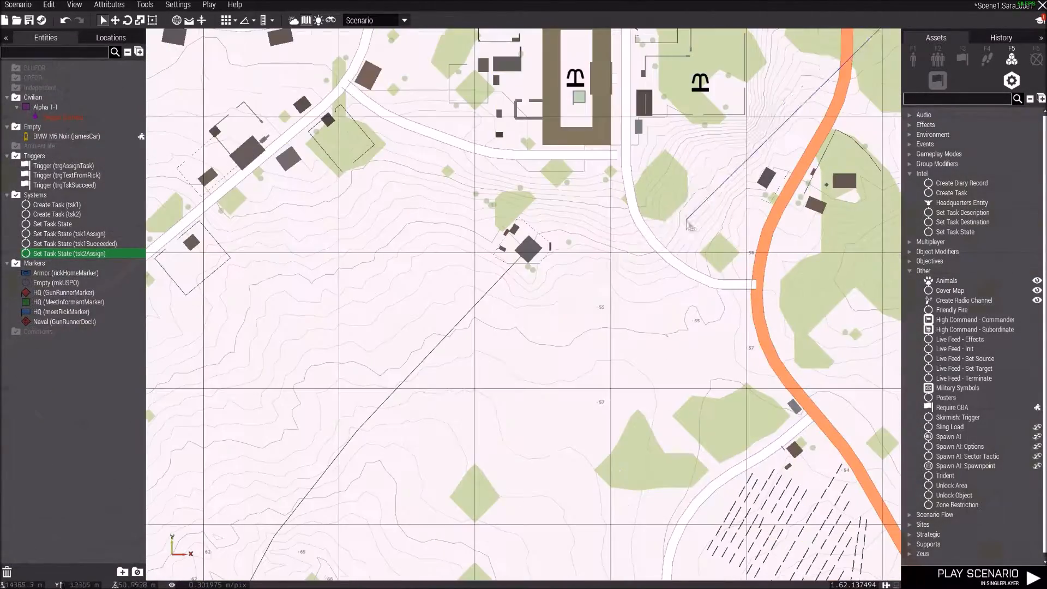
right_click_drag(337, 484, 621, 263)
right_click_drag(367, 453, 735, 124)
right_click_drag(363, 431, 681, 153)
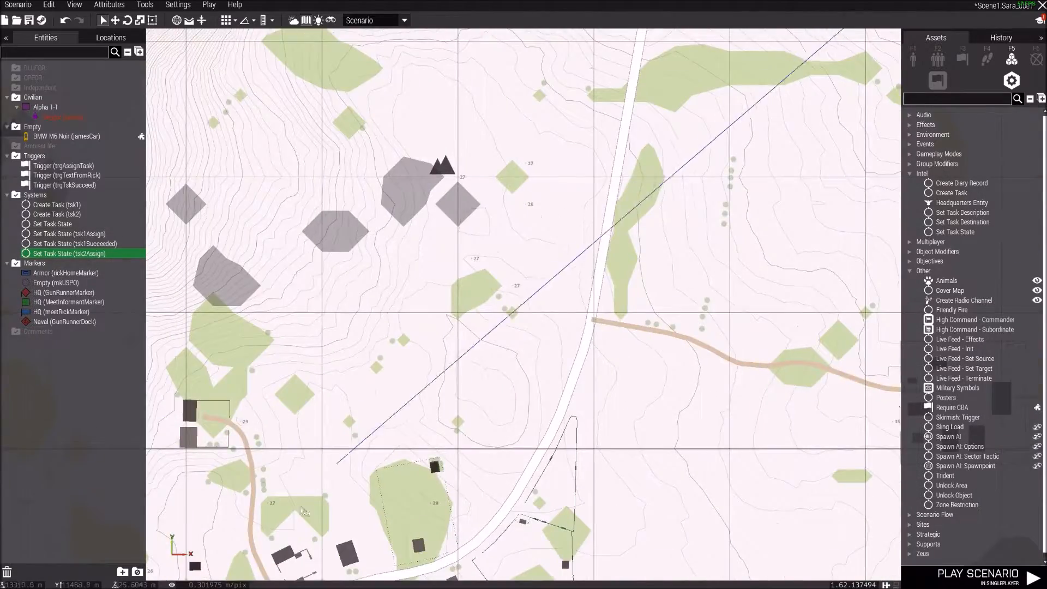
right_click_drag(371, 414, 598, 174)
scroll(488, 308, "up", 10)
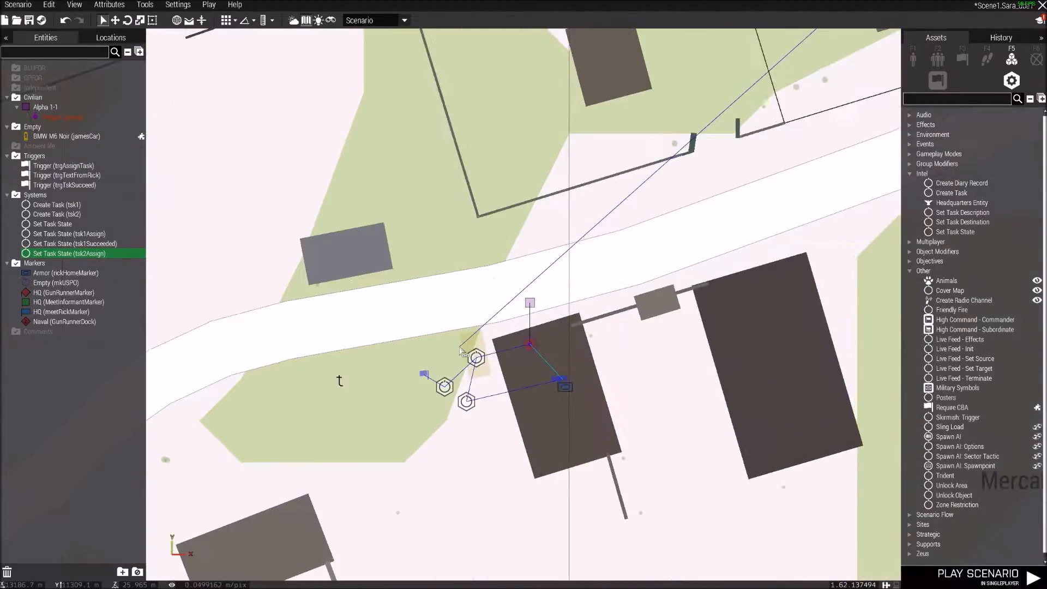
scroll(460, 349, "up", 1)
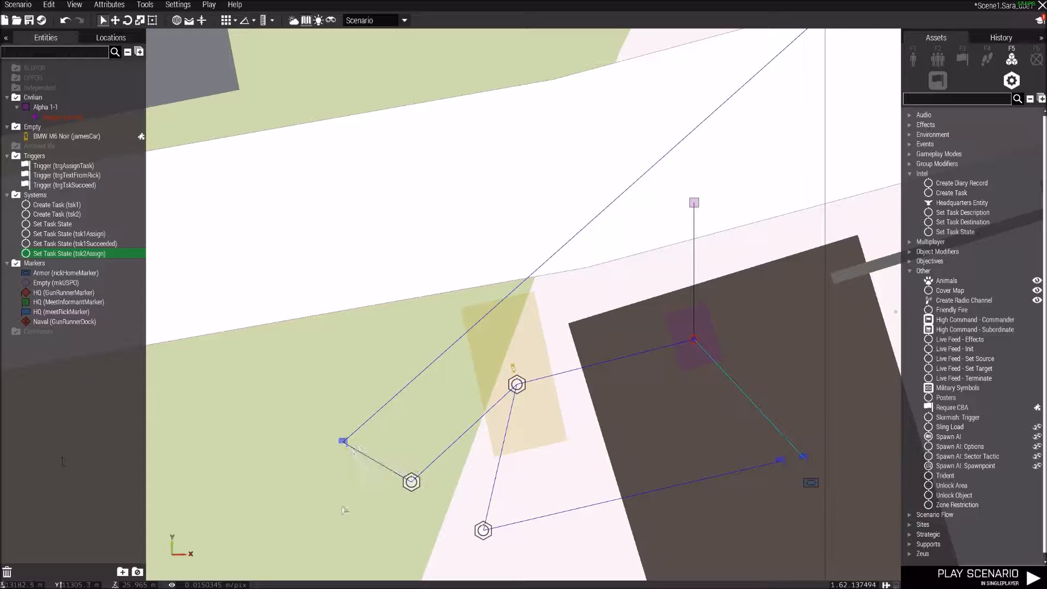
left_click(411, 482)
- Sync the civilian player character in Alpha 1-1 to the Create Task module tsk2 at the headquarters road junction
scroll(358, 434, "down", 8)
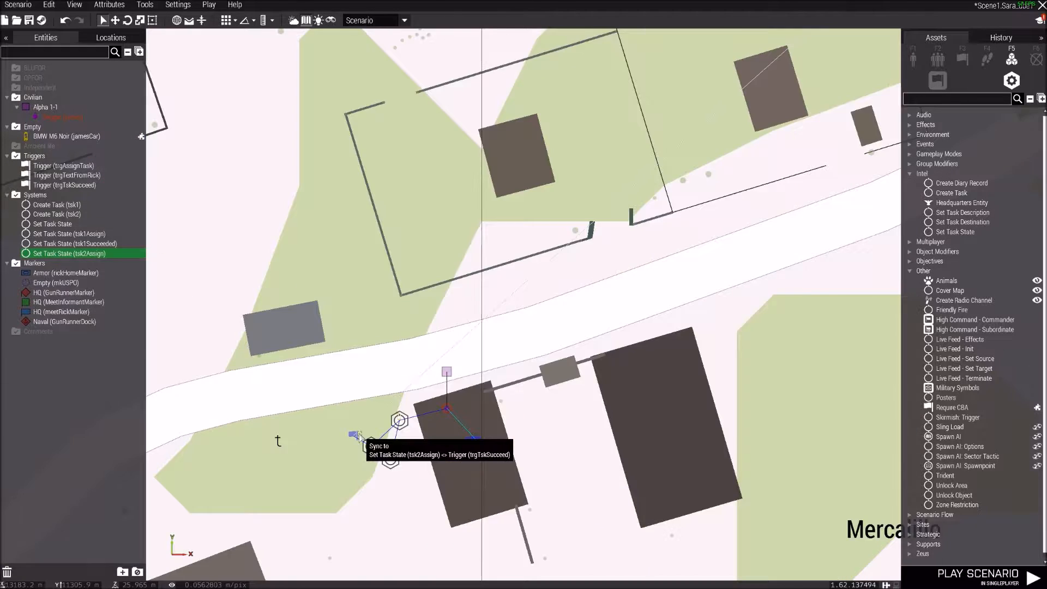
right_click_drag(746, 155, 370, 463)
right_click_drag(586, 221, 312, 501)
right_click_drag(622, 218, 262, 534)
right_click_drag(785, 55, 261, 534)
right_click_drag(810, 46, 556, 278)
scroll(556, 278, "up", 10)
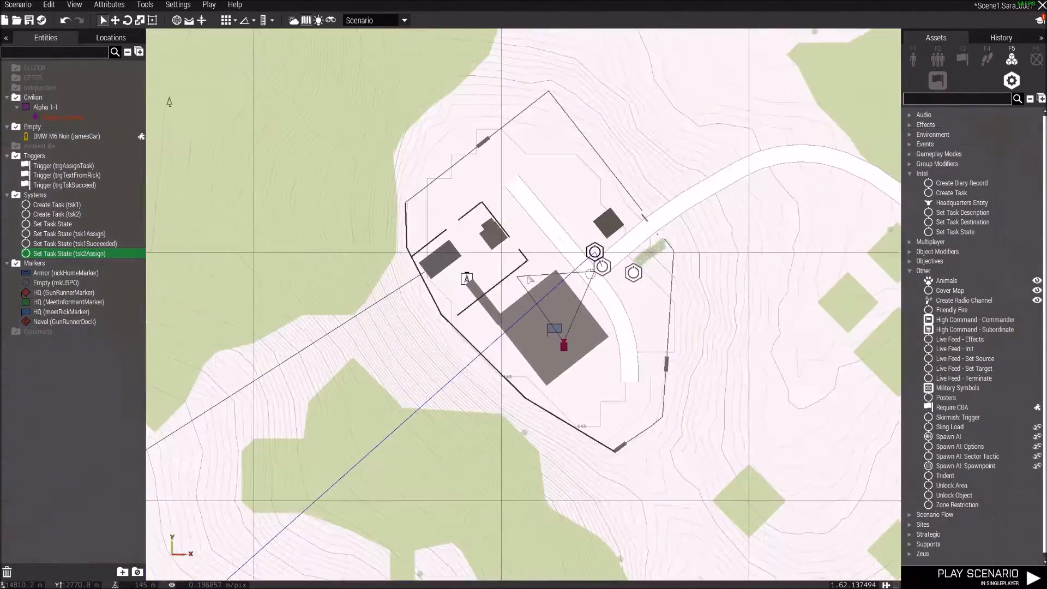
right_click_drag(794, 335, 510, 433)
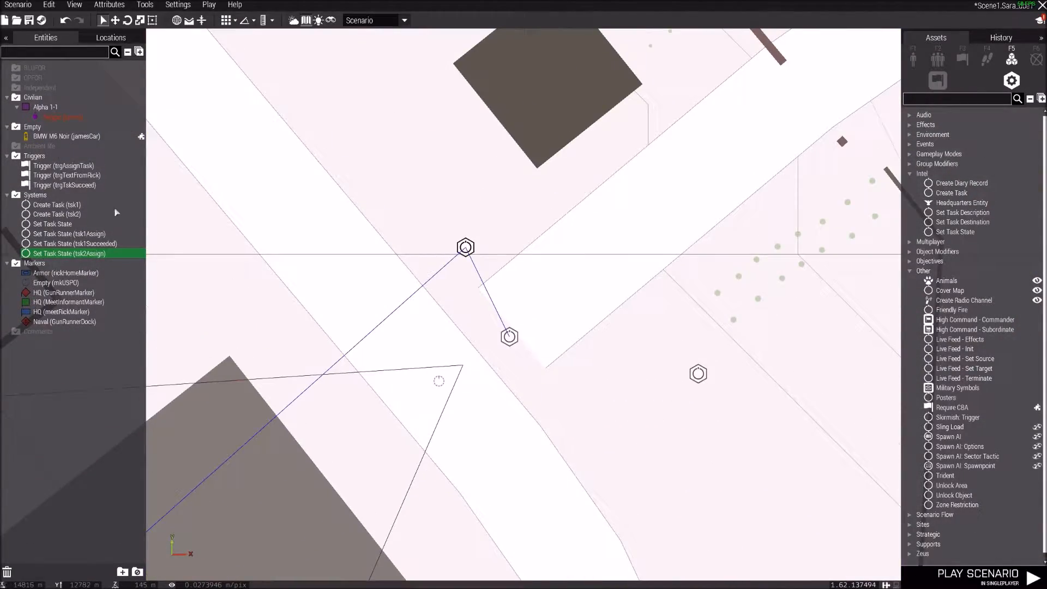
left_click(74, 119)
right_click(66, 115)
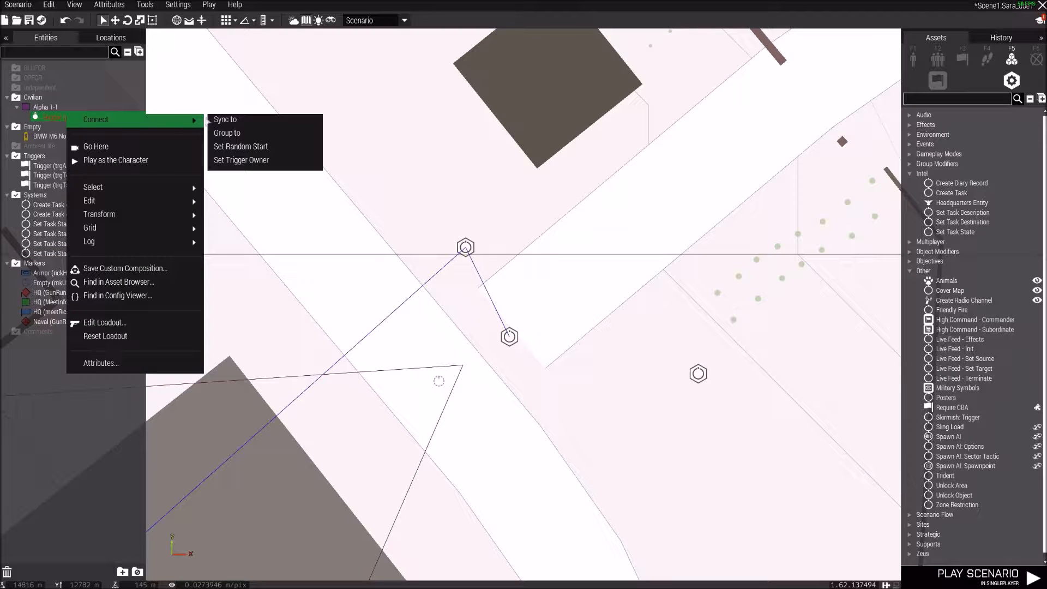
left_click(219, 119)
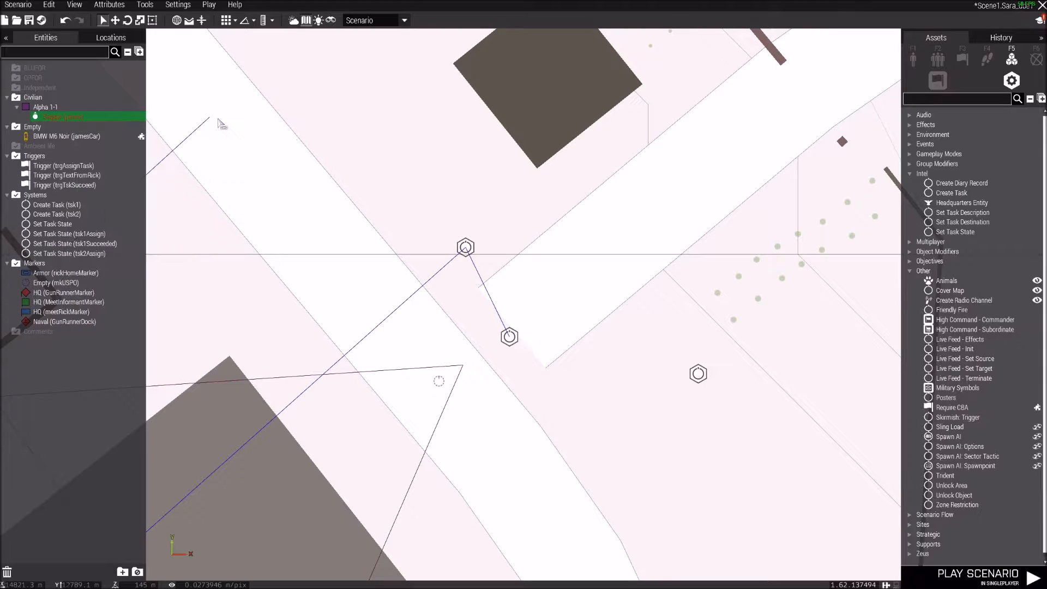
left_click(509, 337)
right_click_drag(520, 394, 509, 348)
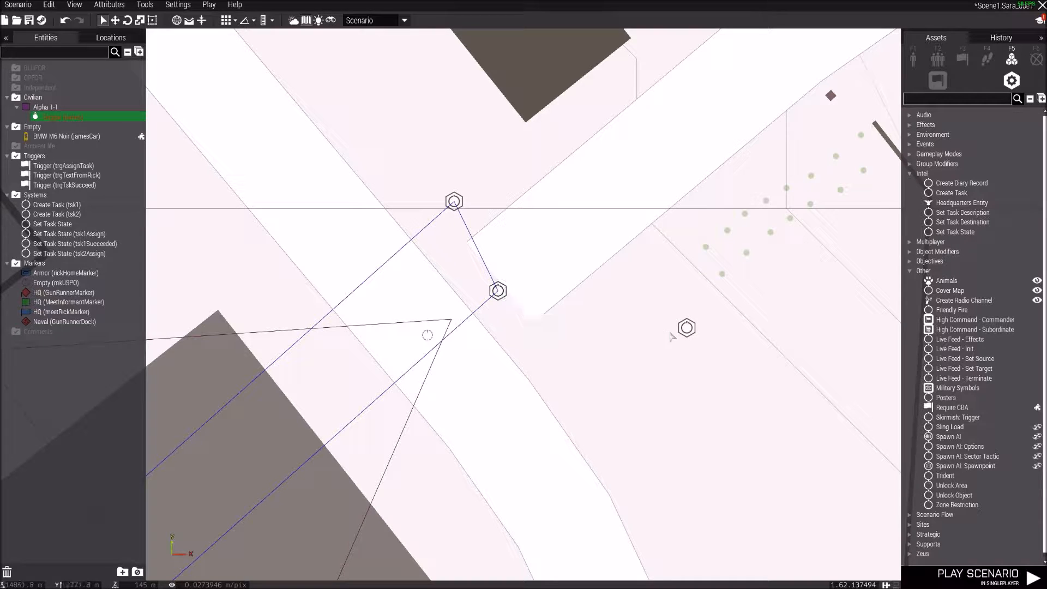
- Give the unnamed Set Task State module at the headquarters the variable name tsk2Succeeded, keeping its state as Succeeded
double_click(687, 329)
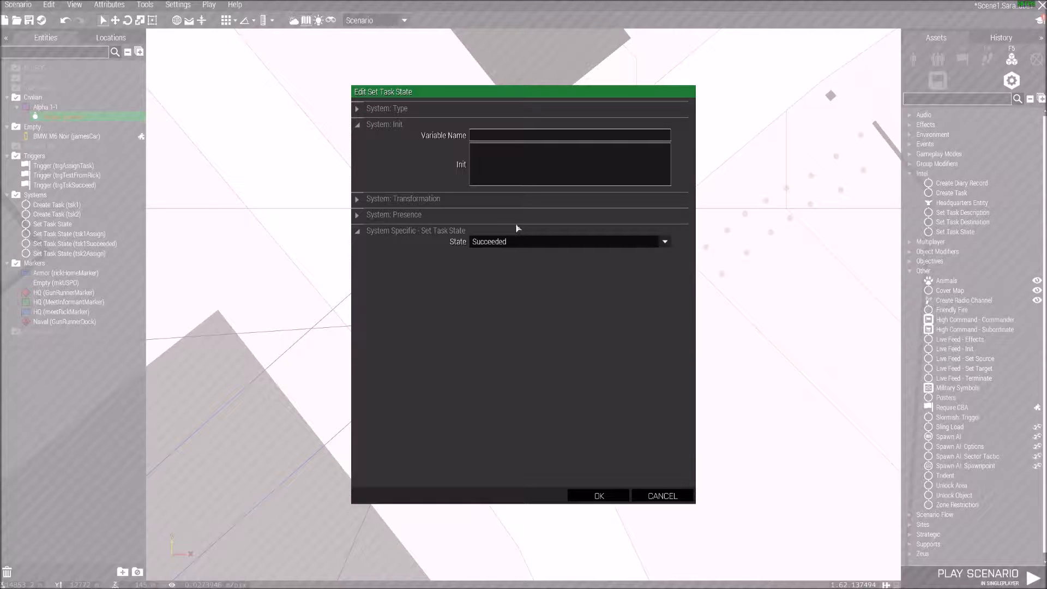
type("tskSucceeded")
key("Tab")
type("2")
left_click(594, 495)
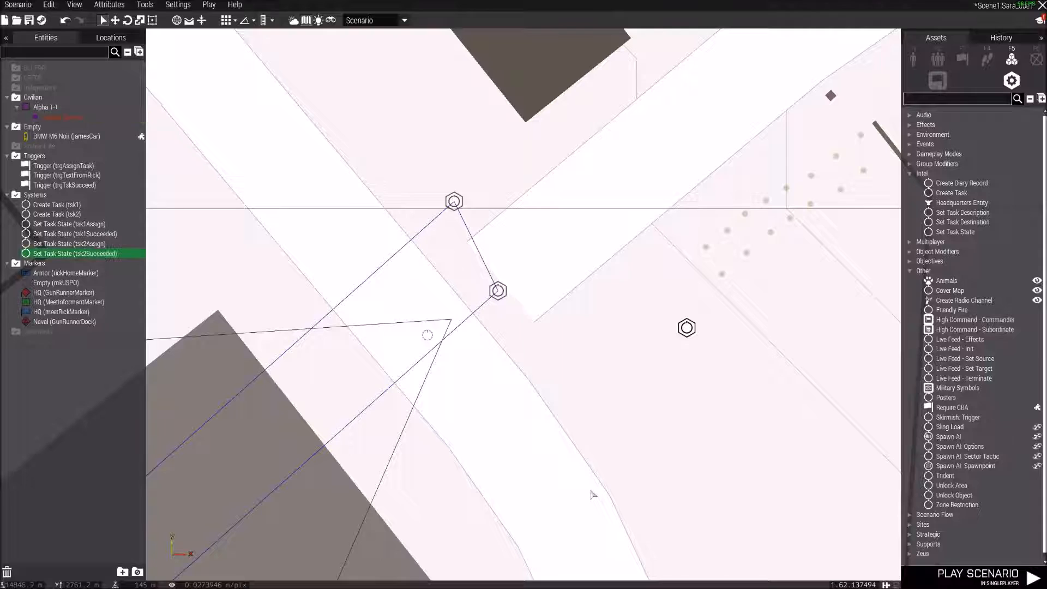
- Sync the tsk2Succeeded module to the Create Task module tsk2
right_click(686, 328)
mouse_move(707, 337)
left_click(581, 335)
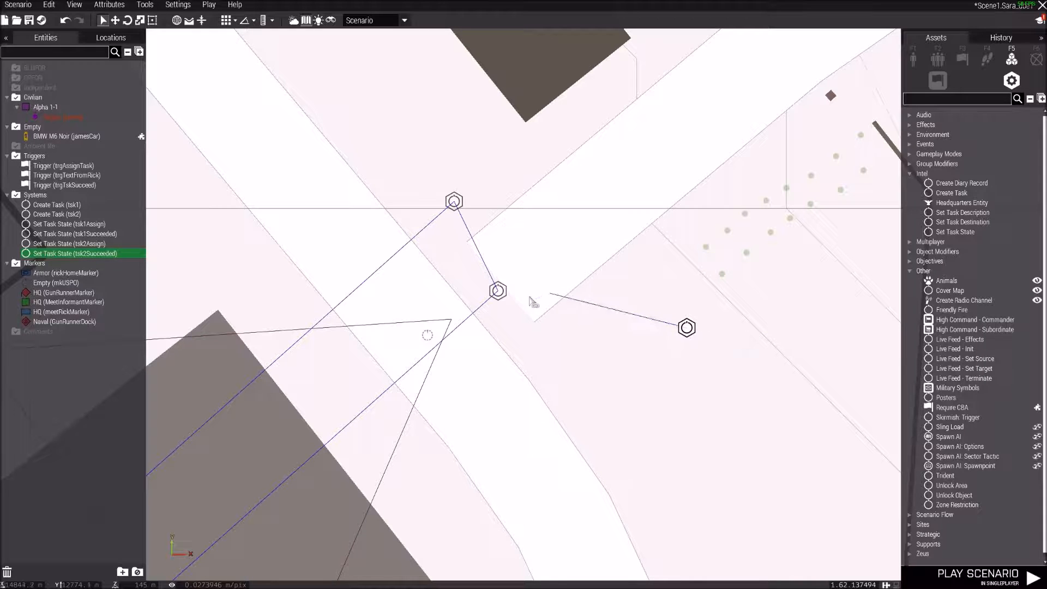
left_click(498, 293)
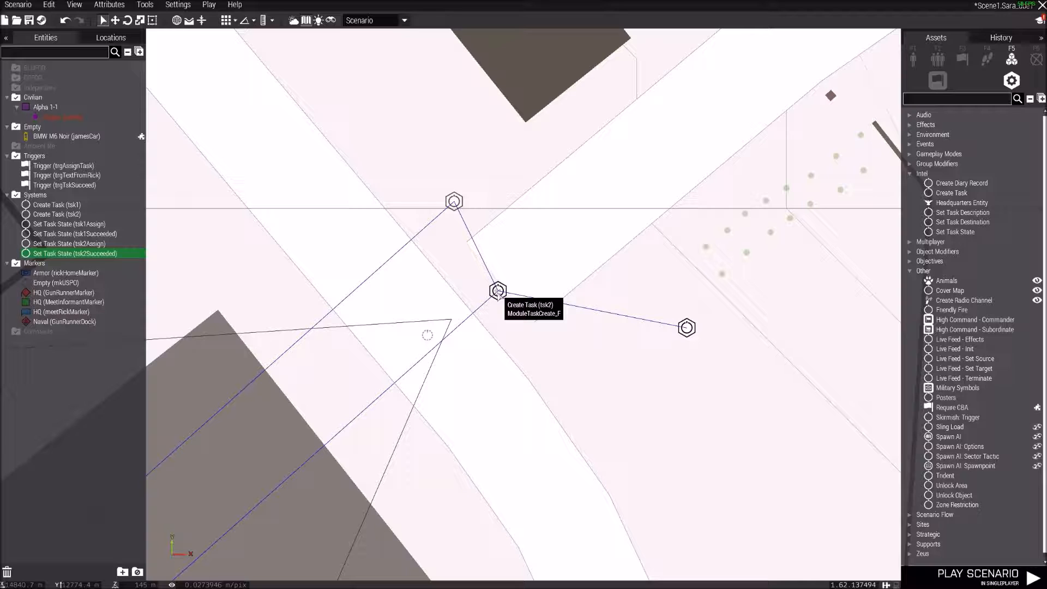
- Reposition the tsk2Succeeded and tsk2 modules closer together at the headquarters road junction, keeping tsk2 clear of the mkUSPO marker
mouse_move(498, 292)
left_mouse_down()
mouse_move(442, 338)
mouse_move(434, 332)
left_mouse_up()
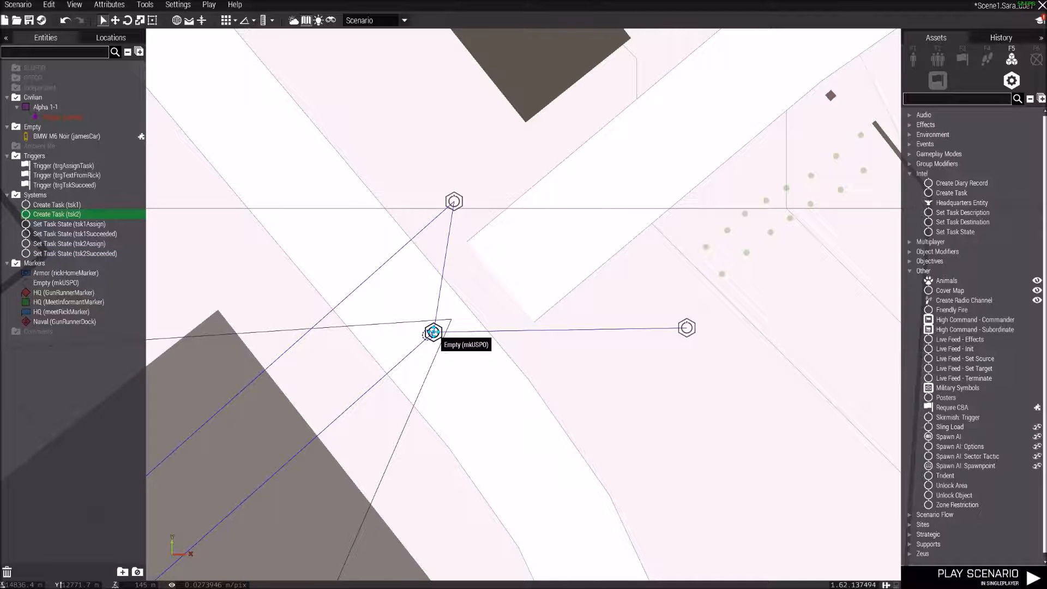
mouse_move(494, 370)
right_mouse_down()
mouse_move(524, 367)
mouse_move(512, 368)
right_mouse_up()
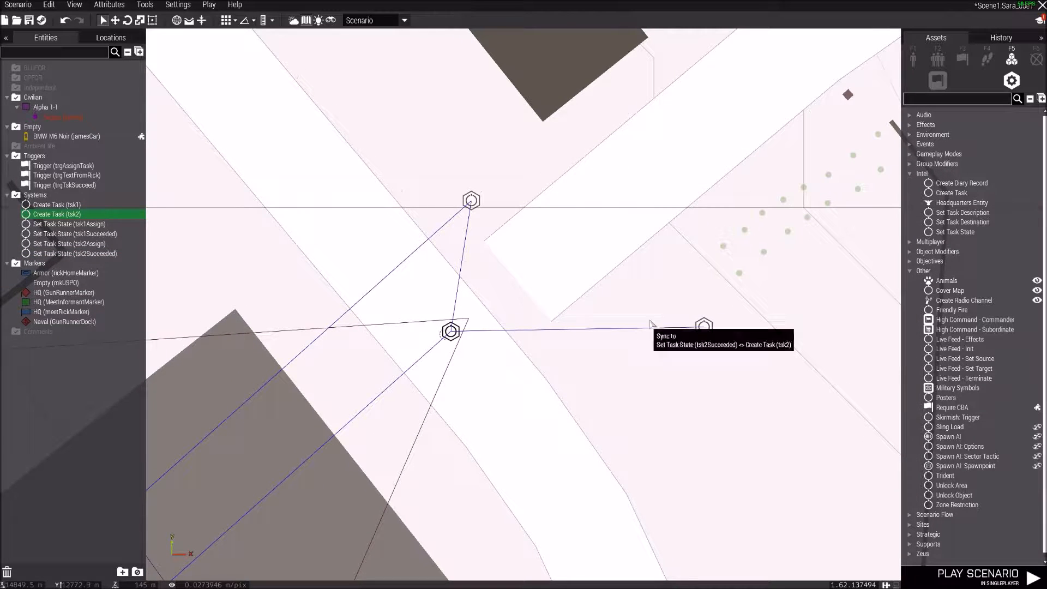
left_click_drag(704, 326, 642, 338)
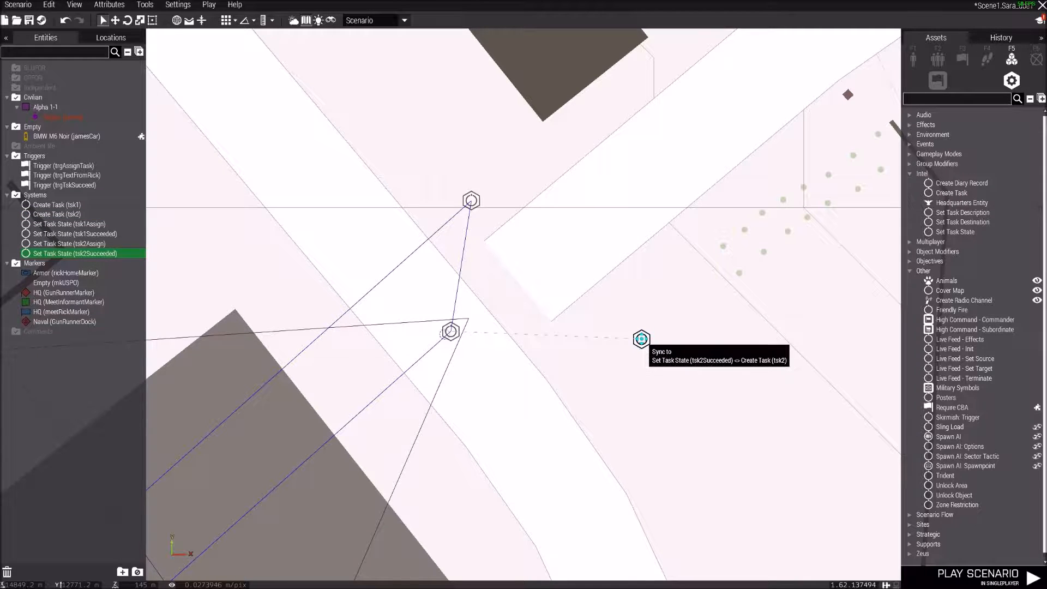
left_click(641, 338)
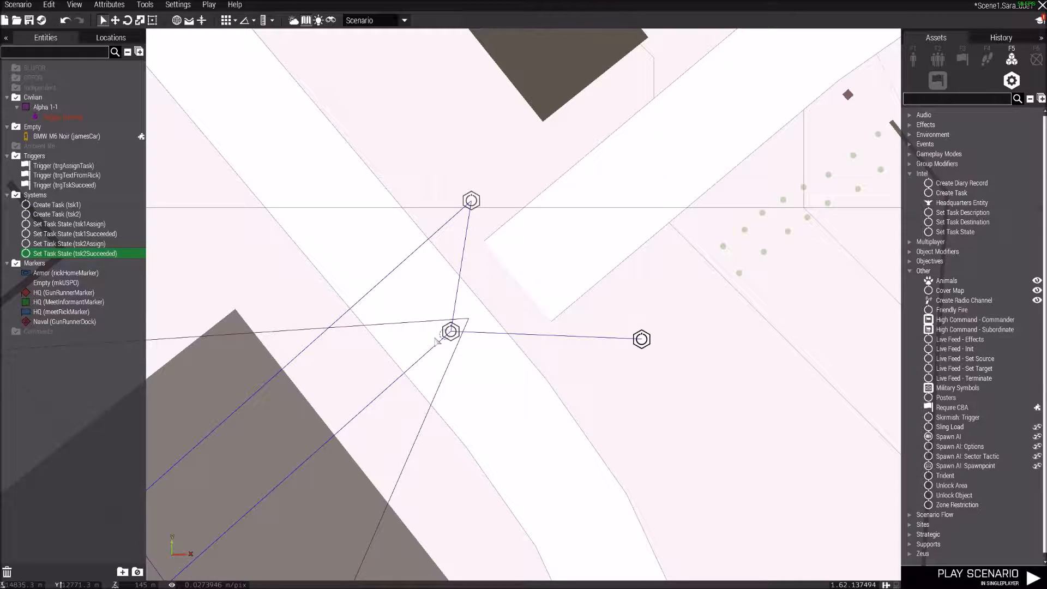
scroll(439, 335, "down", 3)
left_click_drag(442, 334, 468, 316)
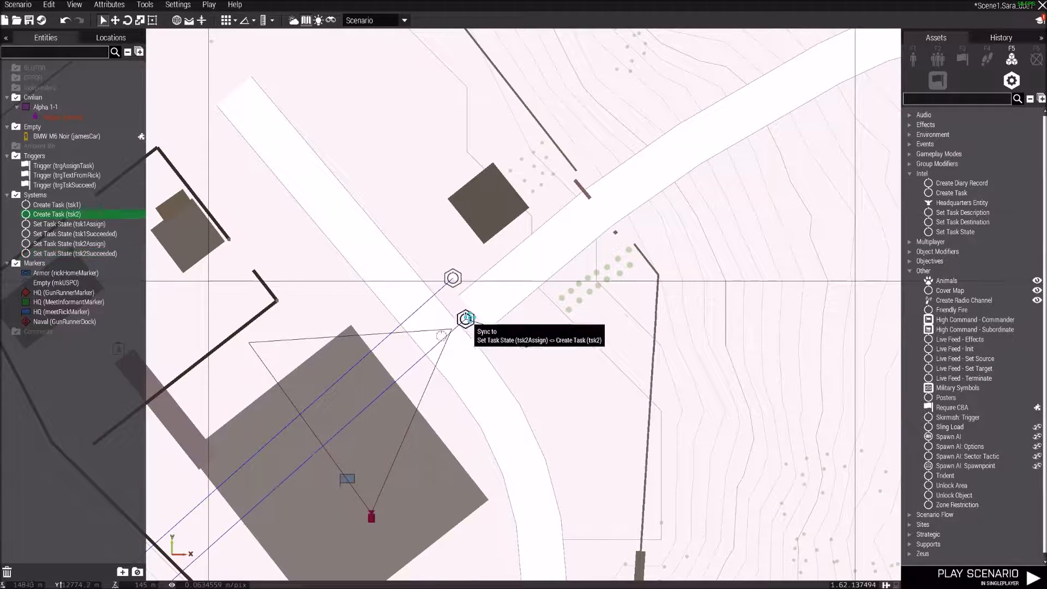
left_click(468, 317)
- Move the mkUSPO marker to the north corner of the main headquarters building and the tsk2Succeeded module to the edge of the access road
left_click(355, 443)
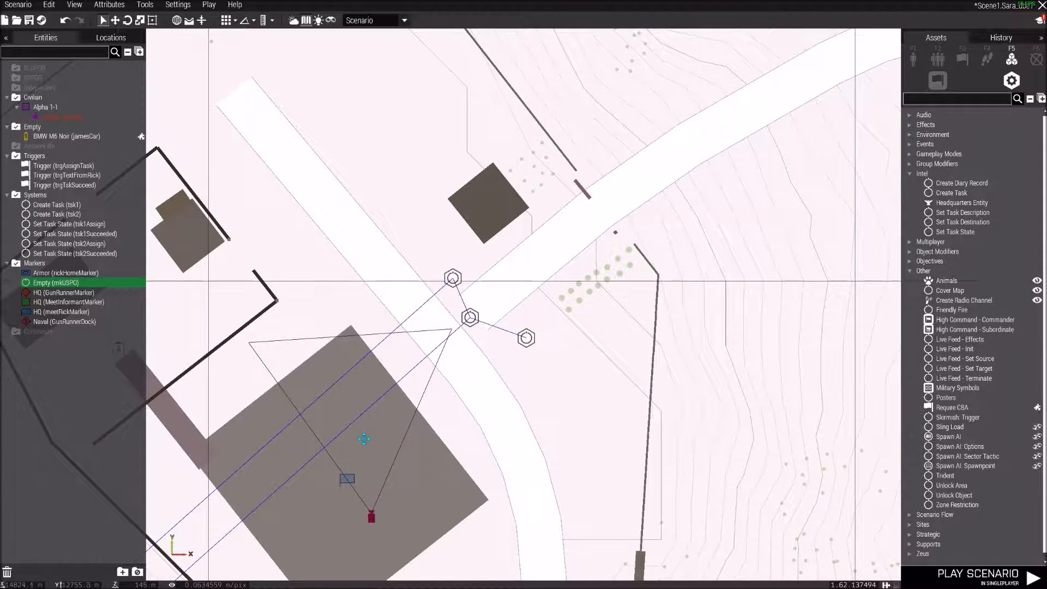
scroll(448, 443, "down", 3)
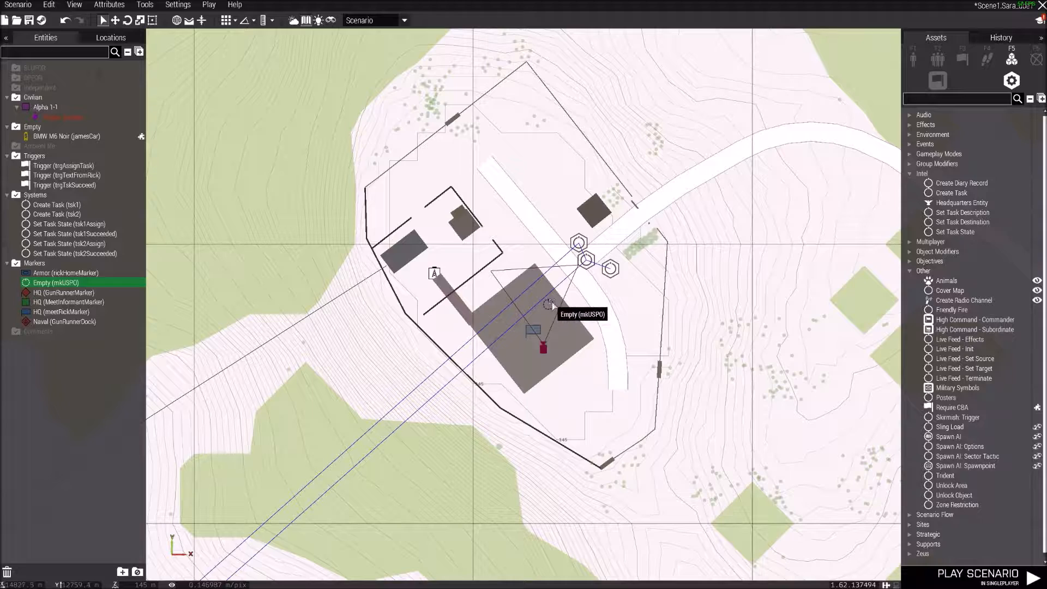
mouse_move(548, 304)
left_mouse_down()
mouse_move(532, 252)
mouse_move(535, 260)
left_mouse_up()
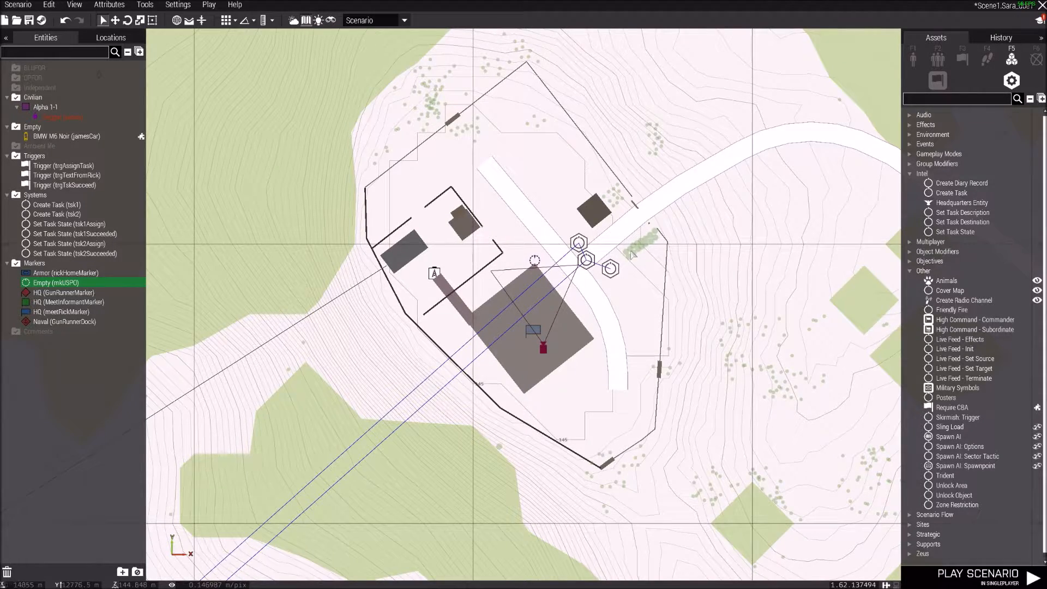
scroll(633, 255, "up", 6)
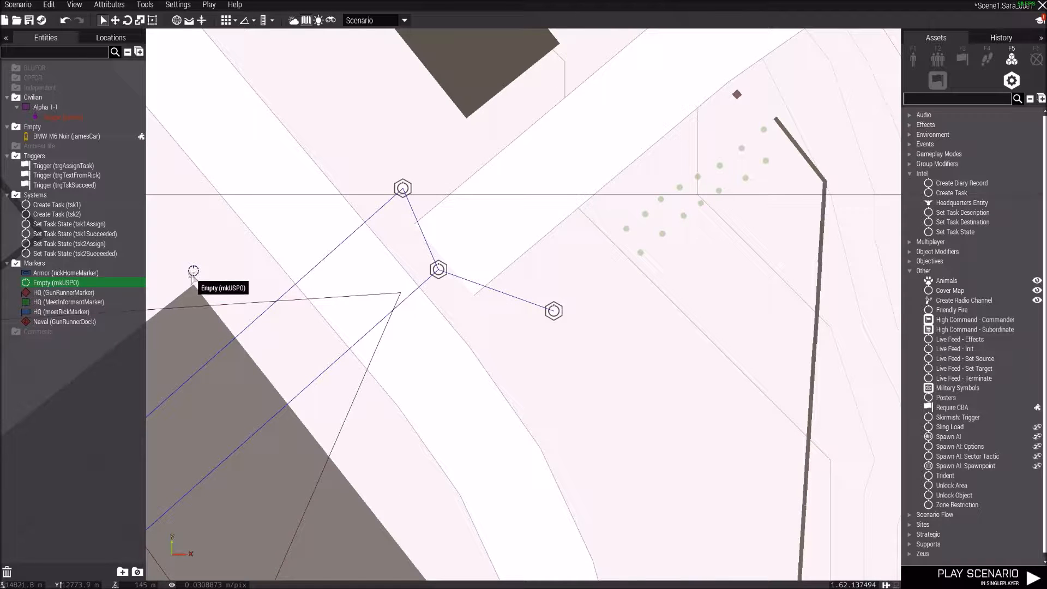
left_click_drag(558, 297, 565, 214)
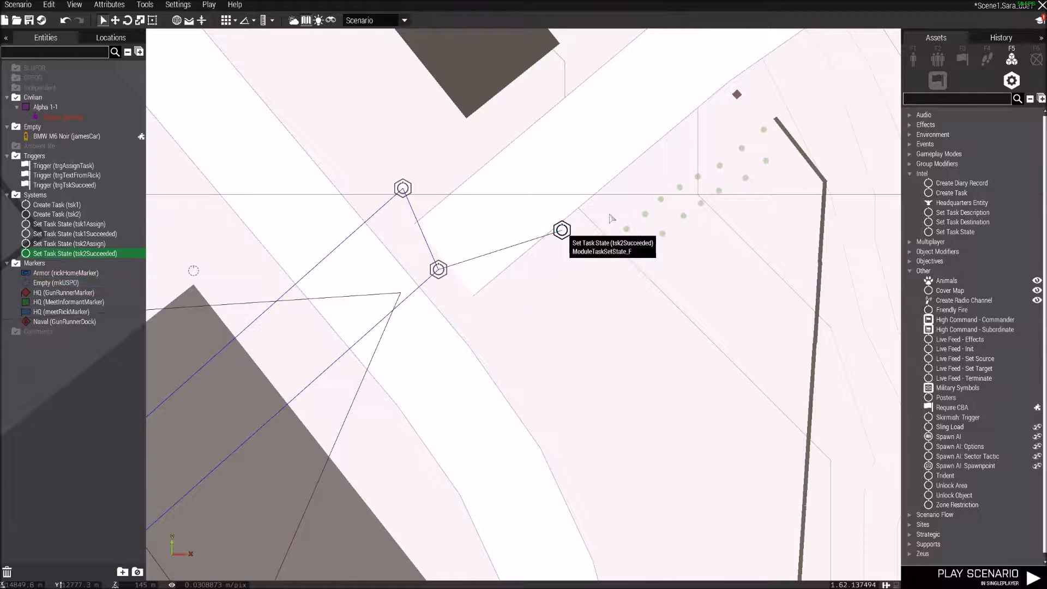
- Place a plain trigger on the access road just inside the headquarters barrier gate in the 3D view, and expand its activation settings
key("w")
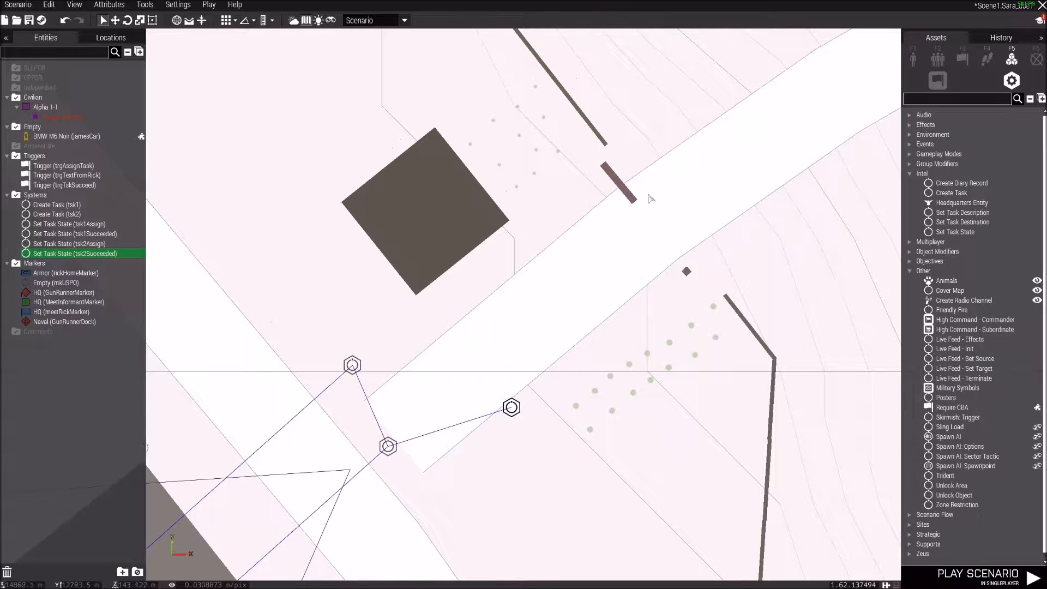
right_click(606, 275)
key("m")
right_click_drag(609, 279, 586, 326)
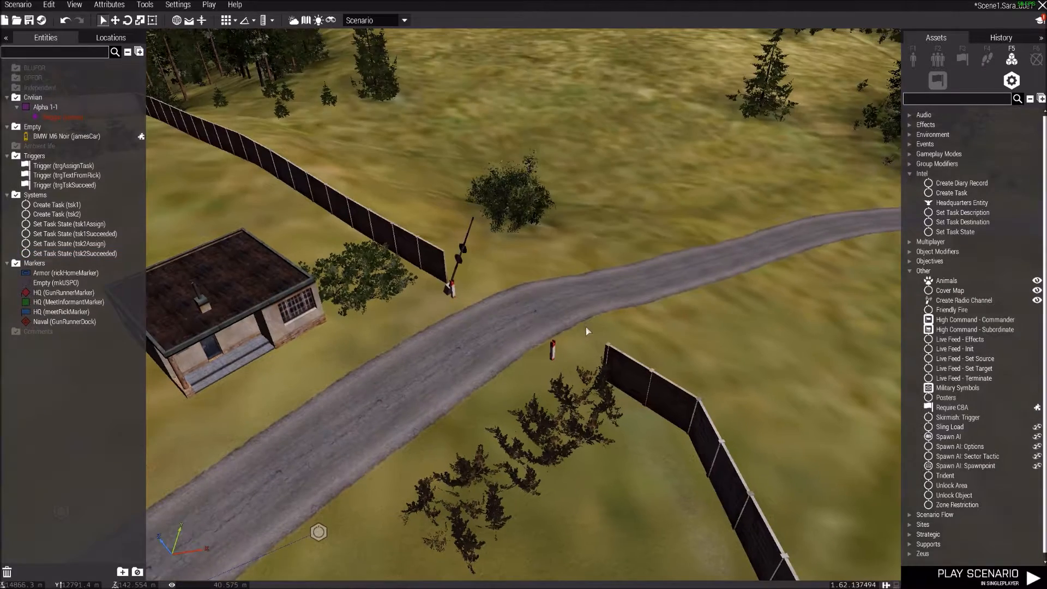
key("s")
key("a")
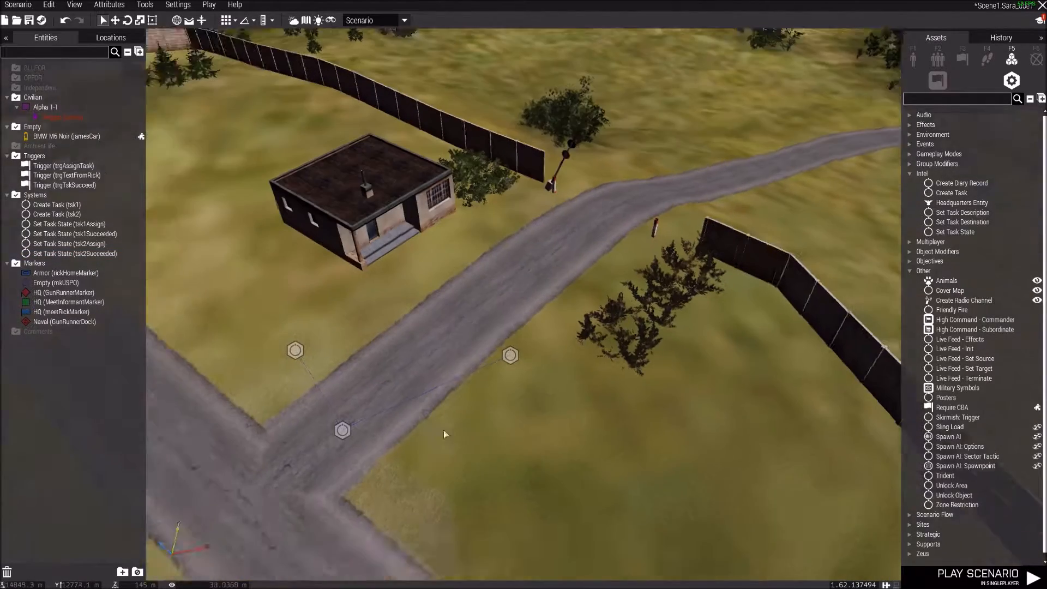
right_click_drag(443, 430, 490, 351)
left_click(485, 384)
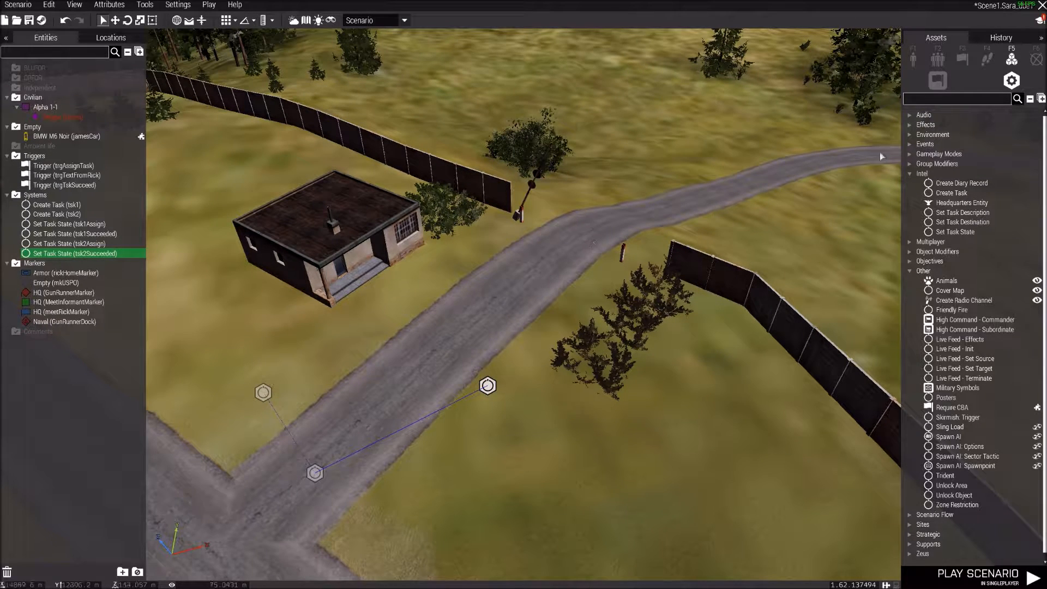
left_click(963, 58)
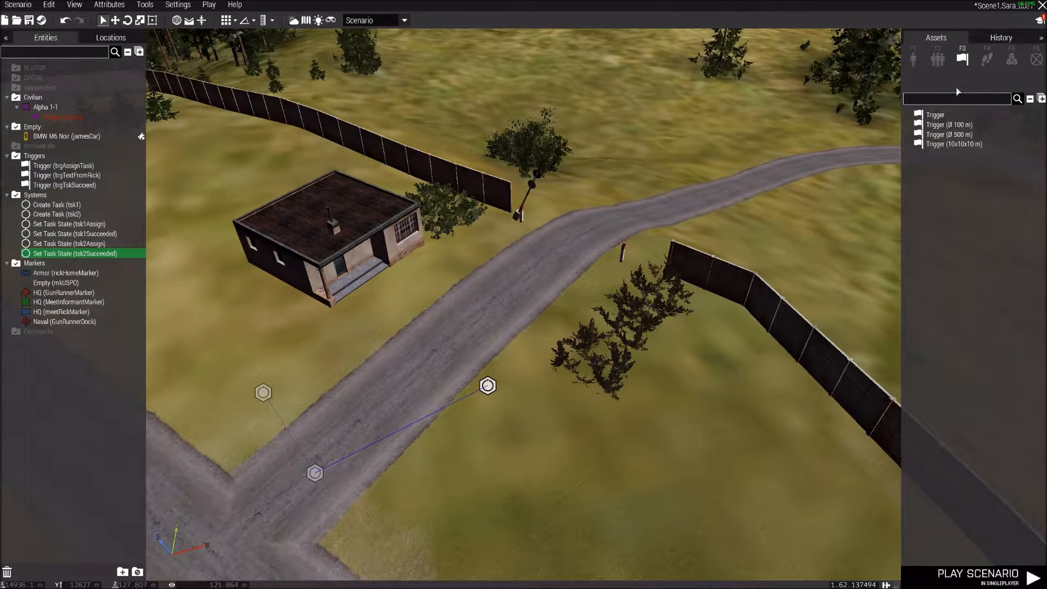
left_click(935, 114)
left_click(569, 239)
double_click(570, 240)
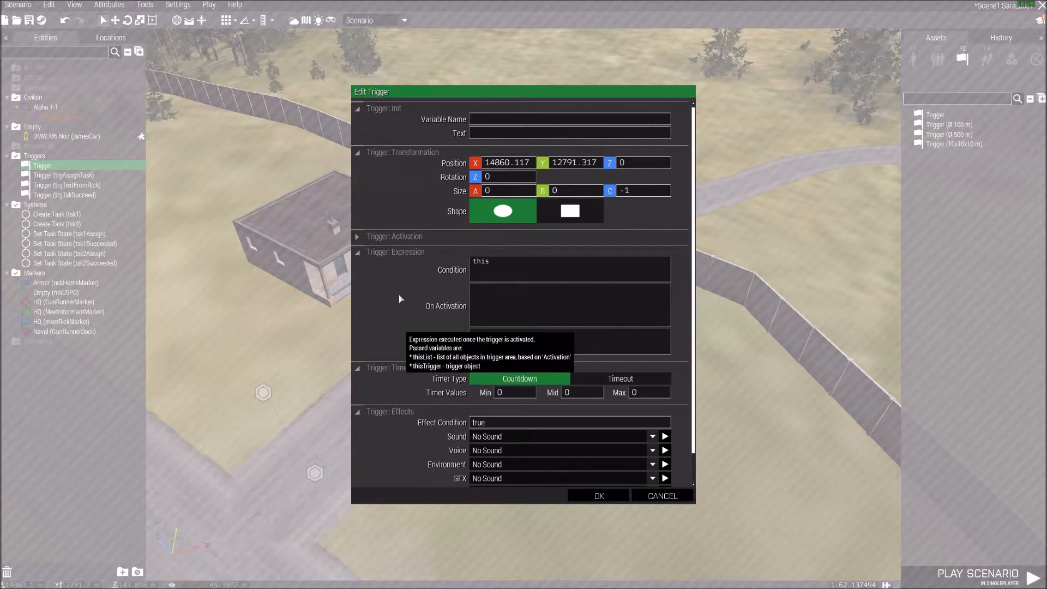
left_click(404, 237)
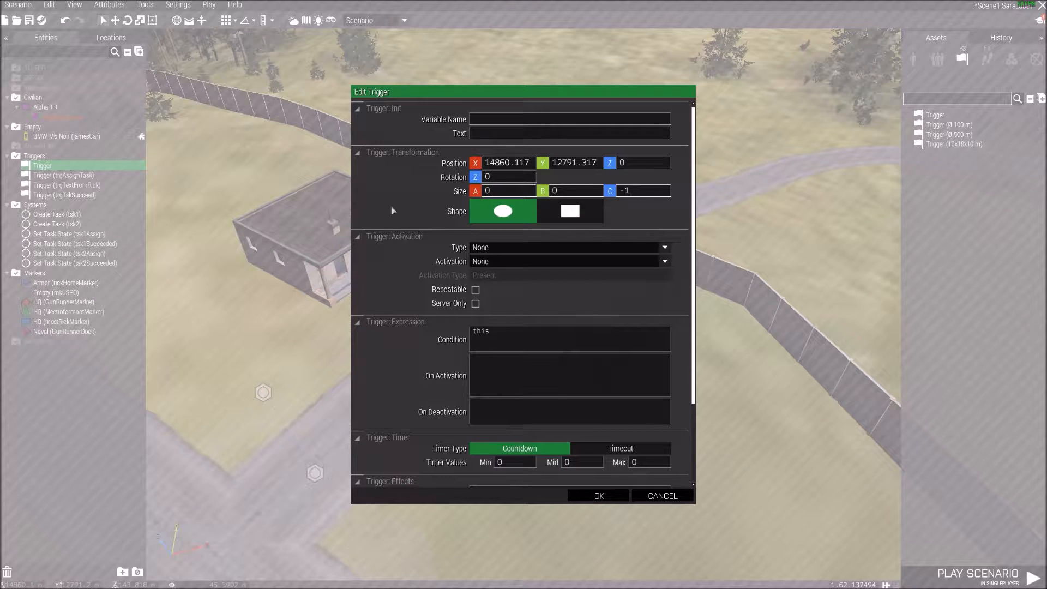
left_click(596, 496)
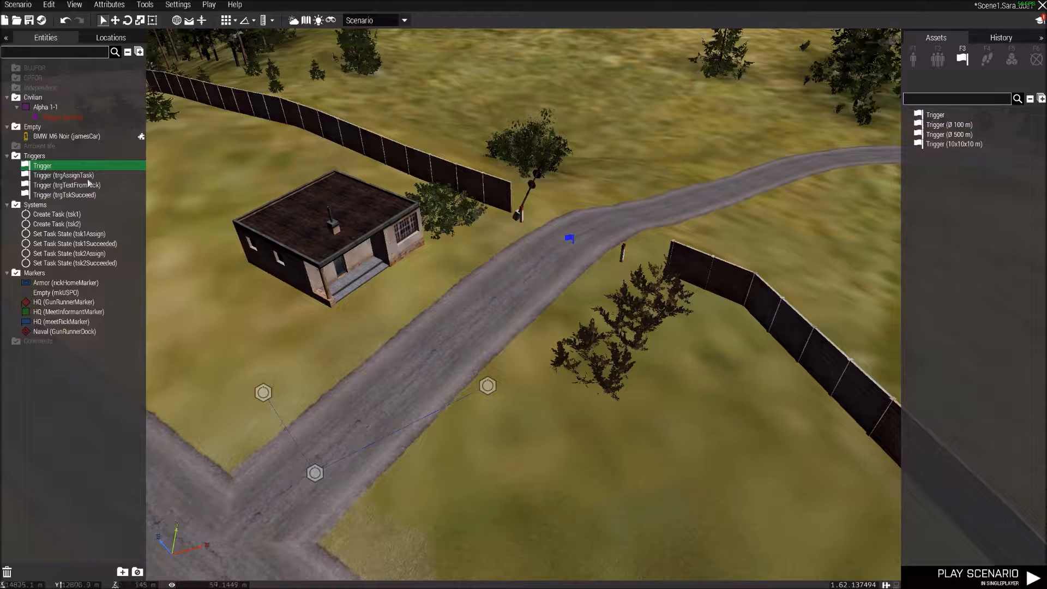
- Set the civilian player character in Alpha 1-1 as the trigger owner of the new trigger at the headquarters gate
left_click(93, 117)
right_click(93, 117)
mouse_move(128, 125)
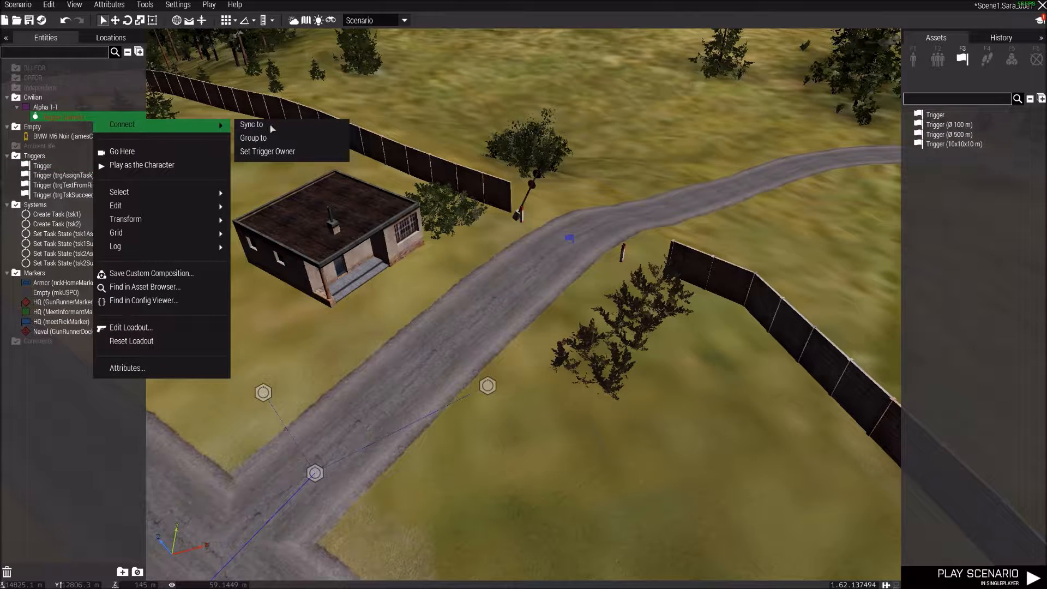
left_click(267, 151)
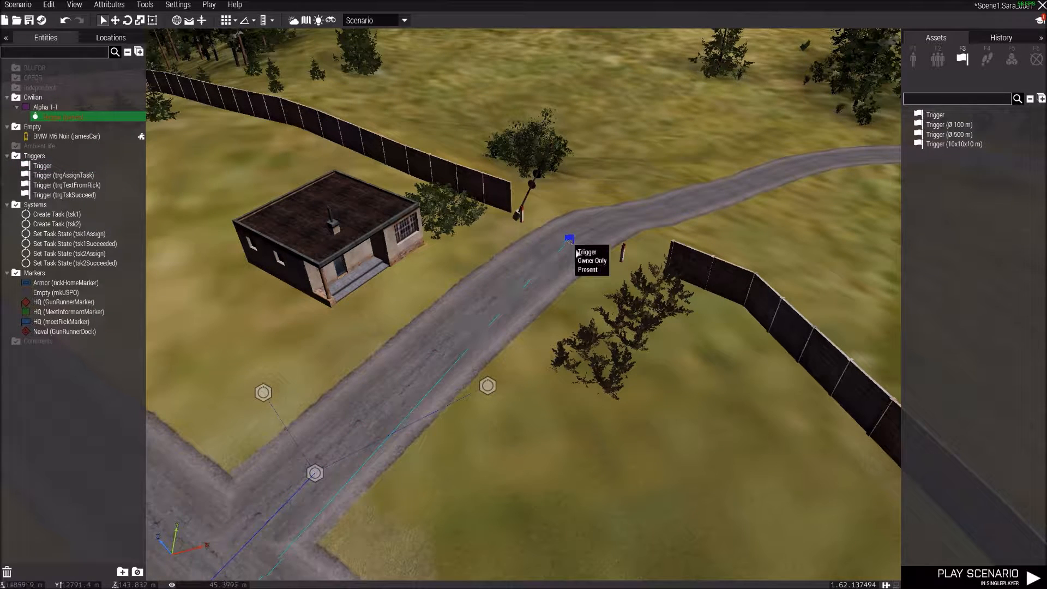
left_click(570, 238)
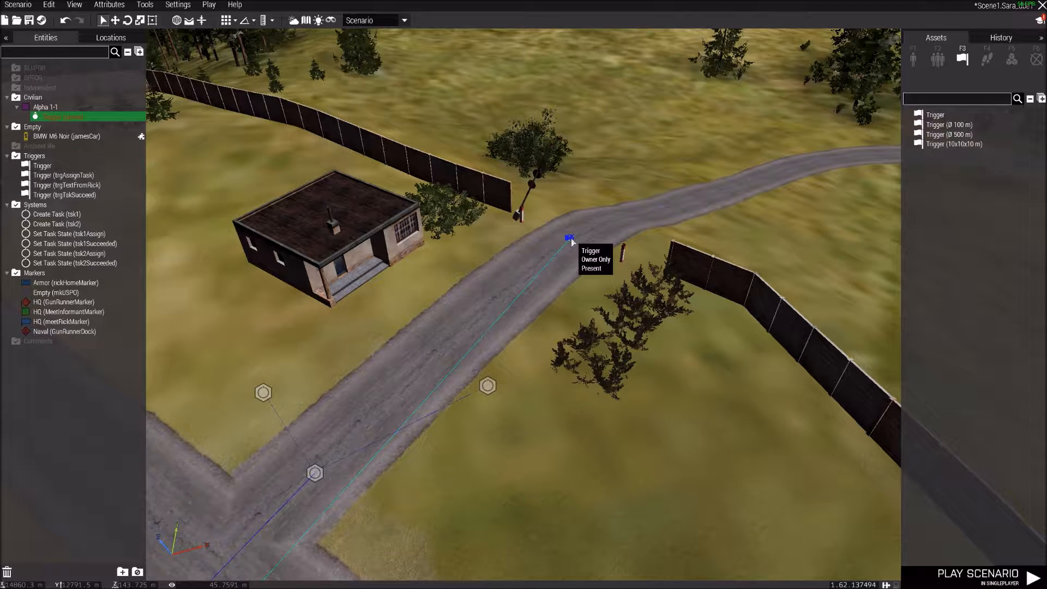
- Give the gate trigger the variable name trgTsk2Succeeded
double_click(571, 238)
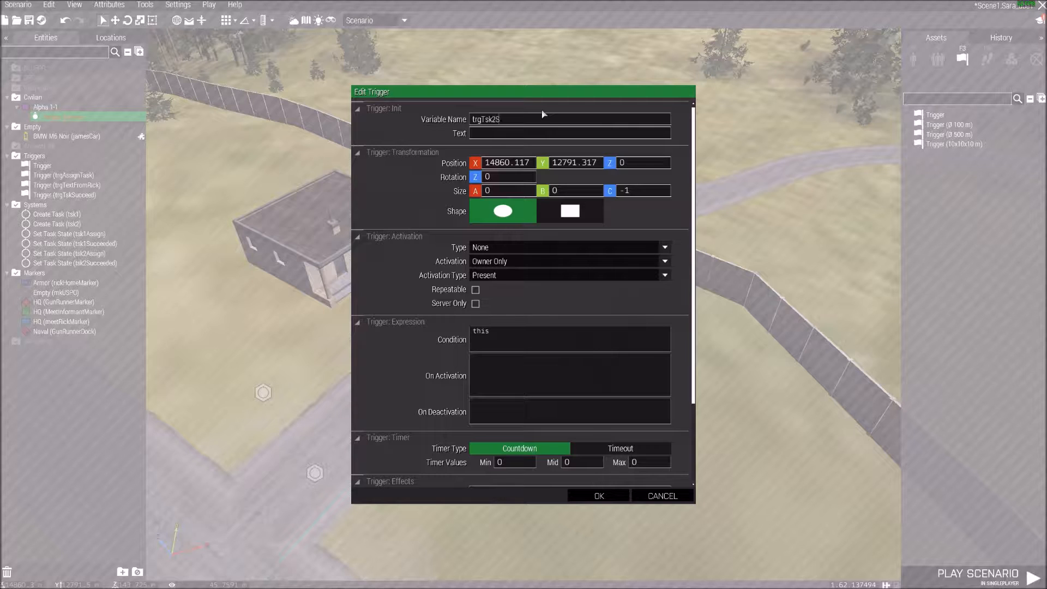
type("eded")
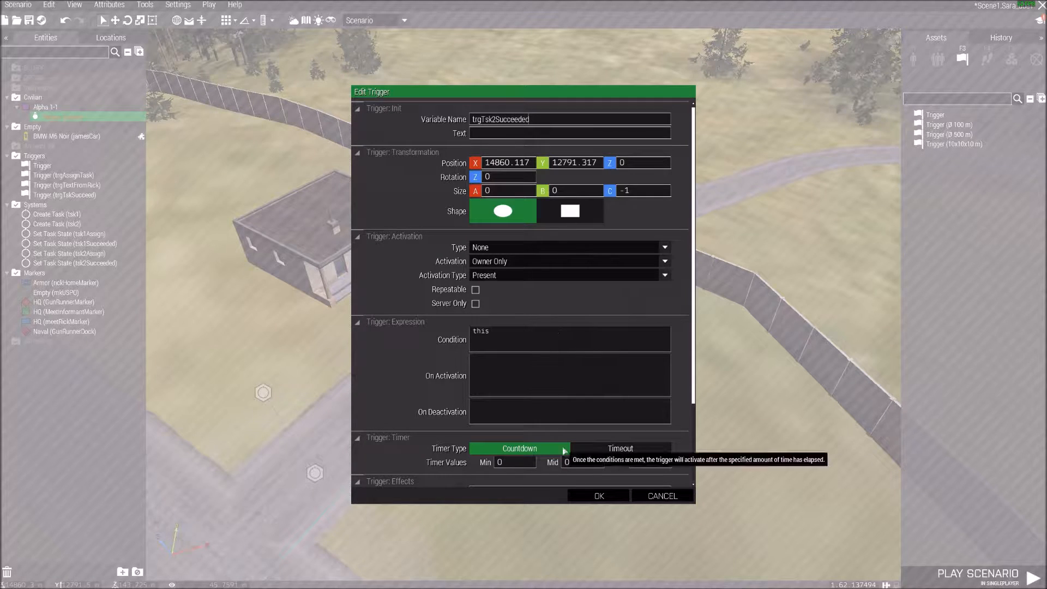
left_click(599, 495)
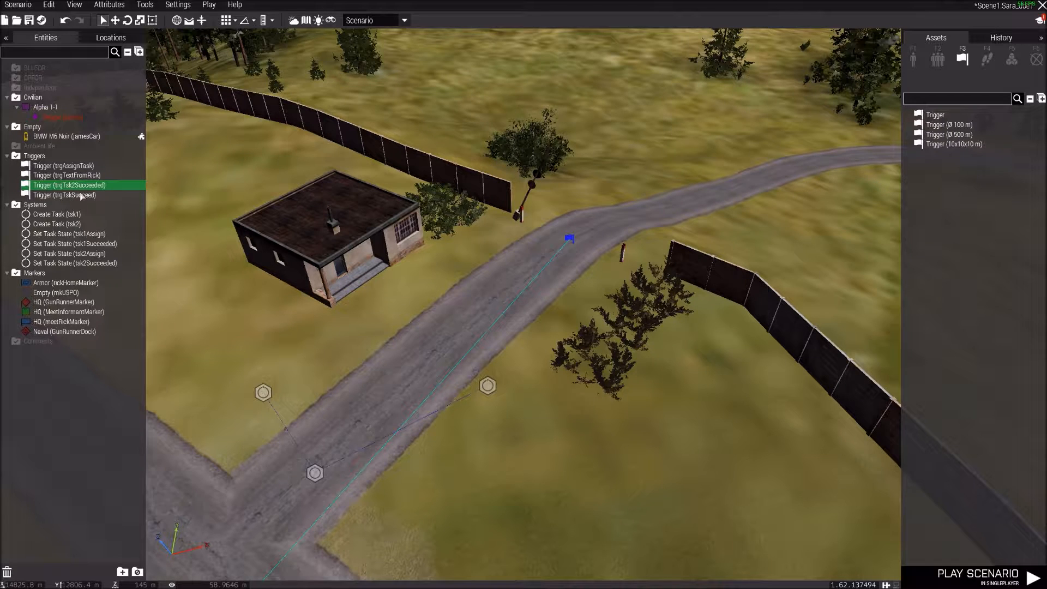
- Rename the trgTskSucceed trigger's variable as trgTsk1Succeed
double_click(569, 238)
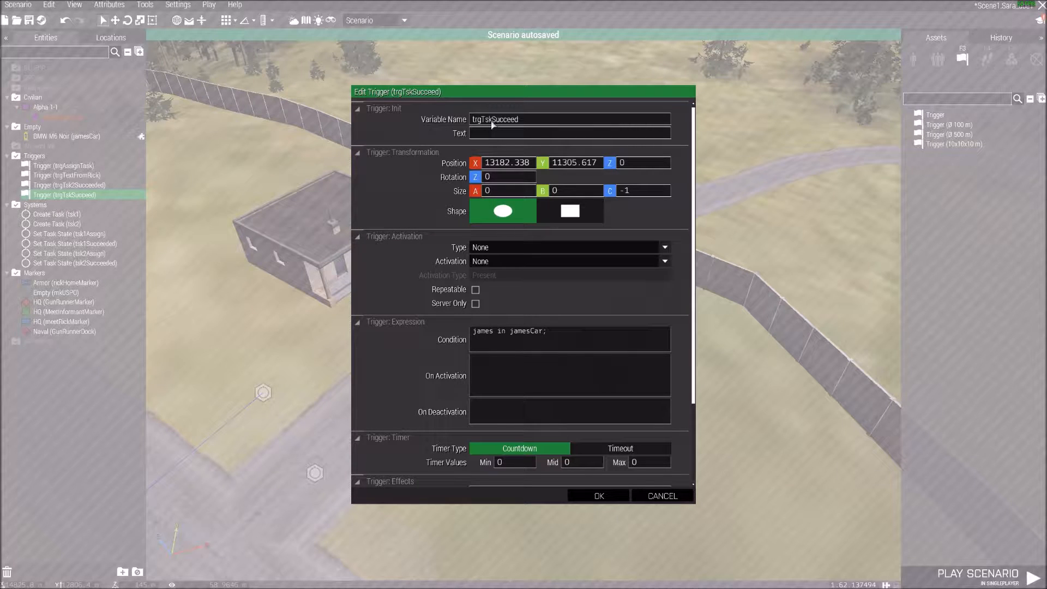
left_click(492, 120)
type("1")
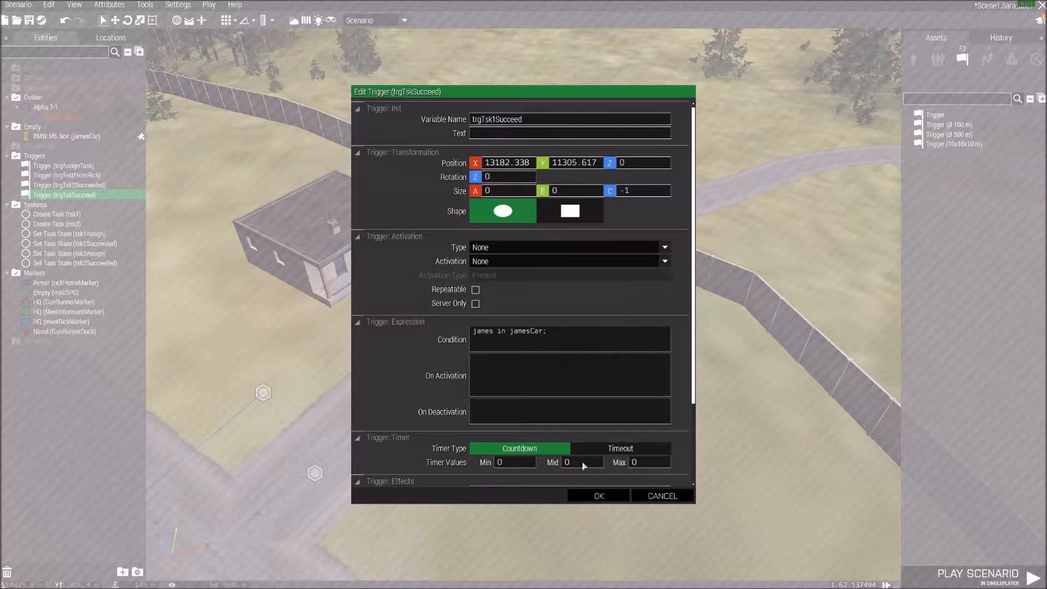
left_click(599, 496)
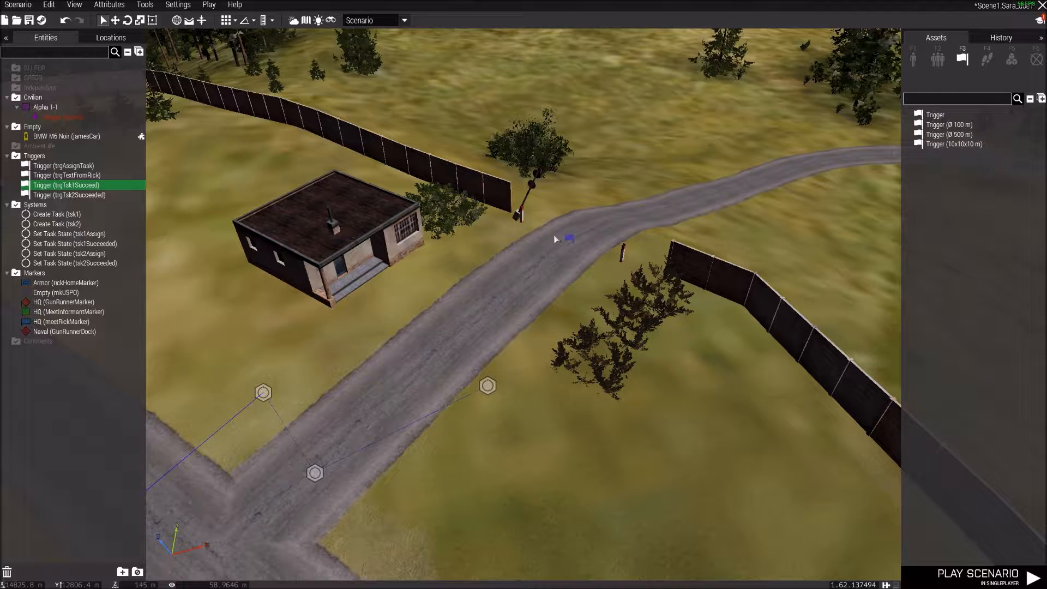
- Shorten the gate trigger's variable name to trgTsk2Succeed
double_click(94, 194)
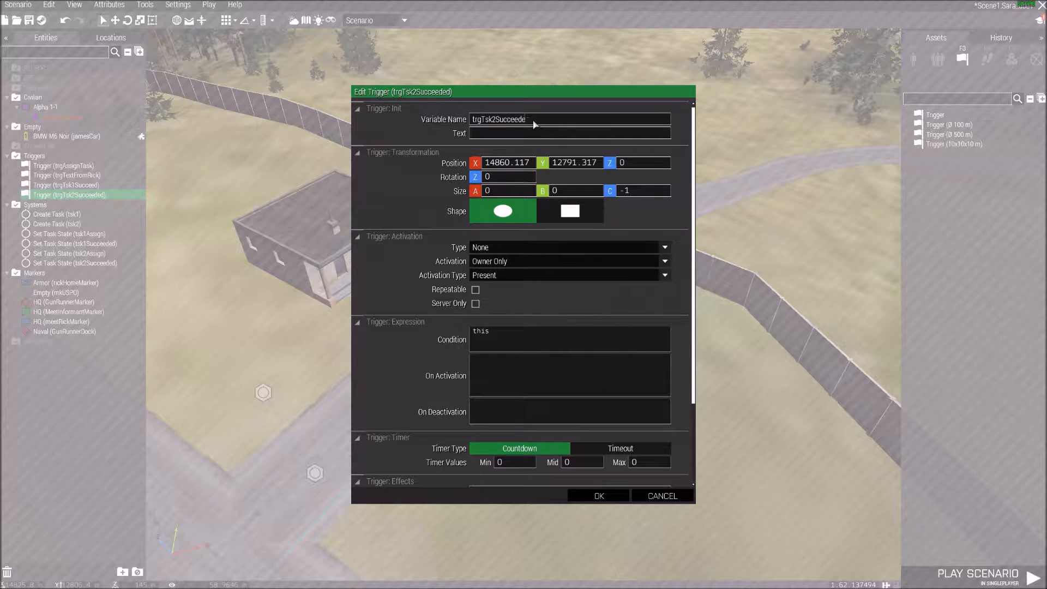
key("BackSpace")
left_click(611, 495)
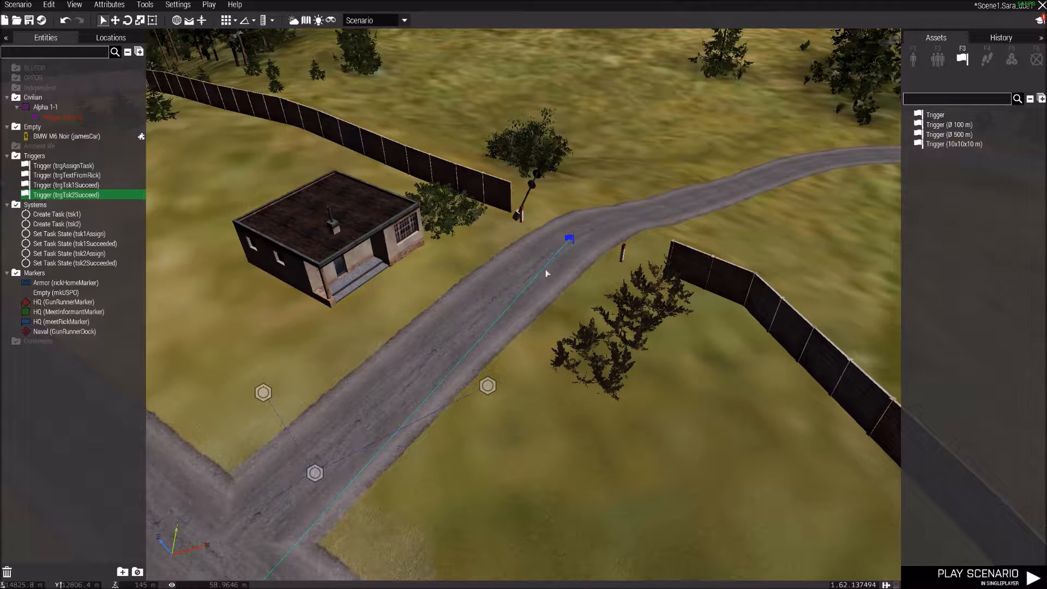
- Rename the trgTextFromRick trigger's variable as trgText1FromRick
double_click(78, 175)
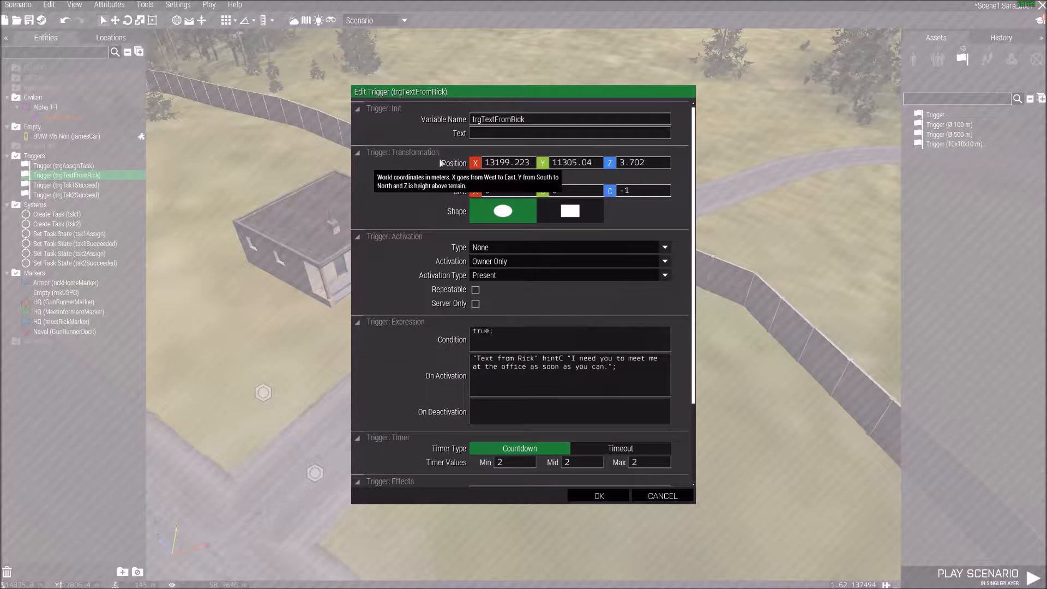
left_click(497, 120)
type("1")
left_click(589, 495)
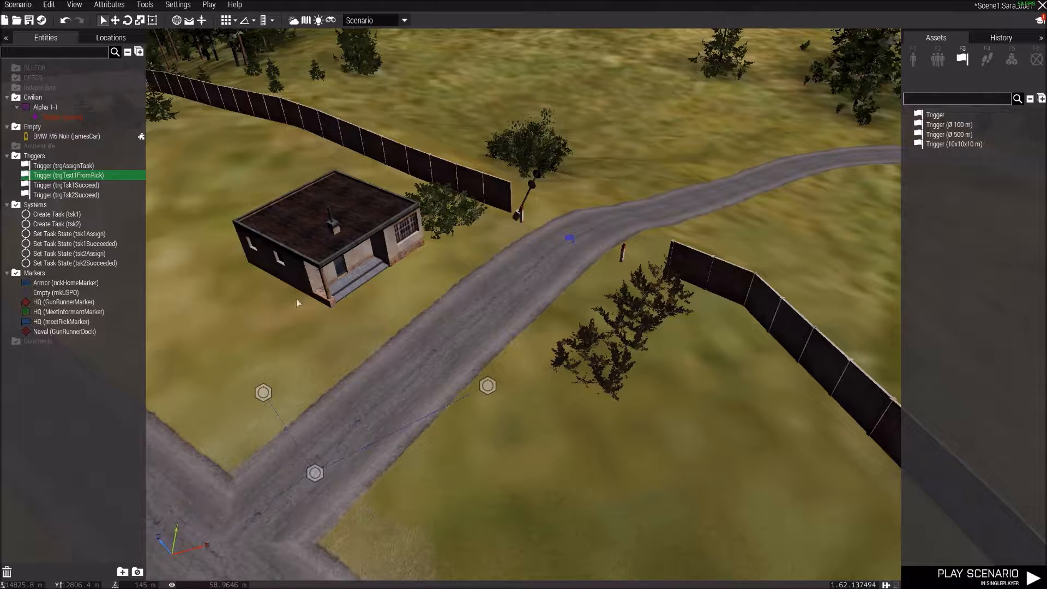
- Rename the trgAssignTask trigger's variable as trgAssignTask1
double_click(82, 166)
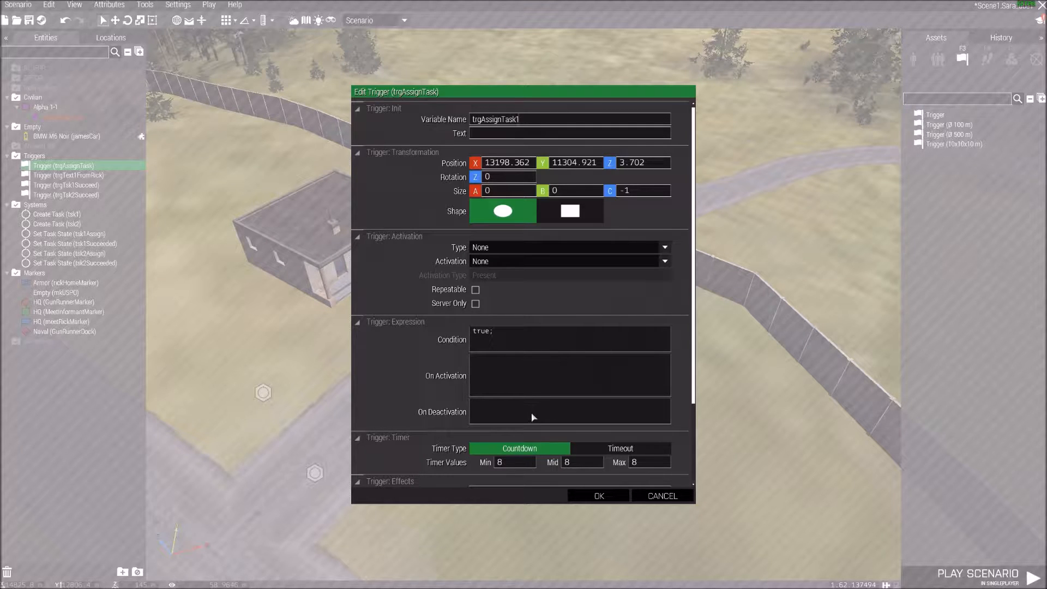
left_click(580, 496)
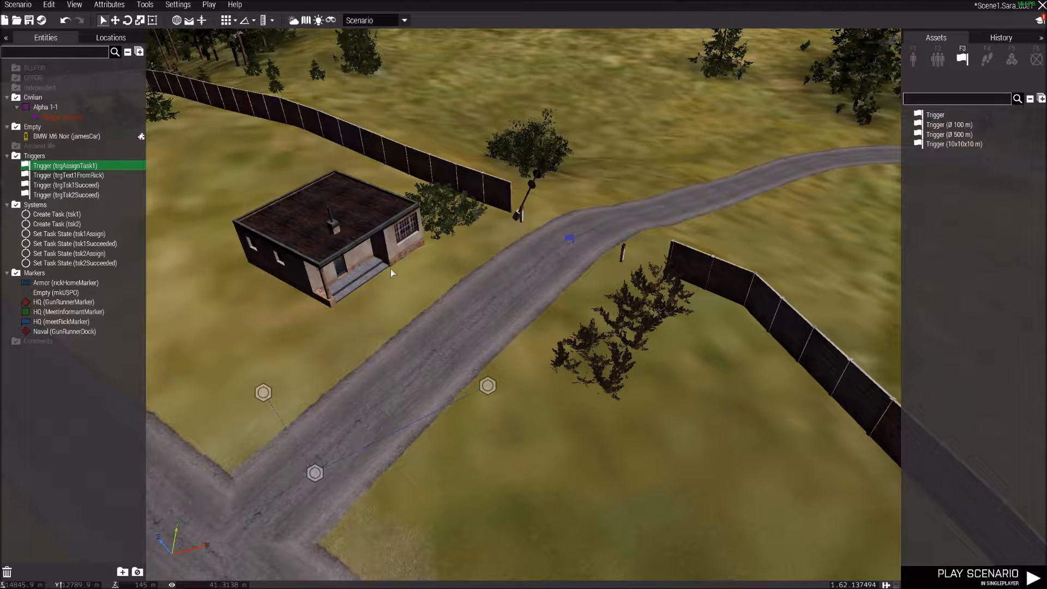
- Make the trgTsk2Succeed trigger a rectangle sized 6 by 2 by 3, and rotate it to span the road at the gate
left_click(86, 186)
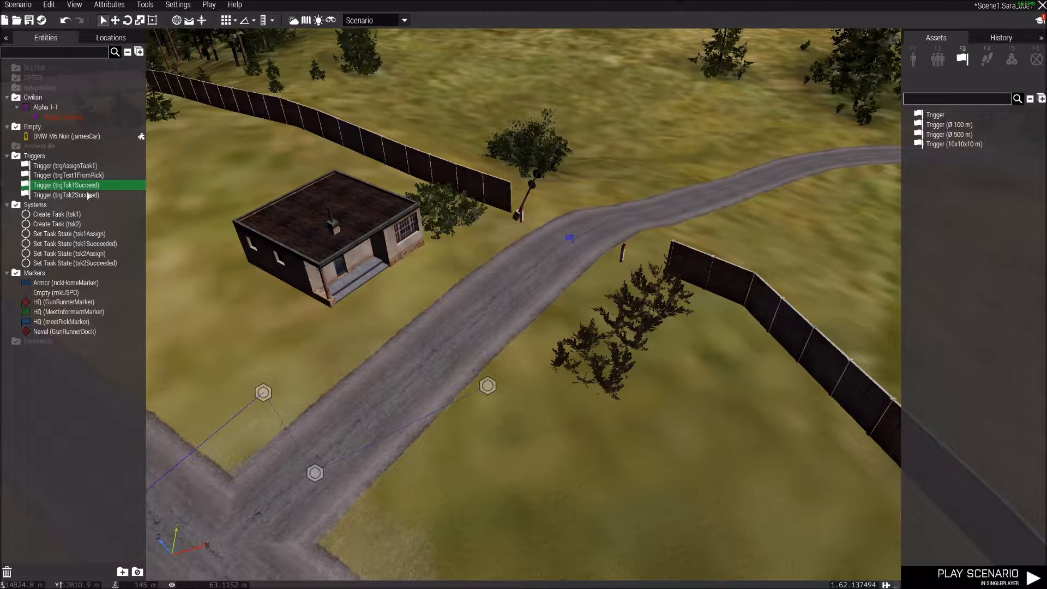
left_click(89, 195)
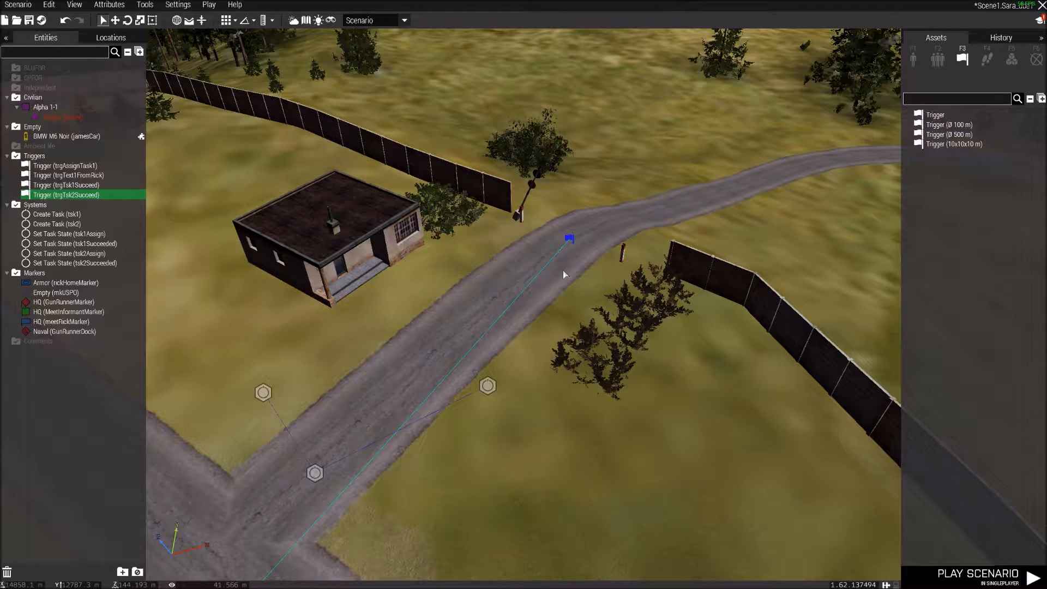
double_click(571, 242)
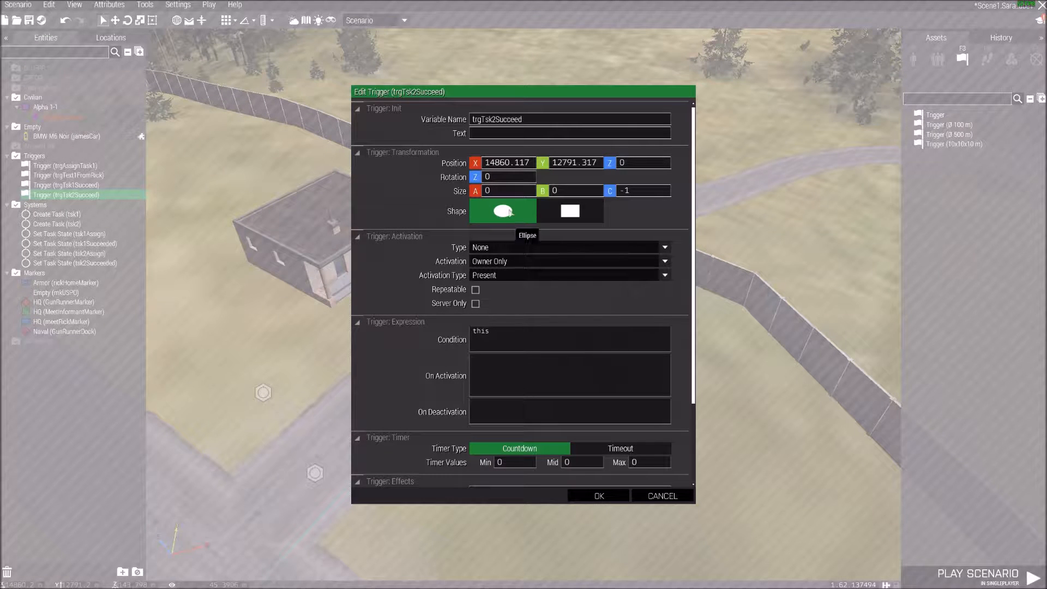
left_click(486, 190)
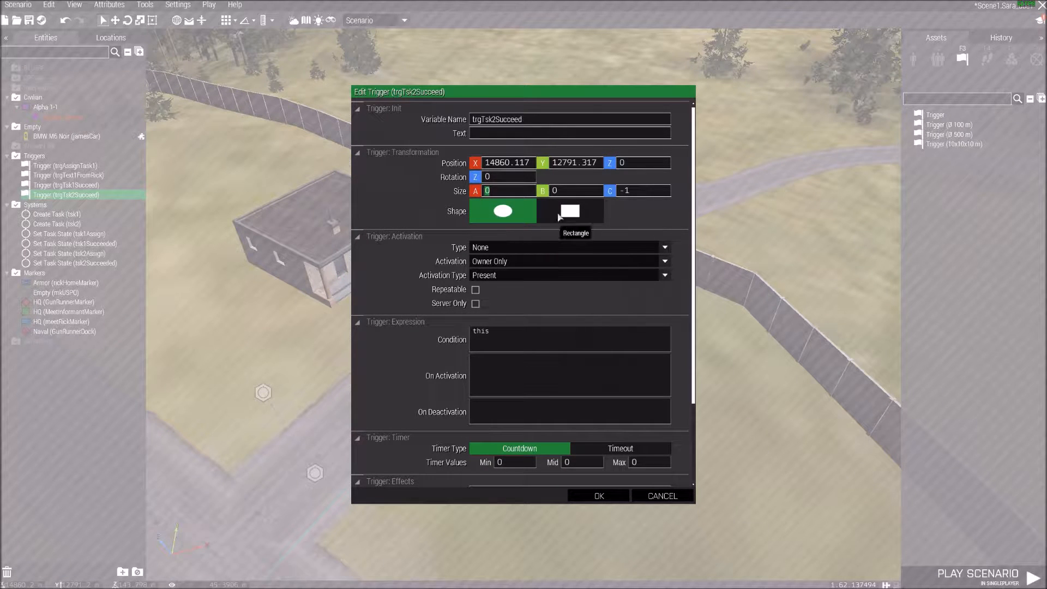
type("6")
left_click(553, 191)
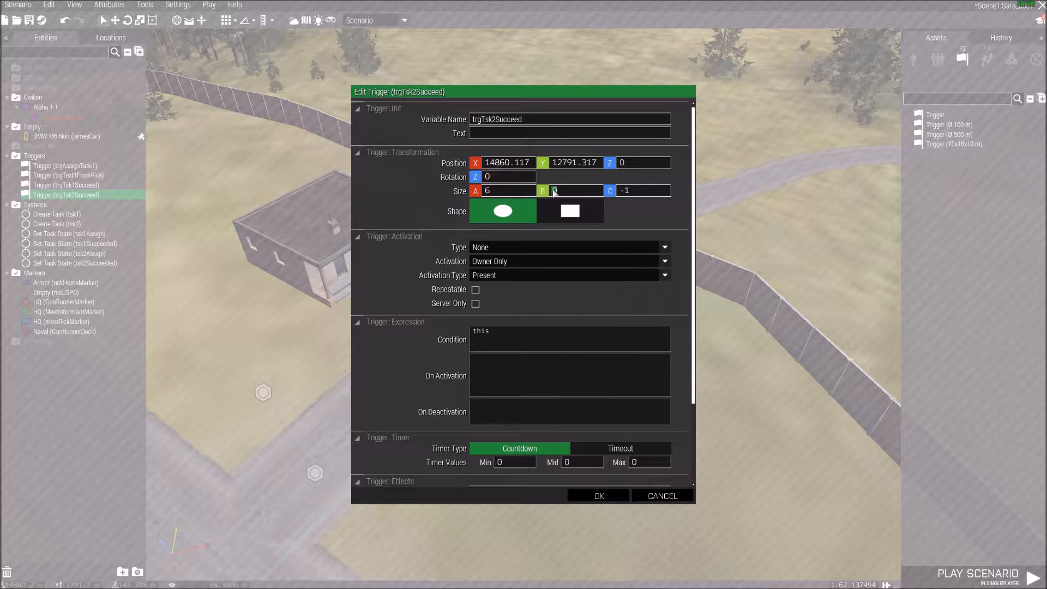
type("2")
left_click(578, 219)
left_click(607, 195)
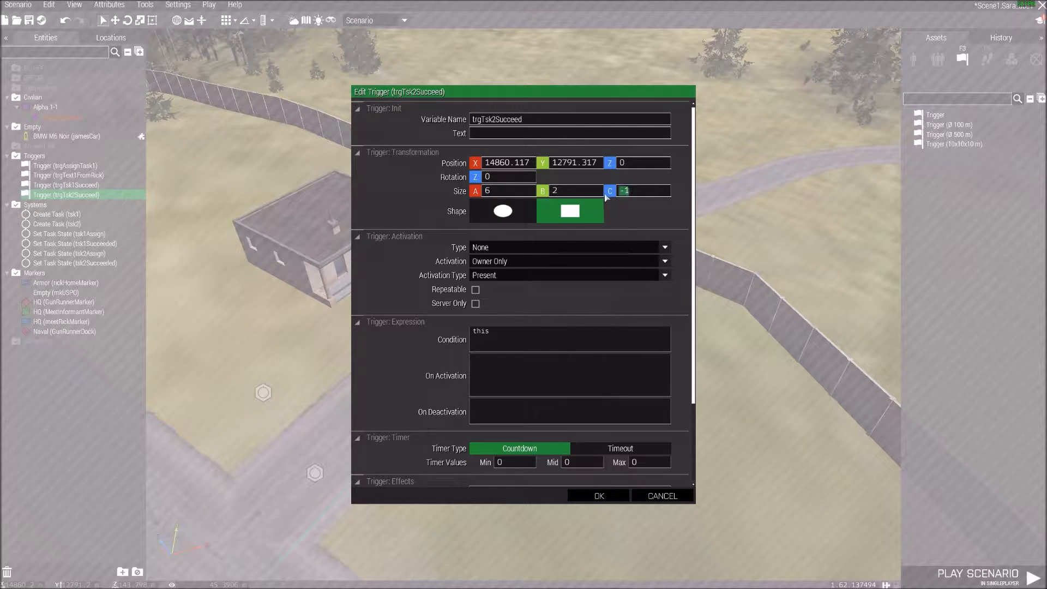
type("3")
left_click(607, 496)
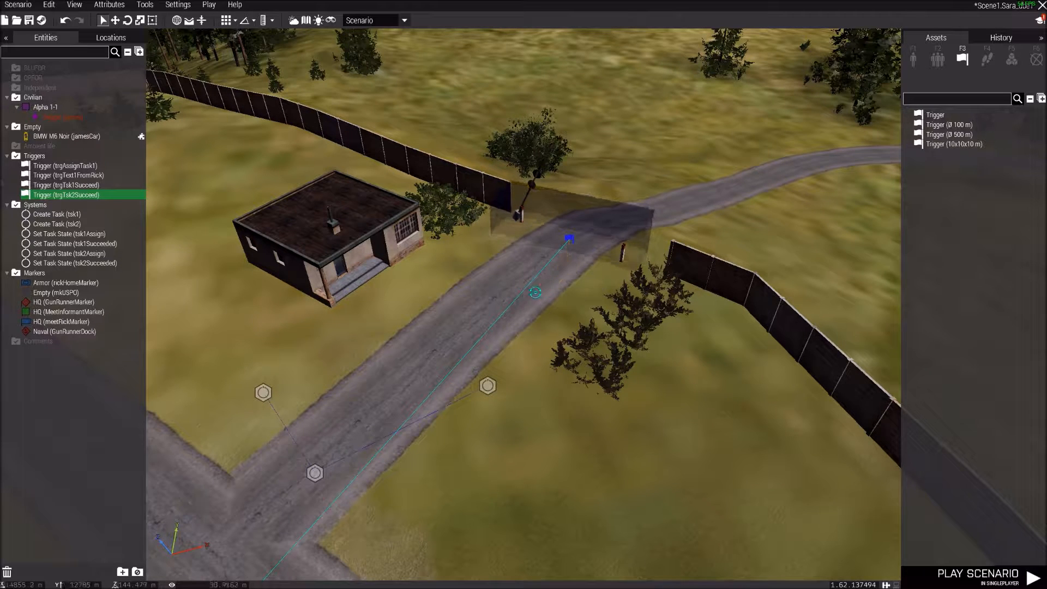
left_click(602, 249)
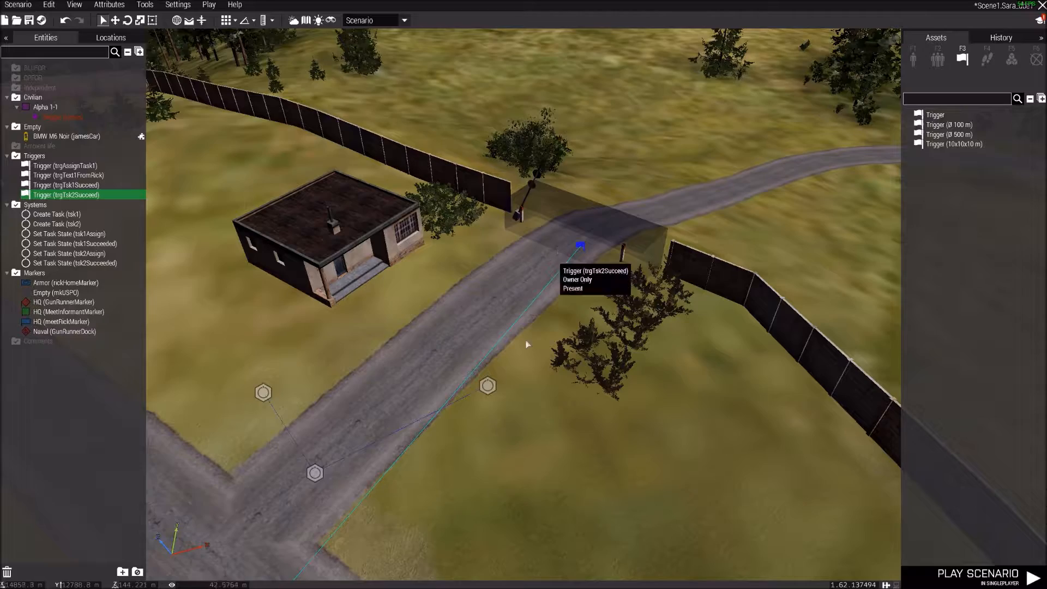
- Set the gate trigger's C size to -1 and look at how high its area reaches
mouse_move(519, 282)
right_mouse_down()
mouse_move(508, 298)
mouse_move(526, 264)
mouse_move(505, 362)
mouse_move(524, 285)
right_mouse_up()
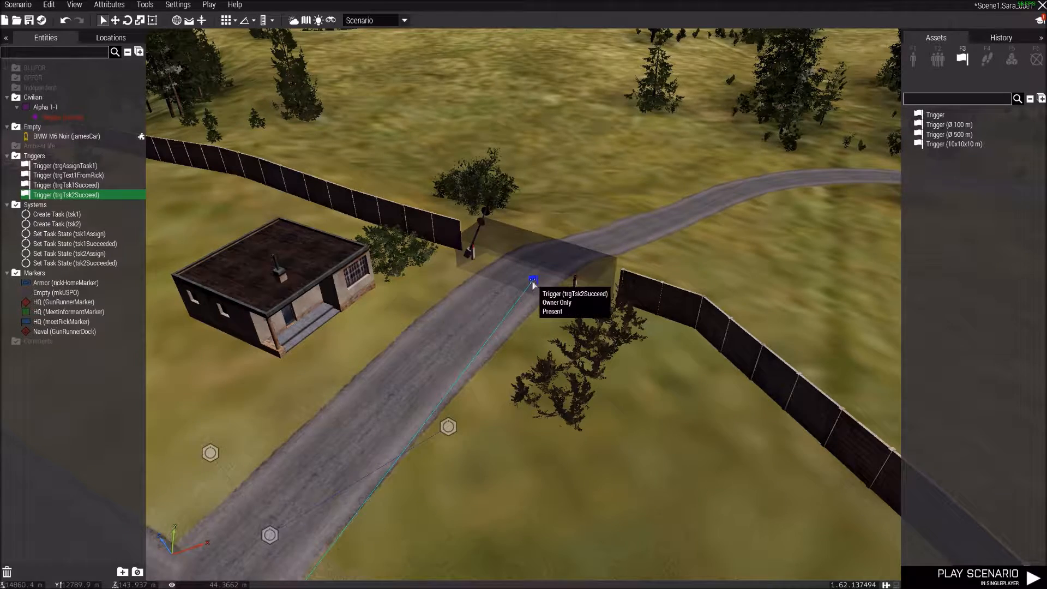
double_click(532, 285)
left_click(604, 195)
type("-")
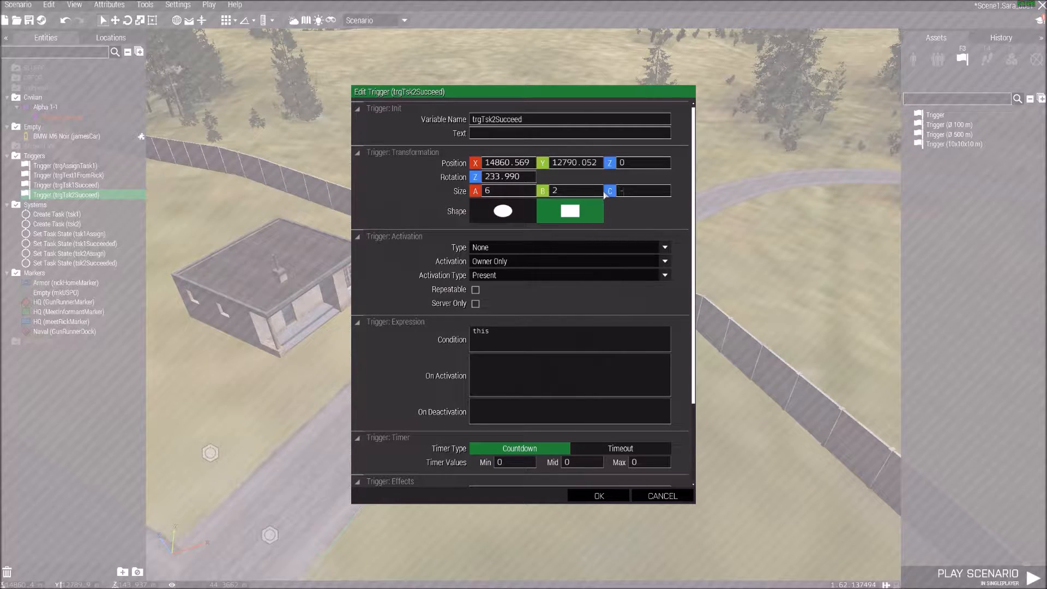
type("1")
left_click(600, 495)
right_click_drag(599, 496, 582, 246)
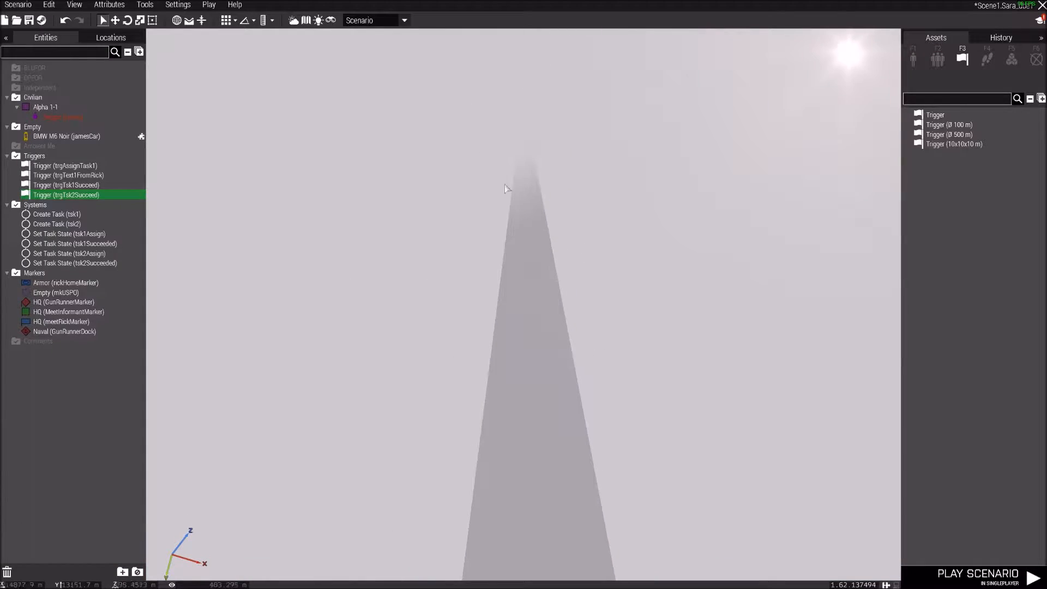
right_click_drag(518, 162, 525, 418)
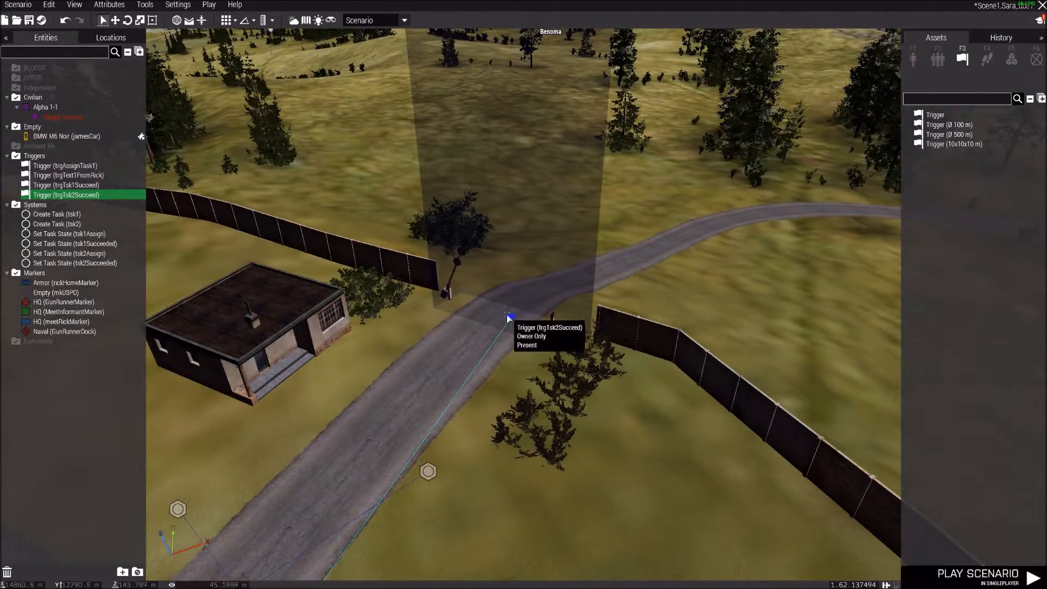
- Set the gate trigger's C size to 3 and shift the trigger to sit centred between the gate posts
double_click(508, 316)
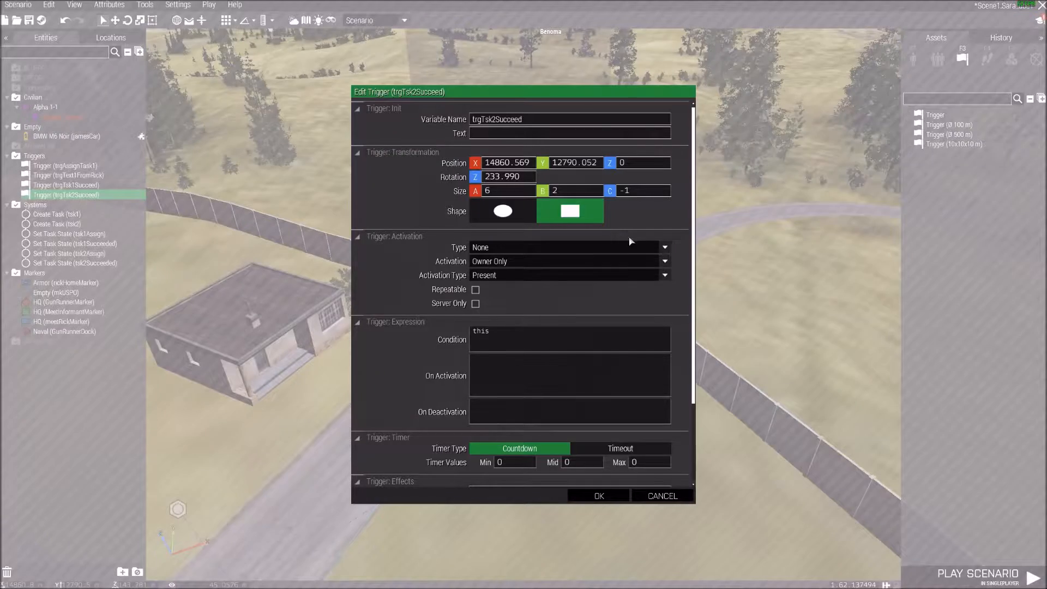
left_click(612, 195)
type("3")
left_click(599, 495)
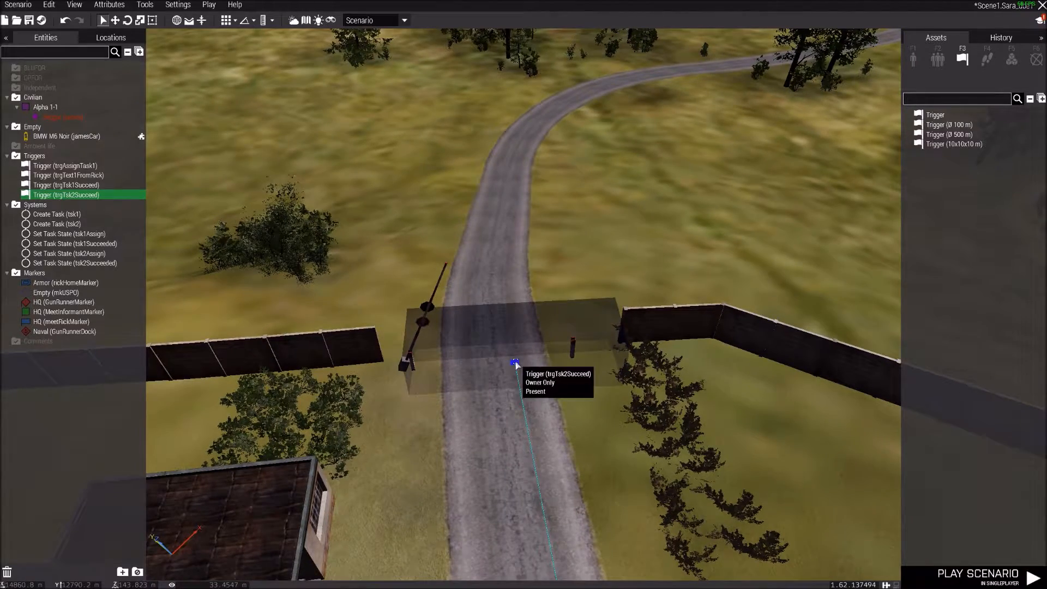
left_click_drag(517, 363, 489, 358)
left_click(489, 359)
key("d")
right_click_drag(611, 369, 553, 370)
key("a")
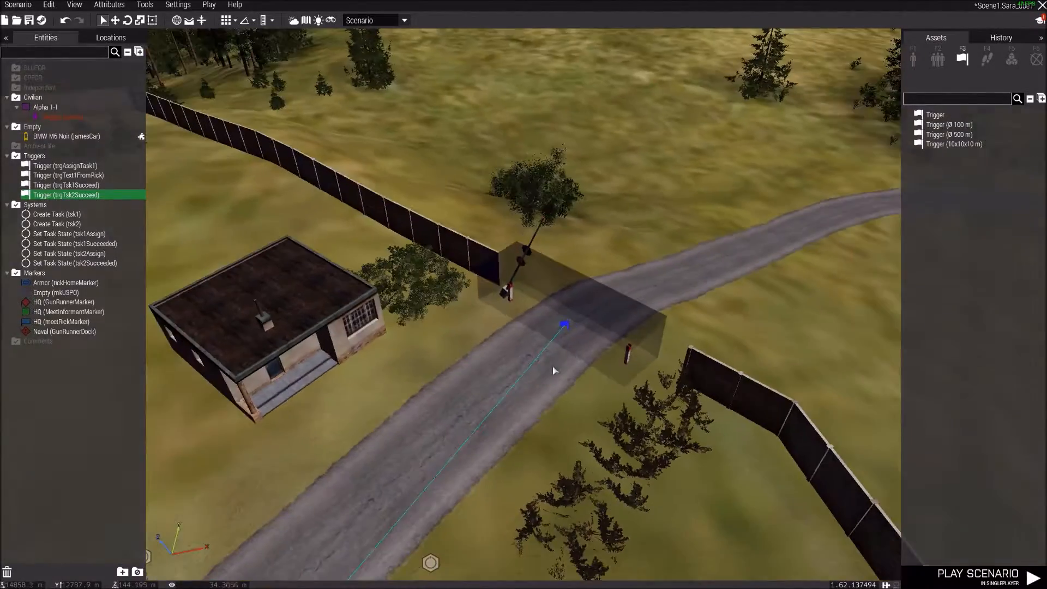
- Review the gate trigger's size, activation and condition attributes
double_click(565, 326)
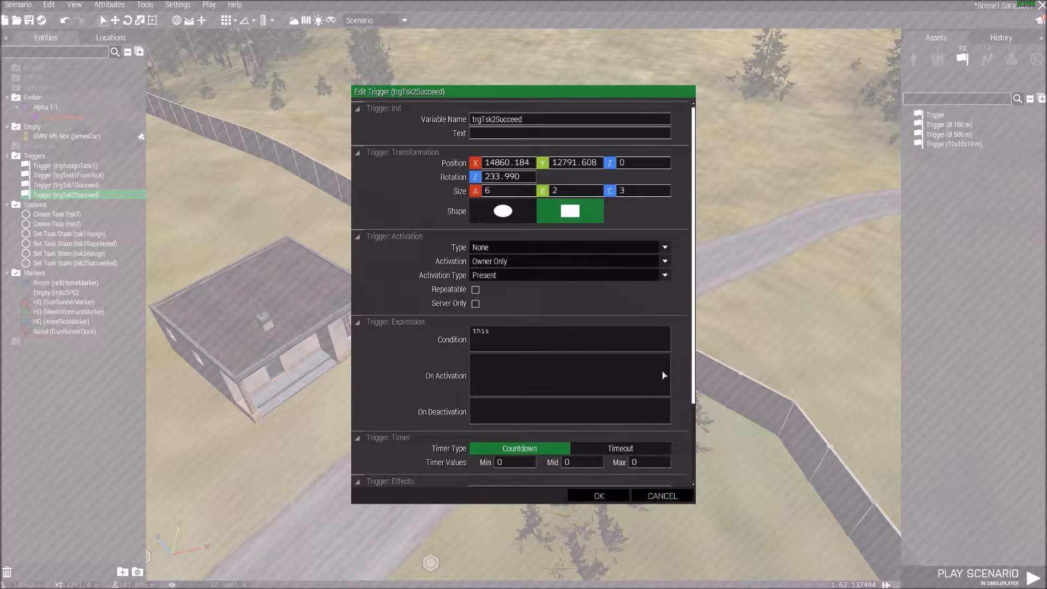
left_click(616, 496)
- Move the tsk2Succeeded task state module nearer the hedge and sync the gate trigger to it
key("s")
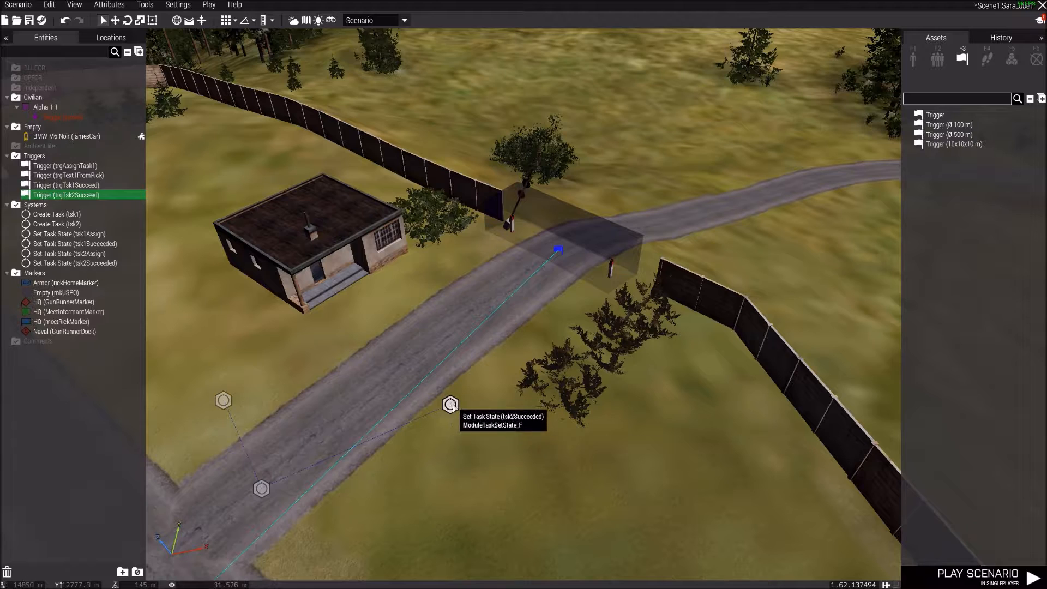
left_click_drag(450, 404, 495, 421)
right_click(558, 251)
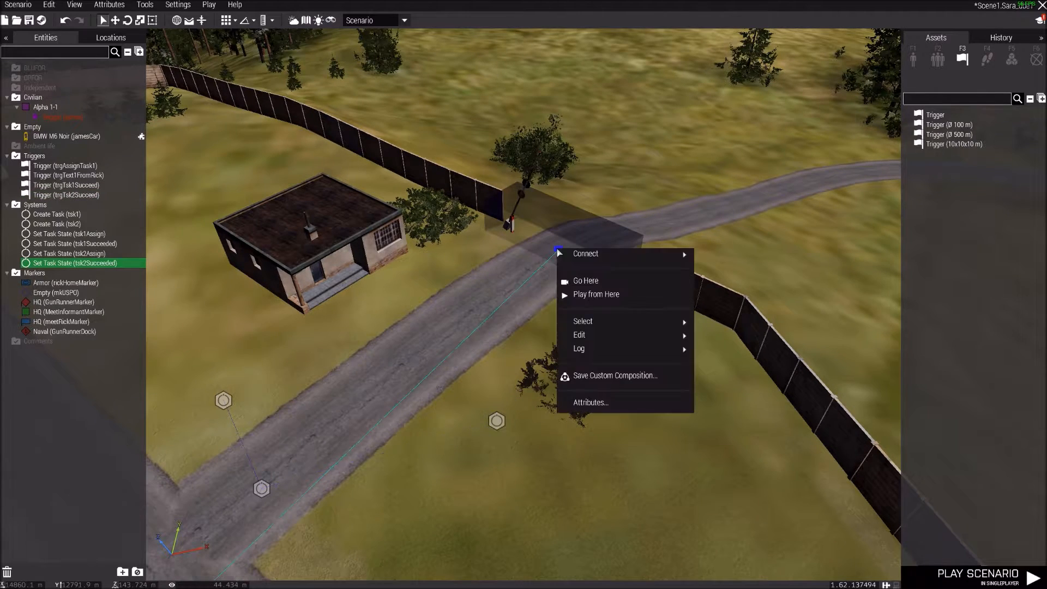
mouse_move(677, 254)
left_click(715, 255)
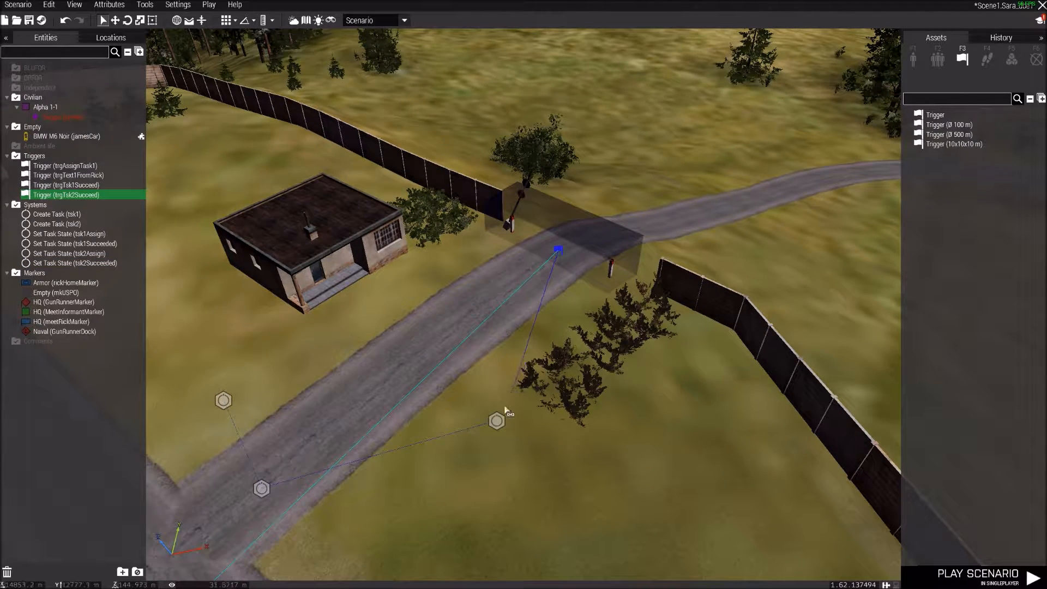
left_click(496, 421)
- Move the tsk2 Create Task module onto the road junction beside the headquarters building
key("d")
right_click_drag(689, 453, 533, 430)
key("s")
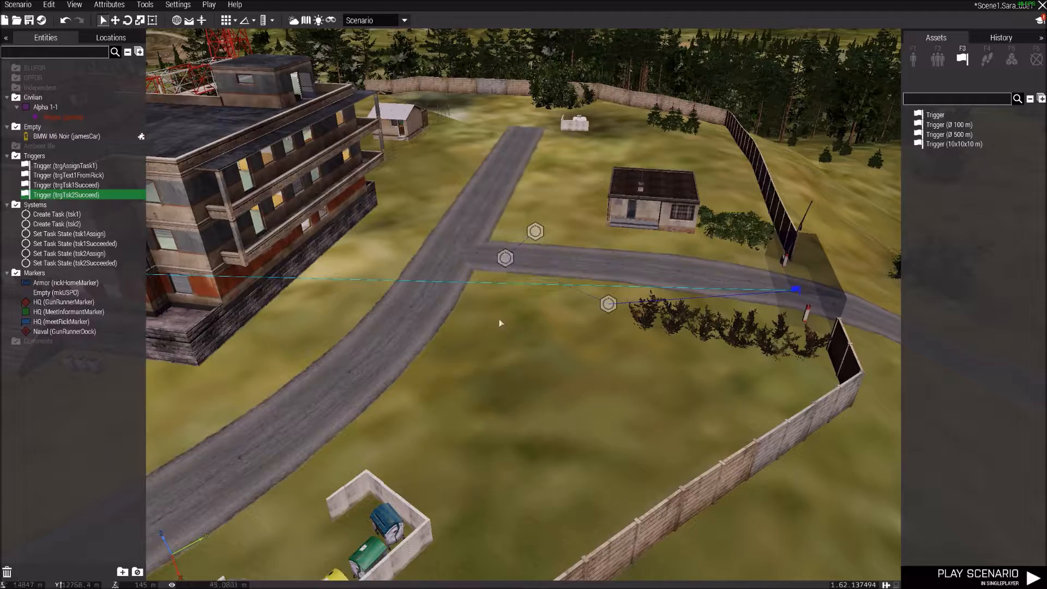
scroll(596, 352, "up", 3)
left_click_drag(642, 349, 571, 339)
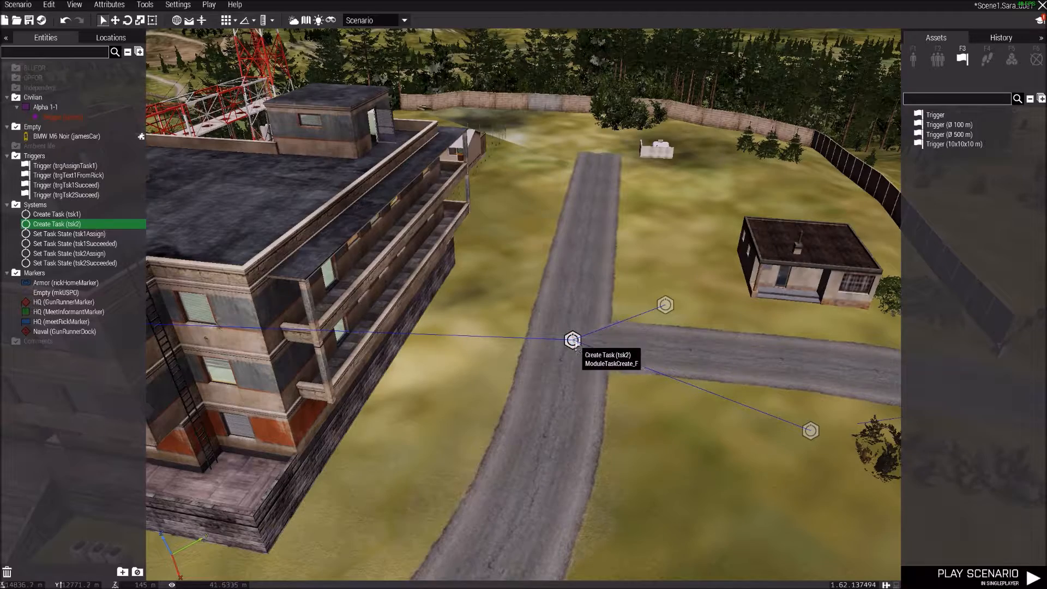
- Examine the player's approach through the gate trigger up to the headquarters building
right_click_drag(625, 386, 350, 311)
key("w")
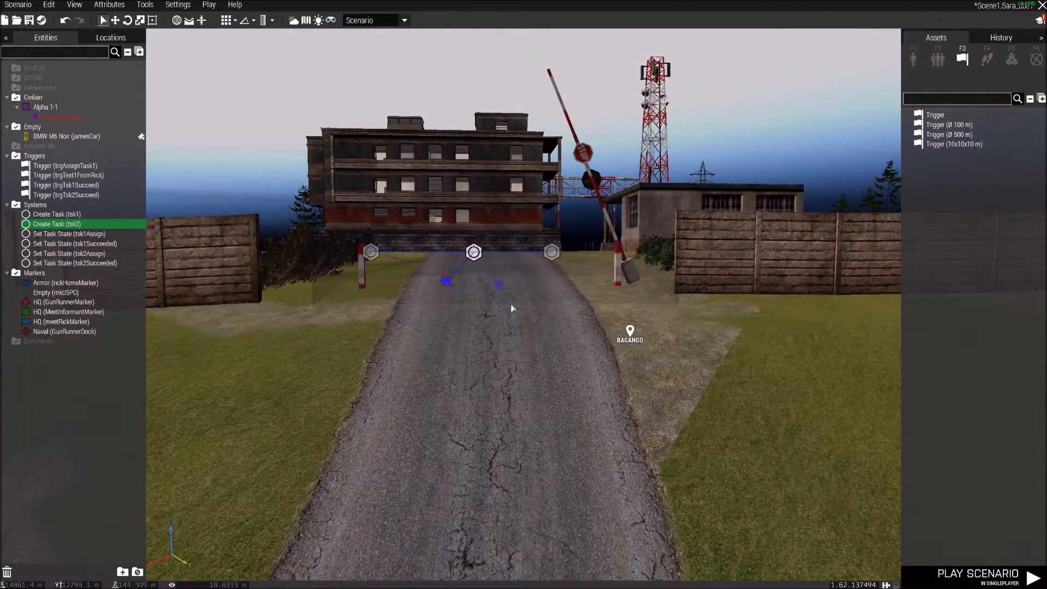
key("w")
key("w")
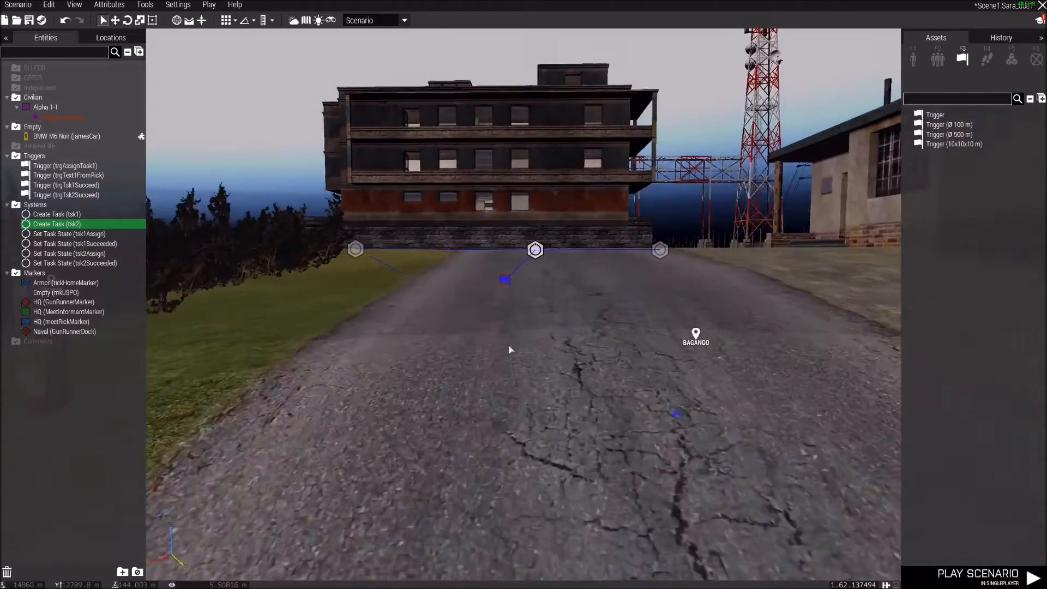
key("w")
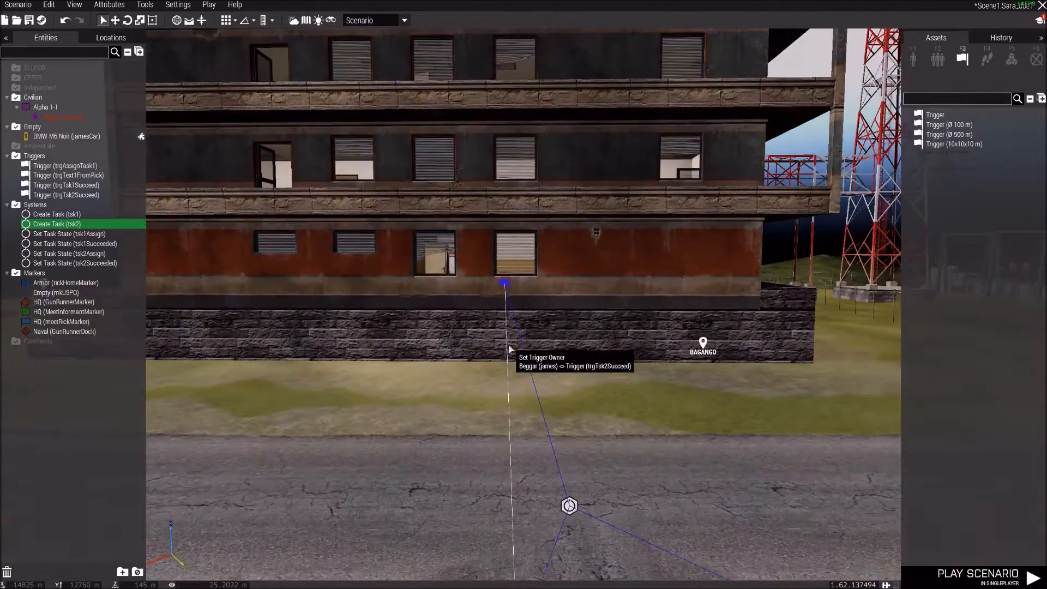
right_click_drag(490, 369, 674, 421)
key("q")
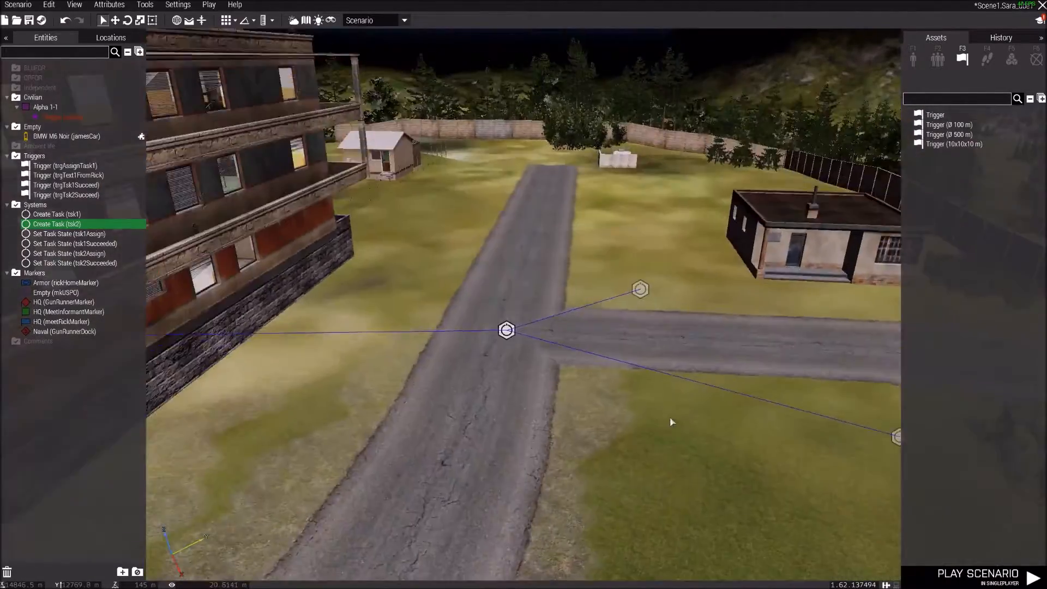
key("s")
- Inspect the sync links between the player, the tsk2 task modules and the gate trigger
right_click_drag(619, 394, 603, 421)
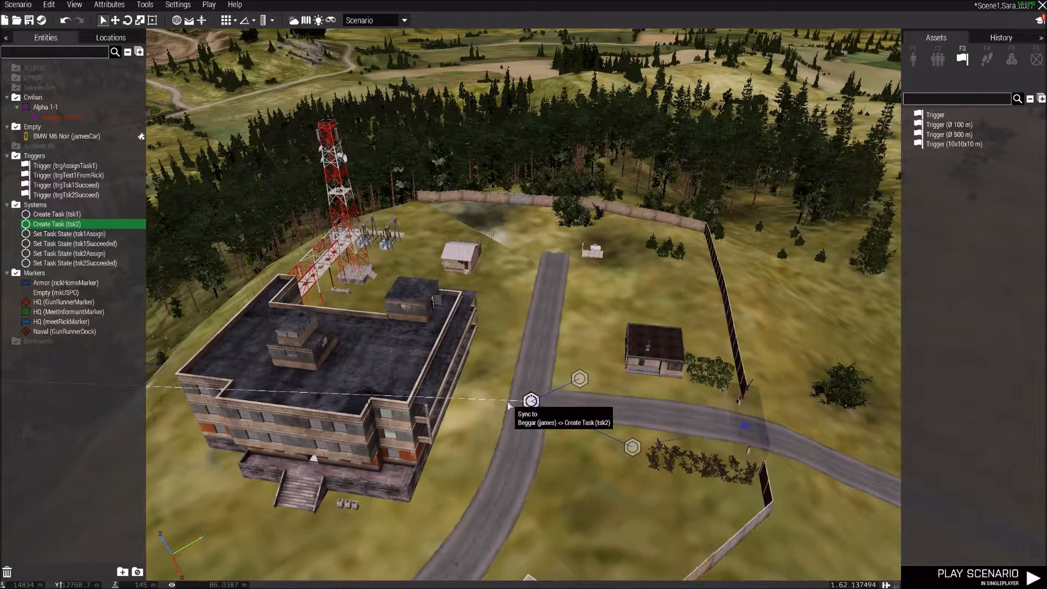
left_click(628, 454)
right_click_drag(628, 454, 538, 408)
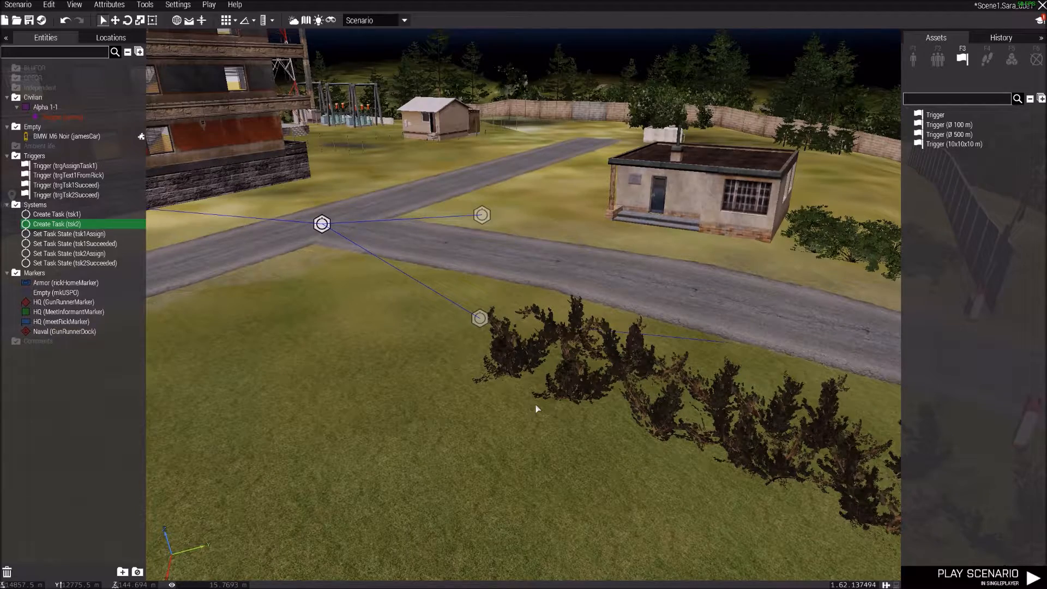
scroll(496, 395, "down", 3)
right_click_drag(493, 395, 519, 388)
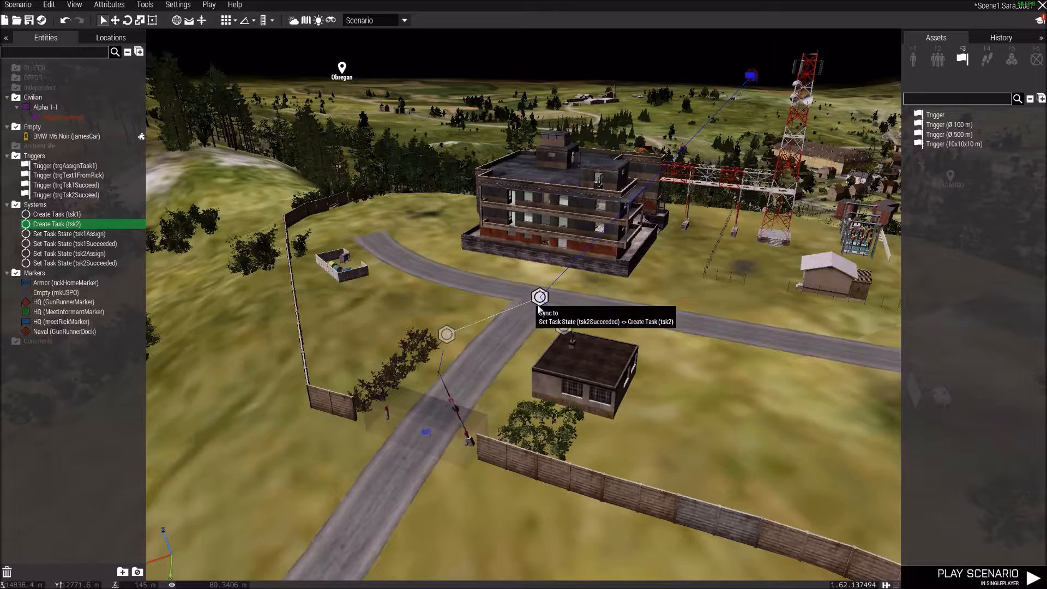
right_click_drag(538, 304, 653, 378)
scroll(654, 376, "up", 4)
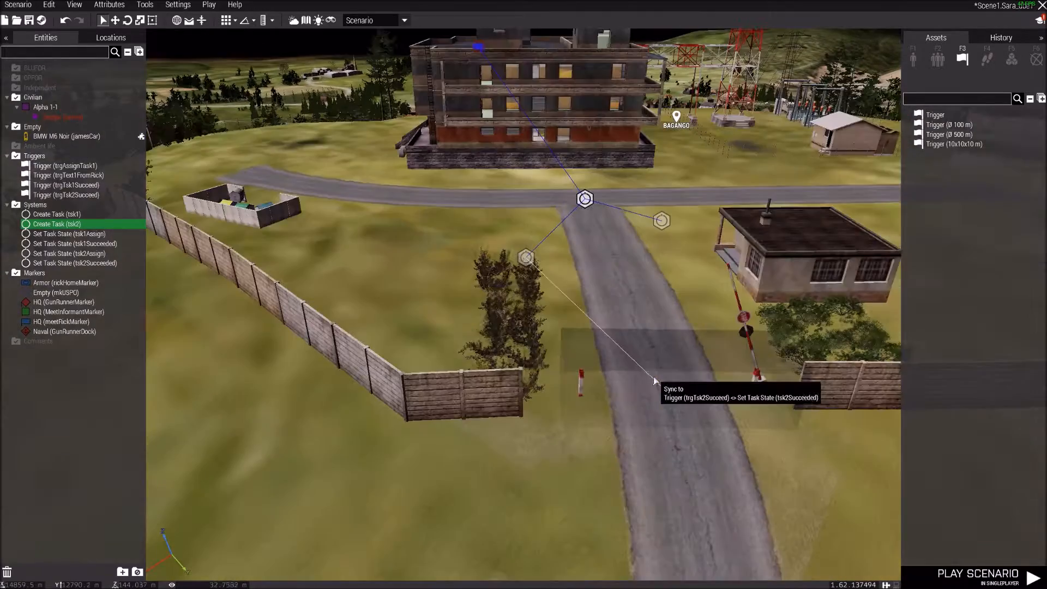
scroll(610, 381, "down", 5)
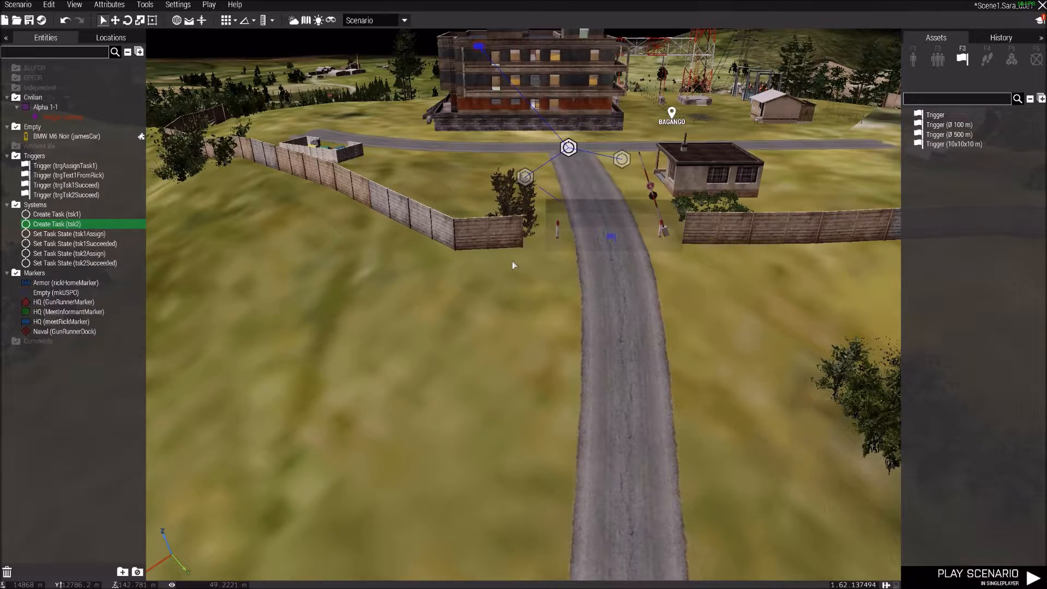
scroll(515, 267, "up", 4)
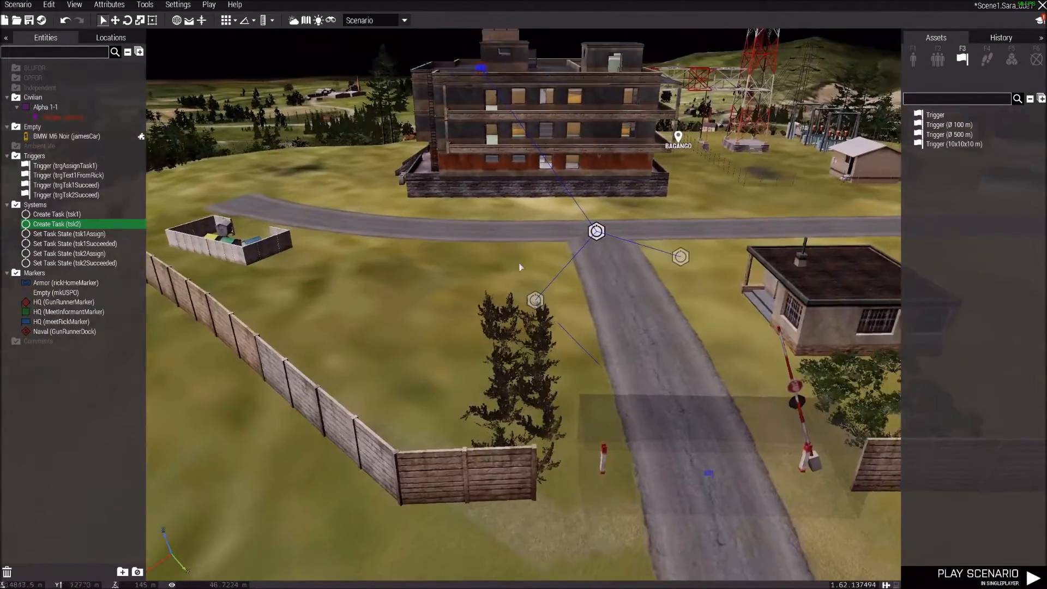
scroll(520, 267, "down", 5)
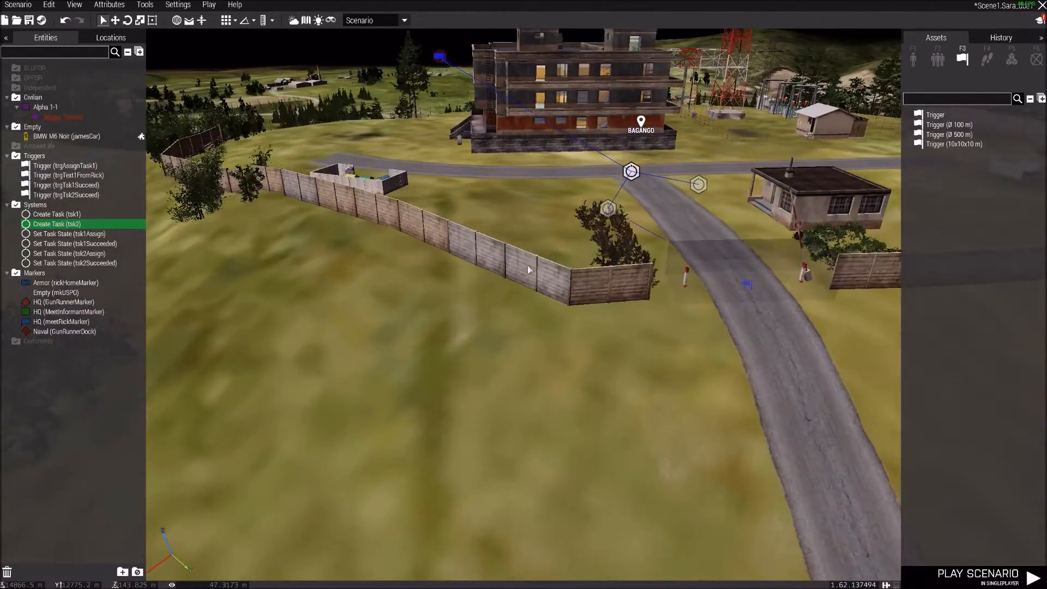
- Change the beggar's variable name to Realjames
double_click(61, 118)
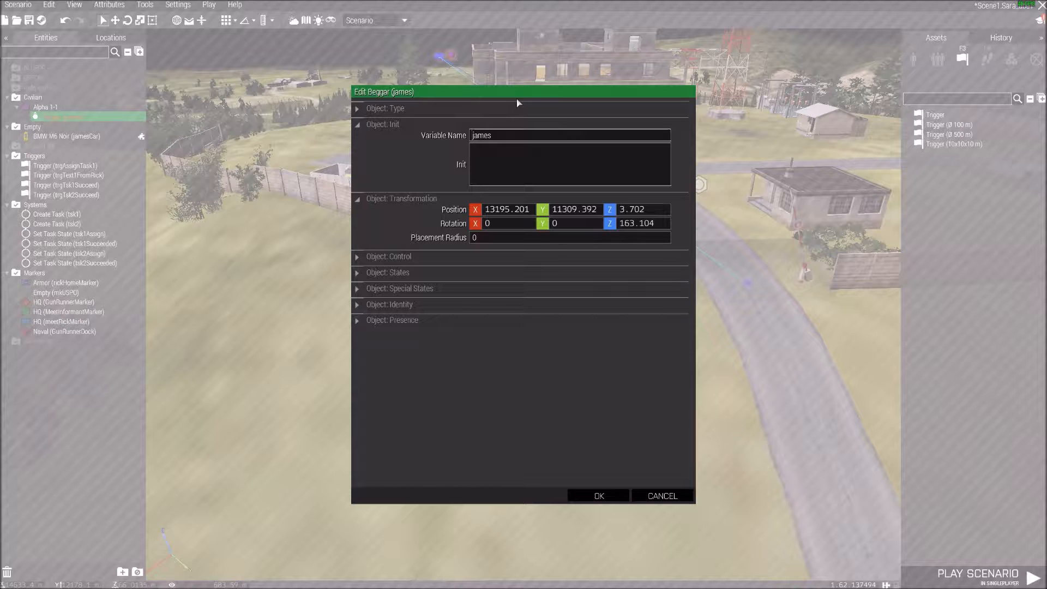
type("Test")
key("BackSpace")
key("BackSpace")
key("BackSpace")
key("BackSpace")
type("Real")
left_click(595, 493)
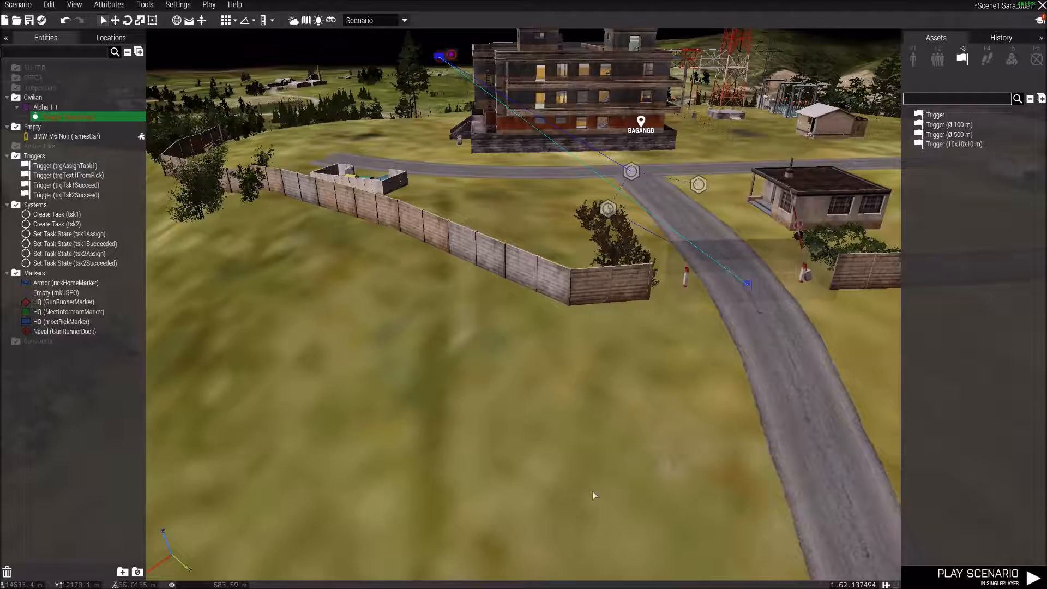
- Place a Civilian (Casual) 3 unit on the road just outside the headquarters gate trigger
right_click_drag(532, 388, 556, 351)
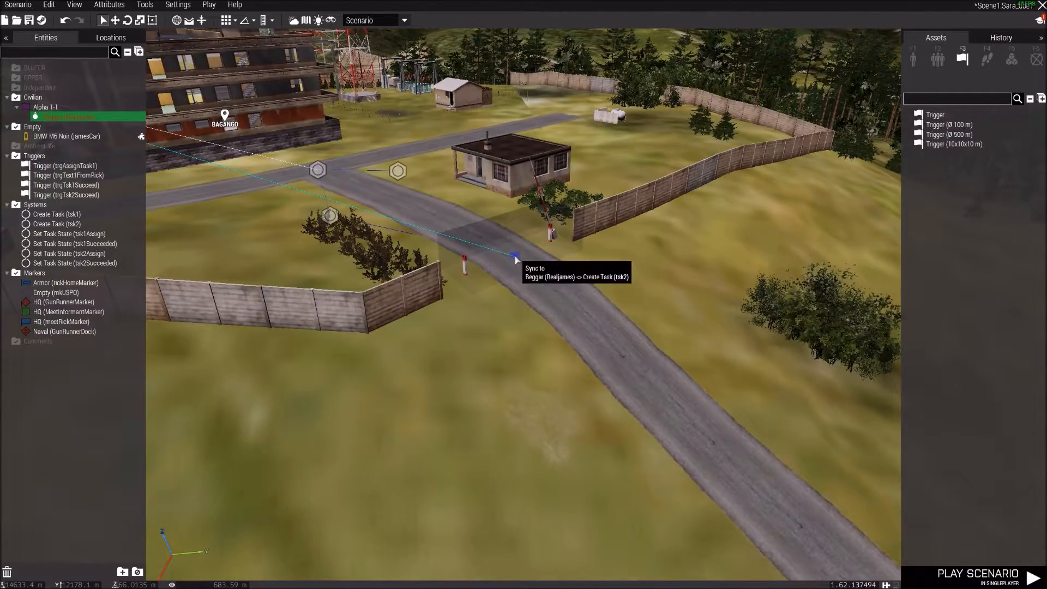
key("a")
right_click_drag(516, 262, 537, 222)
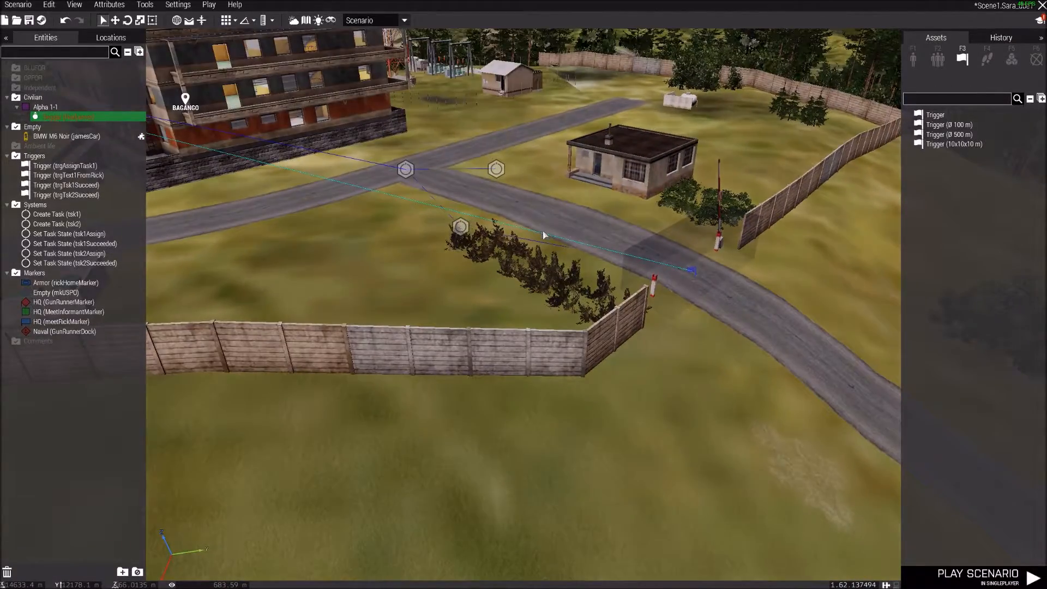
right_click_drag(510, 392, 613, 367)
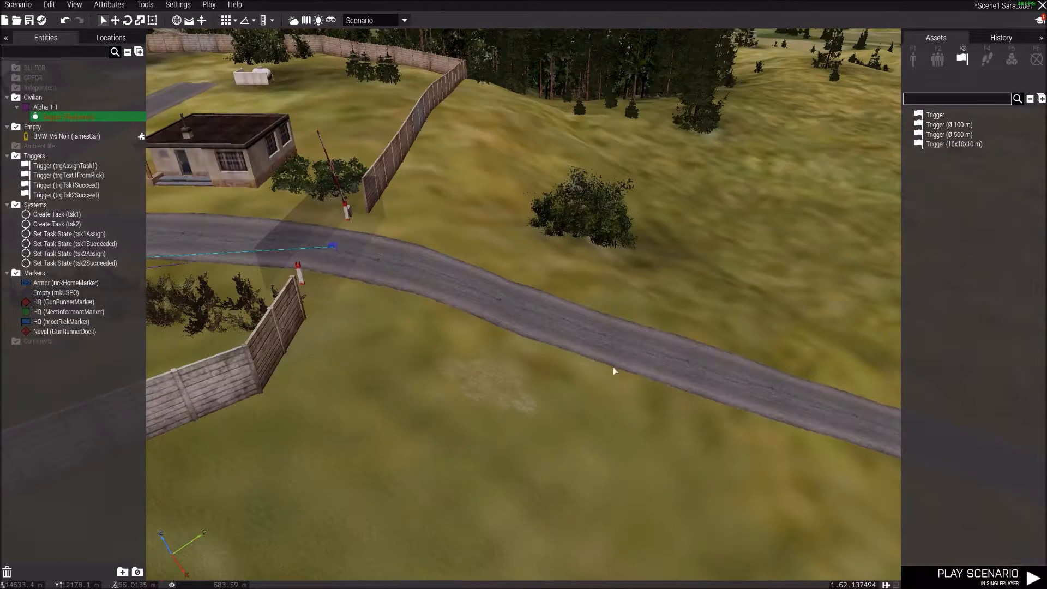
left_click(915, 58)
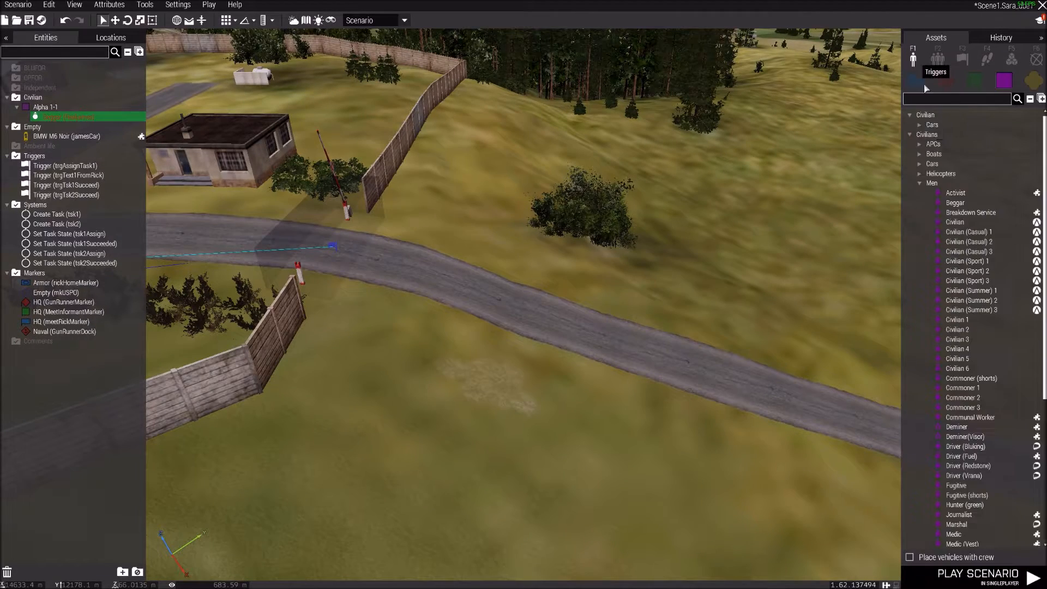
left_click(953, 252)
left_click(492, 303)
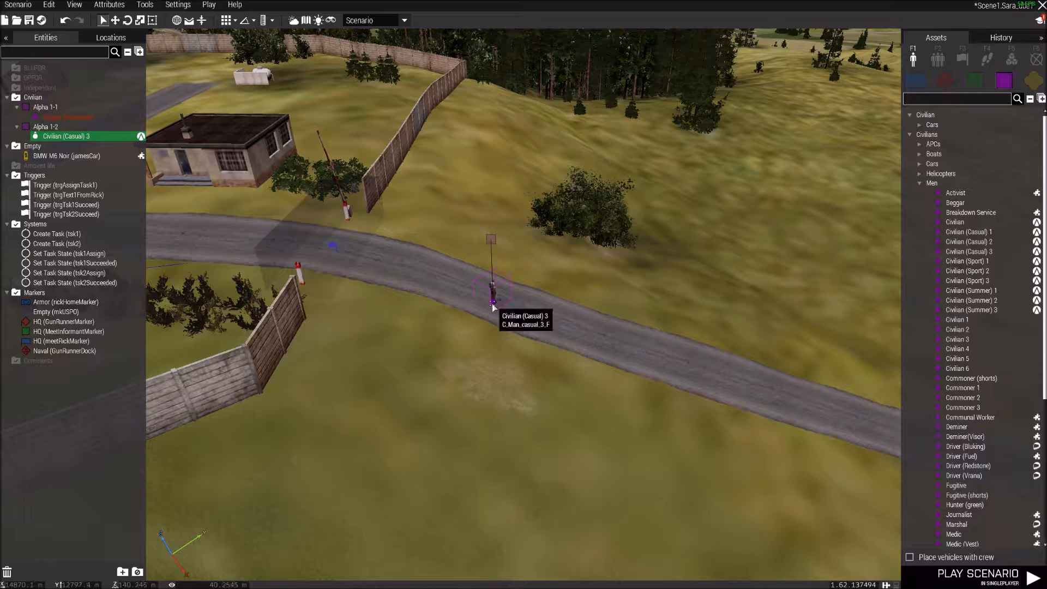
- Make the new civilian the player and give it the variable name james
double_click(493, 305)
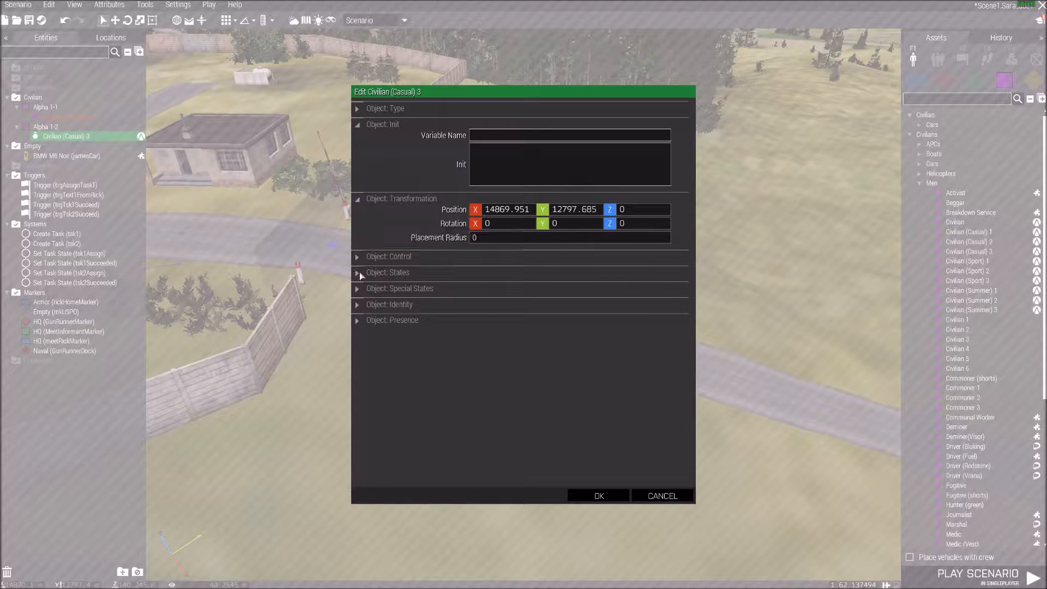
left_click(361, 257)
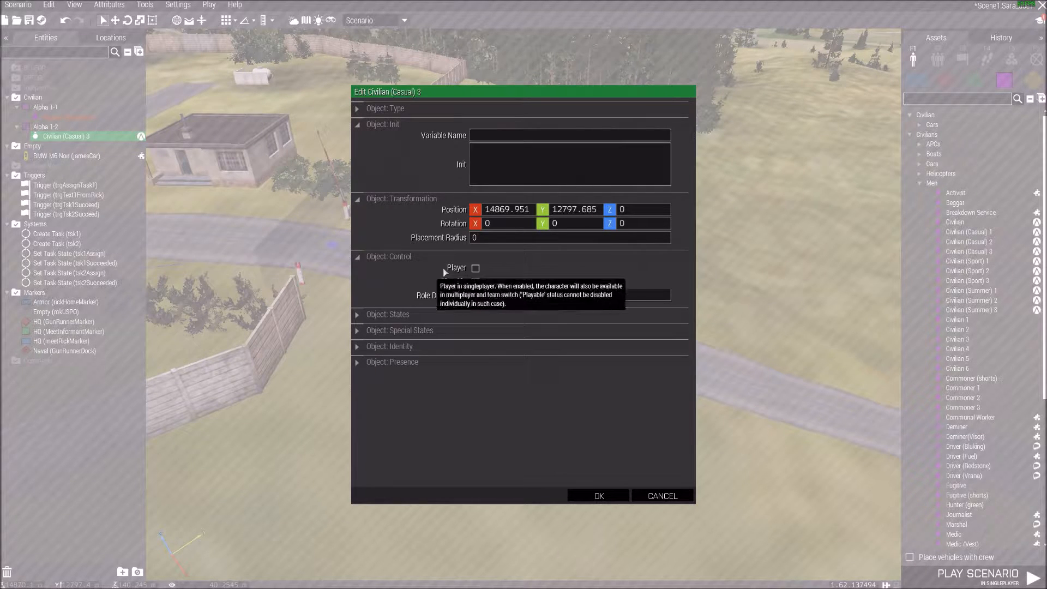
left_click(475, 268)
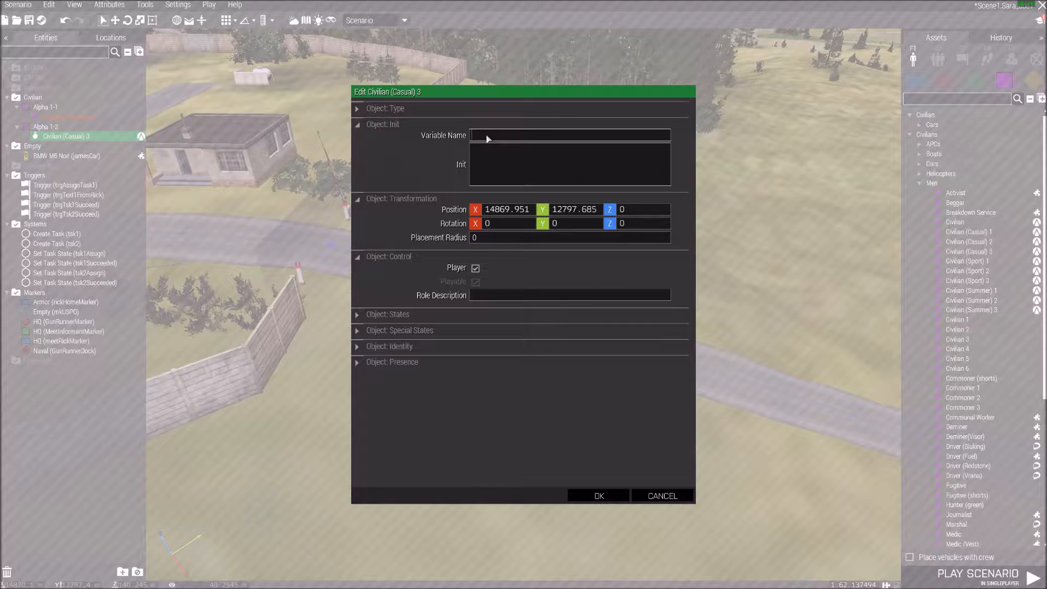
type("james")
left_click(598, 495)
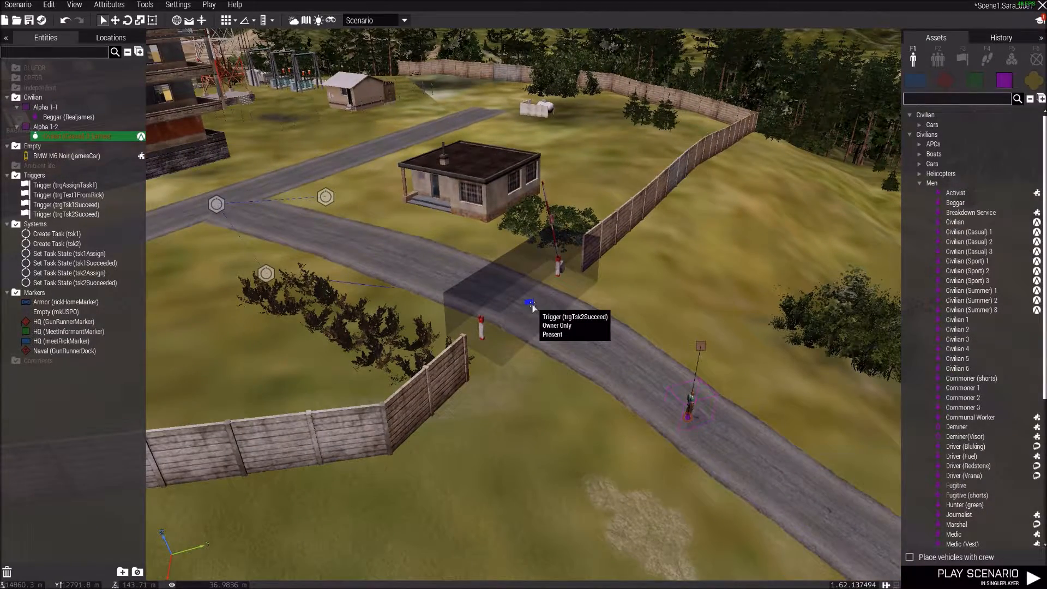
- Delete the test civilian on the road and restore the beggar's variable name to james
right_click_drag(534, 306, 608, 357)
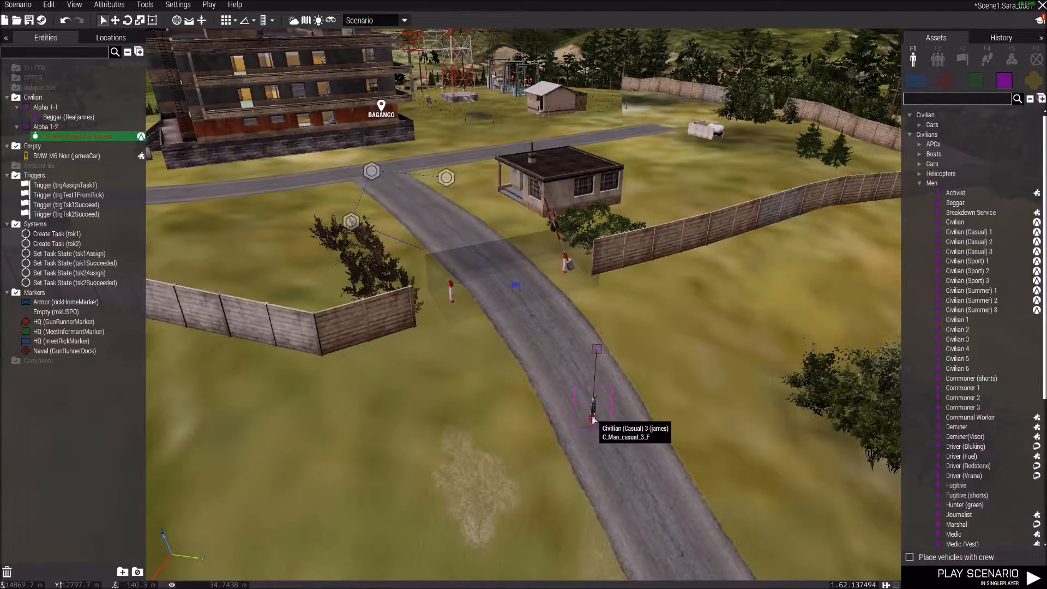
key("Delete")
double_click(87, 116)
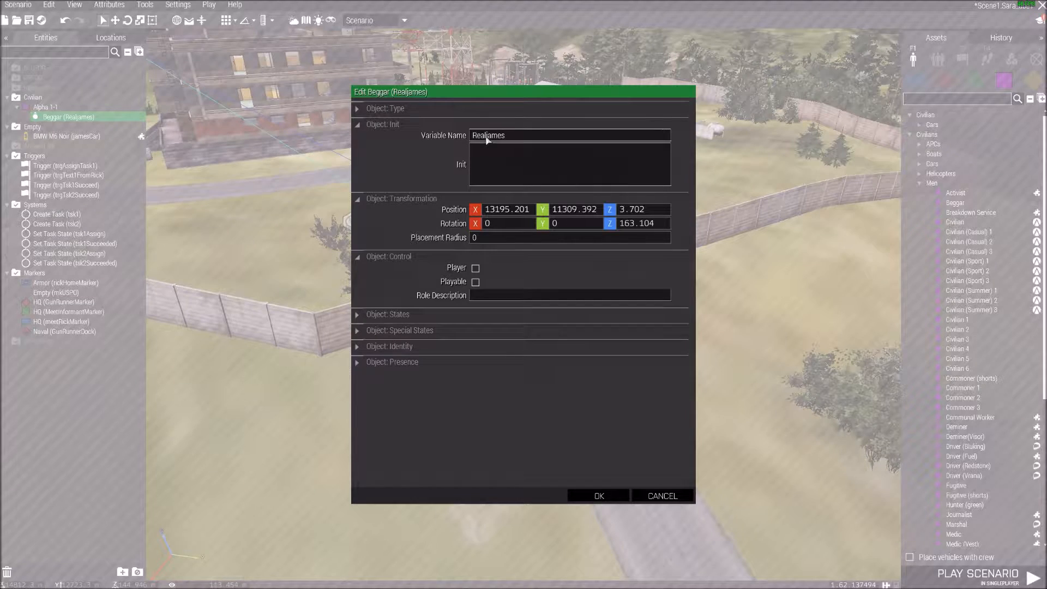
left_click_drag(485, 136, 458, 144)
key("BackSpace")
left_click(599, 495)
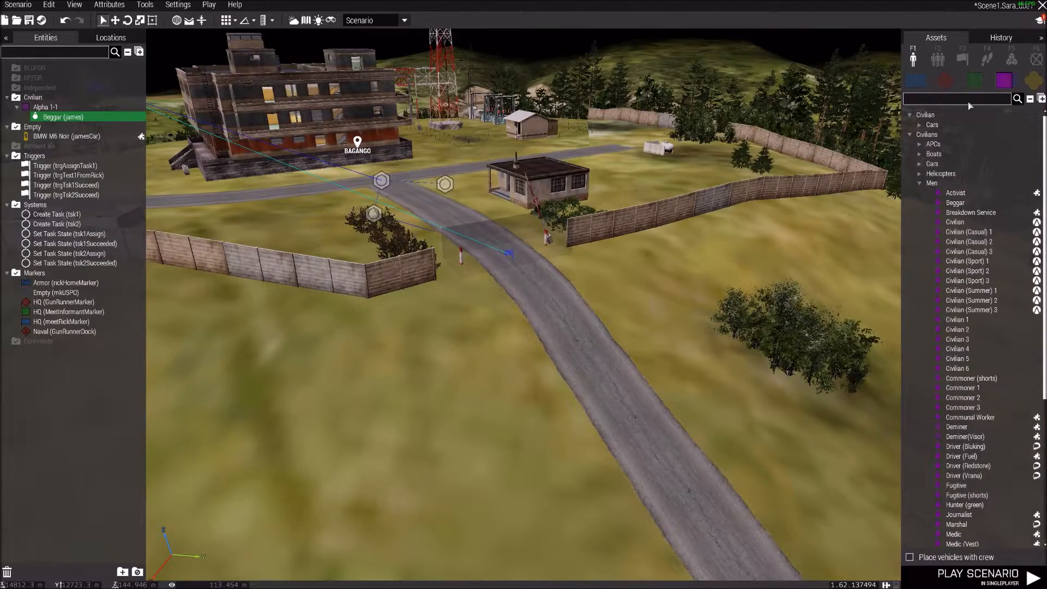
- Place an empty Agera Noir car on the road outside the headquarters gate
left_click(1013, 58)
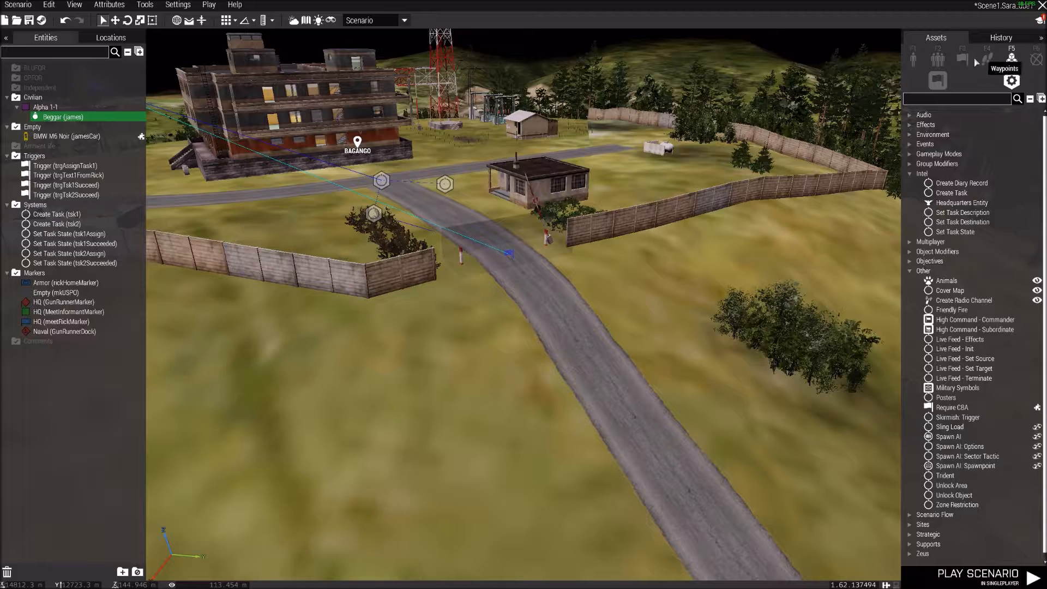
left_click(942, 60)
left_click(913, 59)
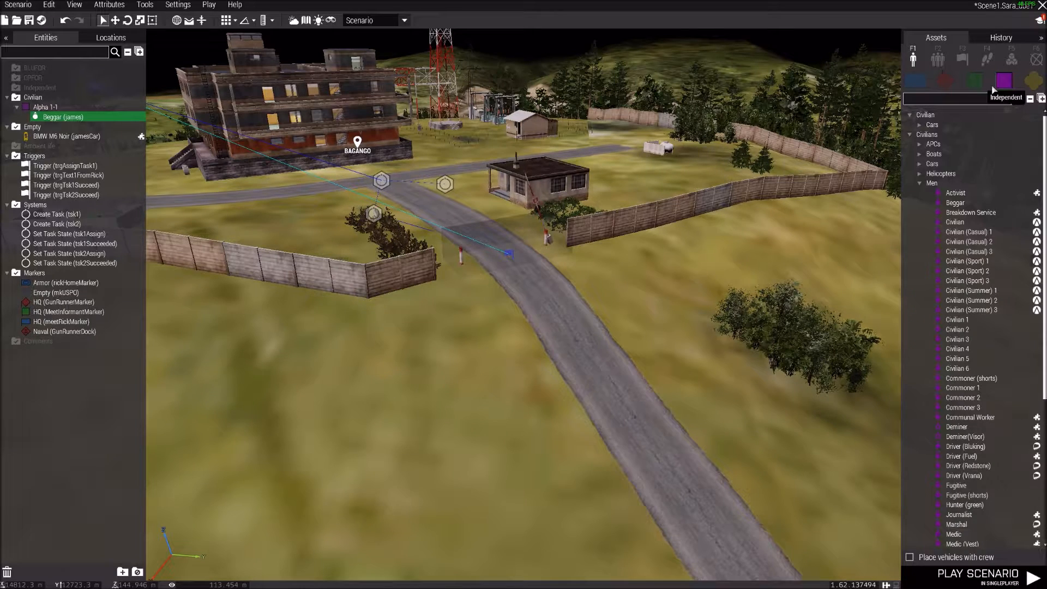
left_click(920, 165)
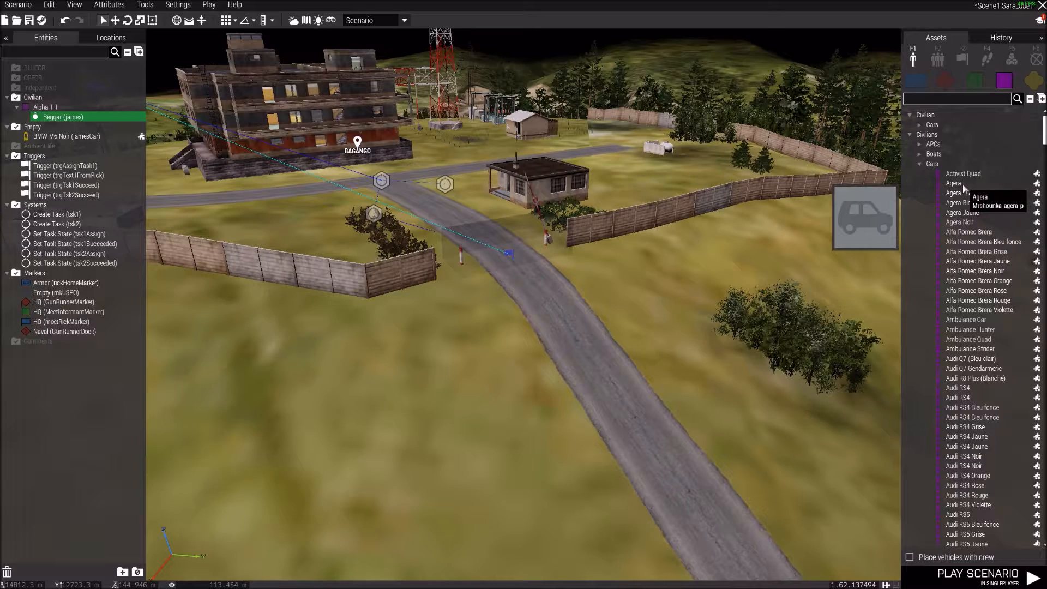
left_click(963, 213)
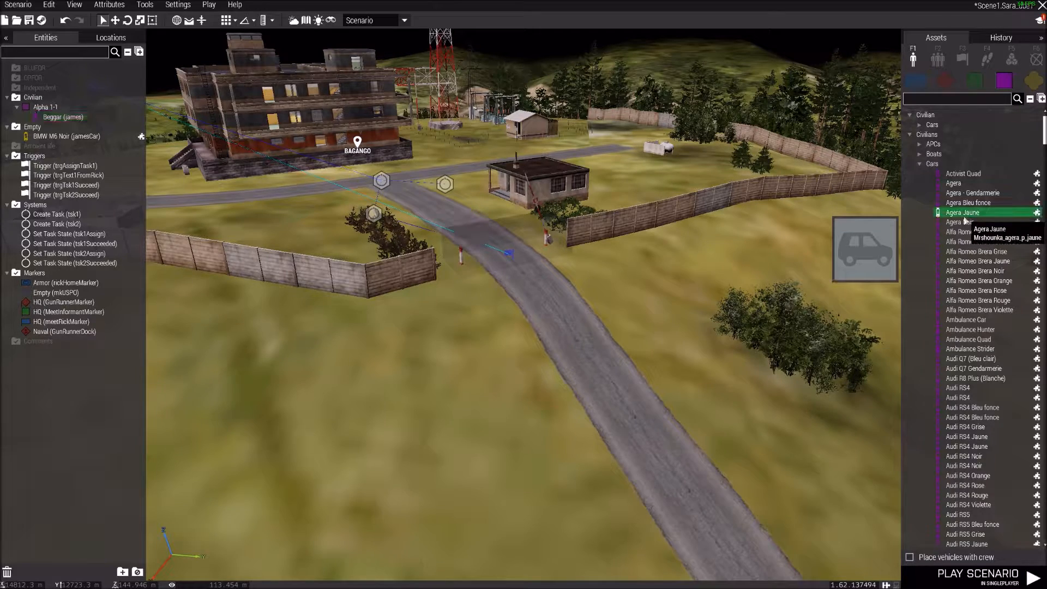
left_click_drag(964, 222, 589, 350)
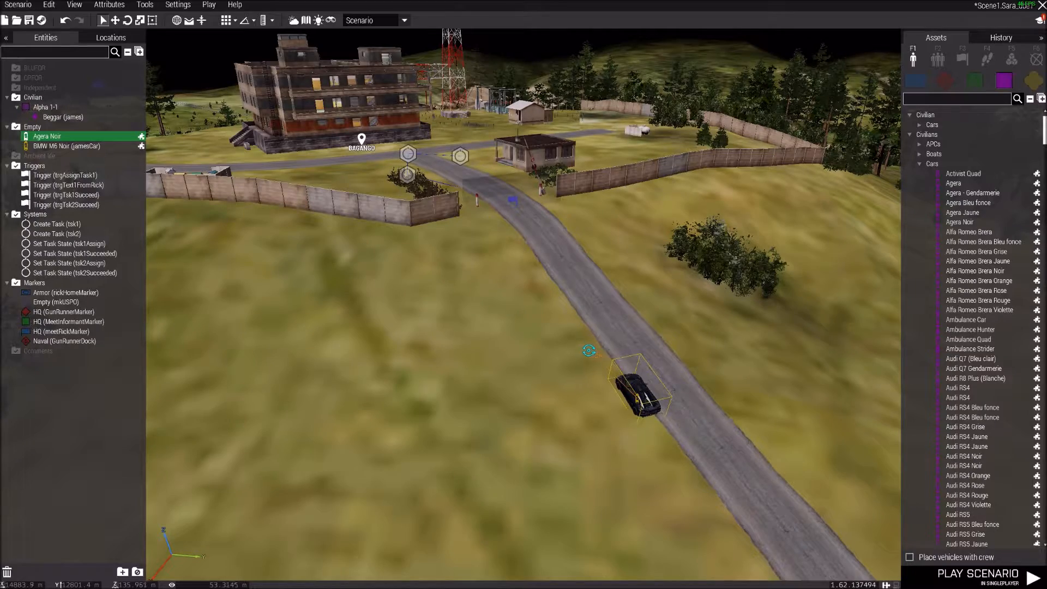
- Follow the sync lines on the map to Mercalillo and move the camera to the player's starting house
right_click_drag(729, 390, 605, 335)
key("m")
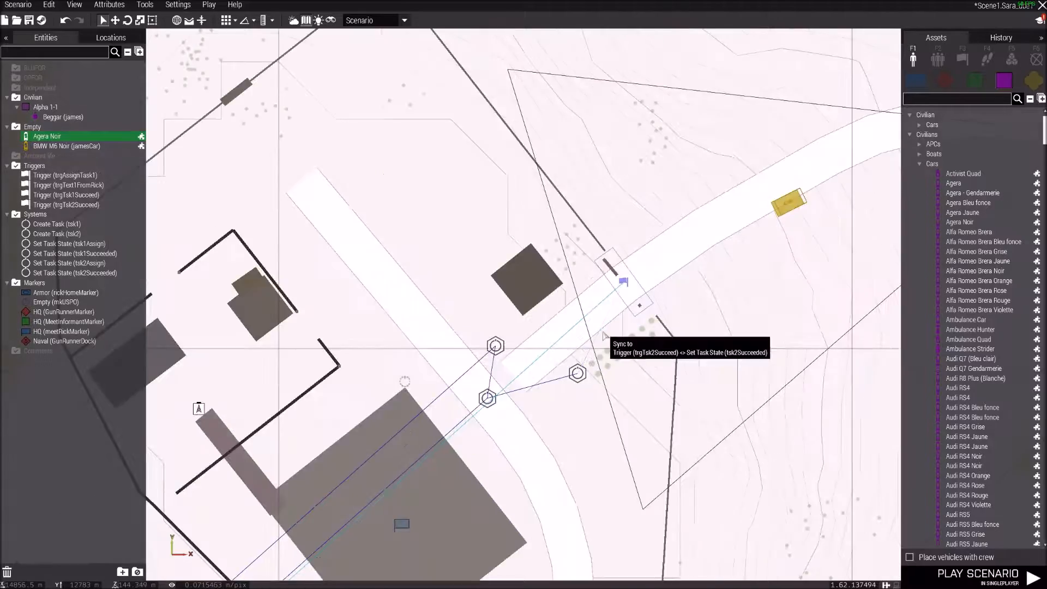
scroll(604, 335, "down", 5)
scroll(312, 512, "up", 4)
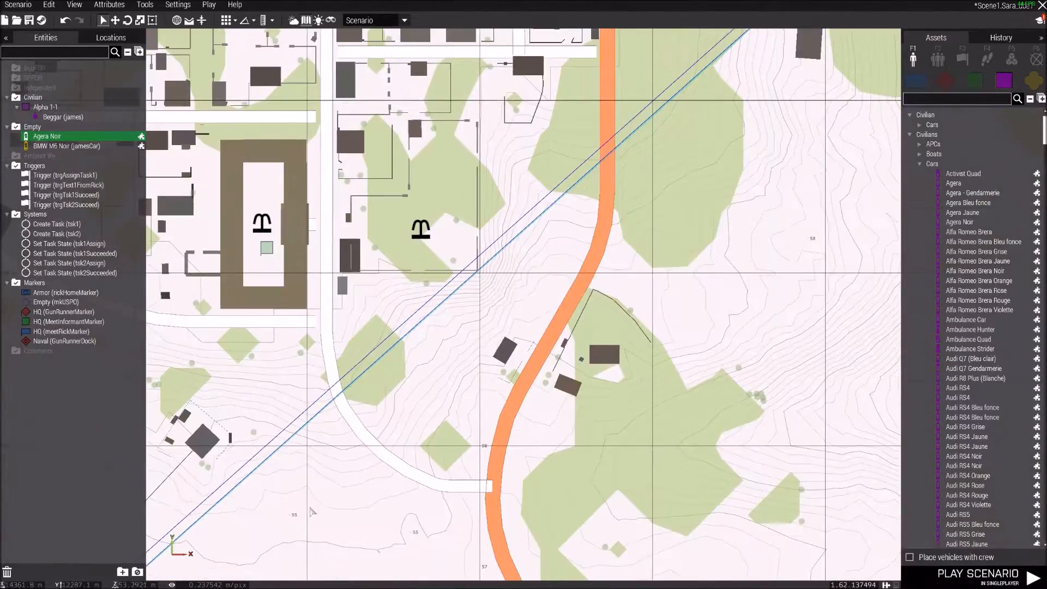
right_click_drag(312, 511, 552, 268)
scroll(406, 399, "down", 3)
right_click_drag(406, 402, 680, 54)
right_click_drag(414, 420, 690, 111)
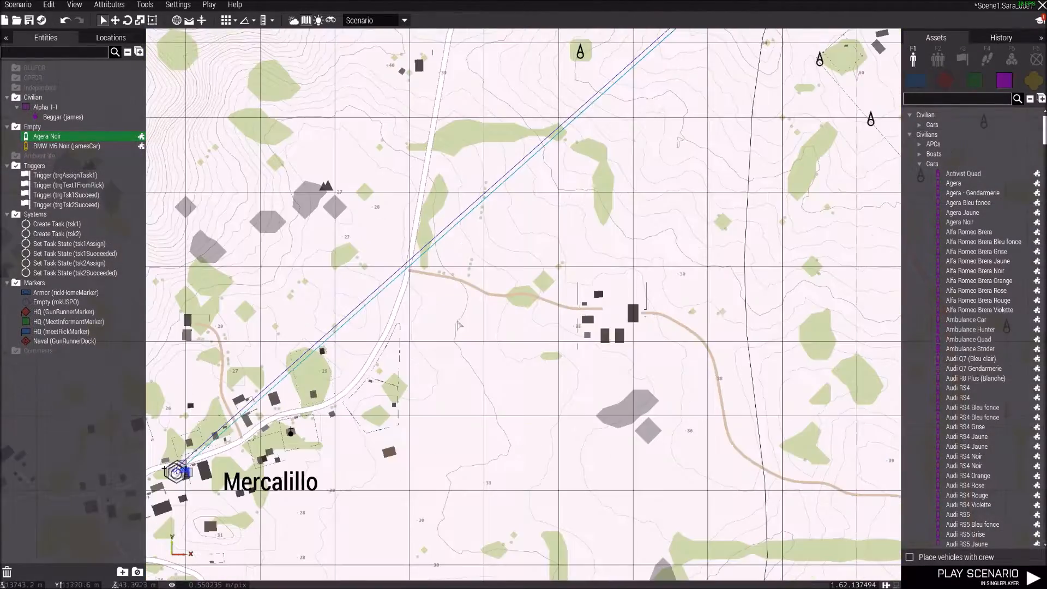
right_click_drag(470, 393, 705, 293)
scroll(419, 371, "up", 5)
right_click(416, 389)
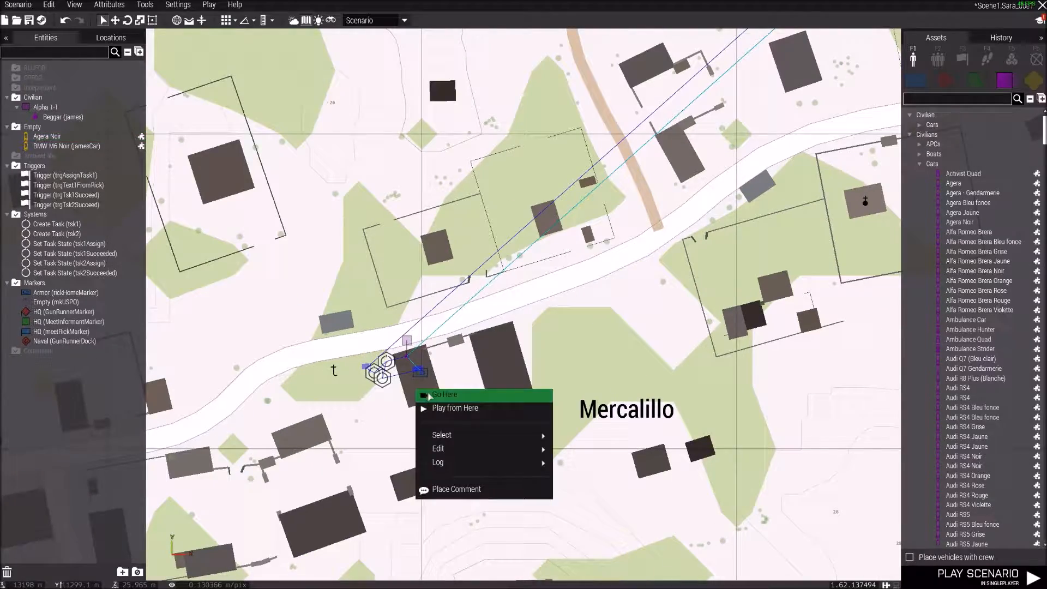
left_click(429, 394)
key("a")
right_click_drag(449, 375, 466, 377)
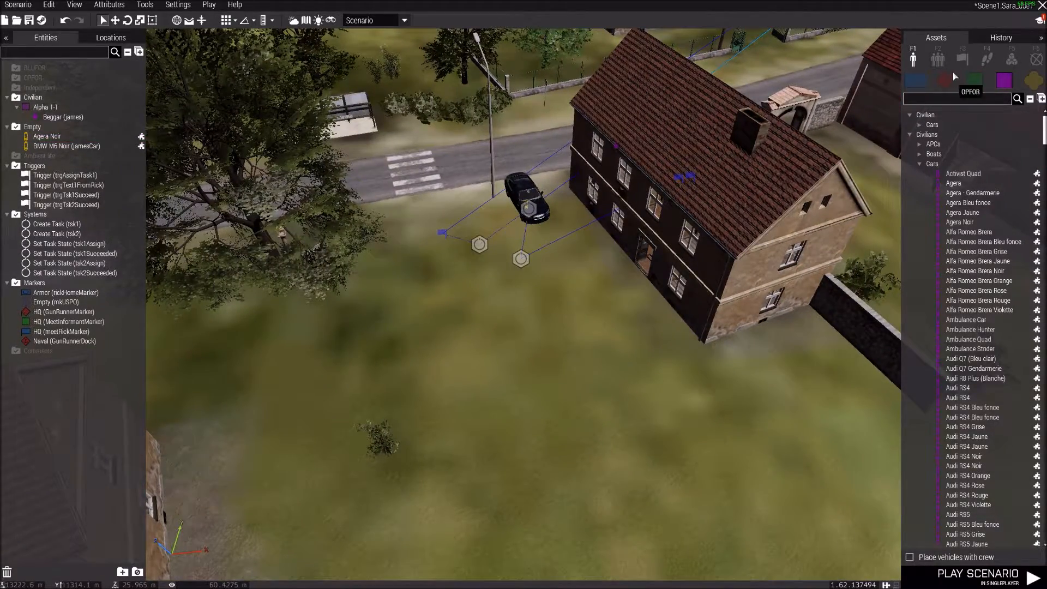
- Place an empty NATO AH-9 Pawnee helicopter on the open grass near the starting house and adjust its heading
left_click(987, 58)
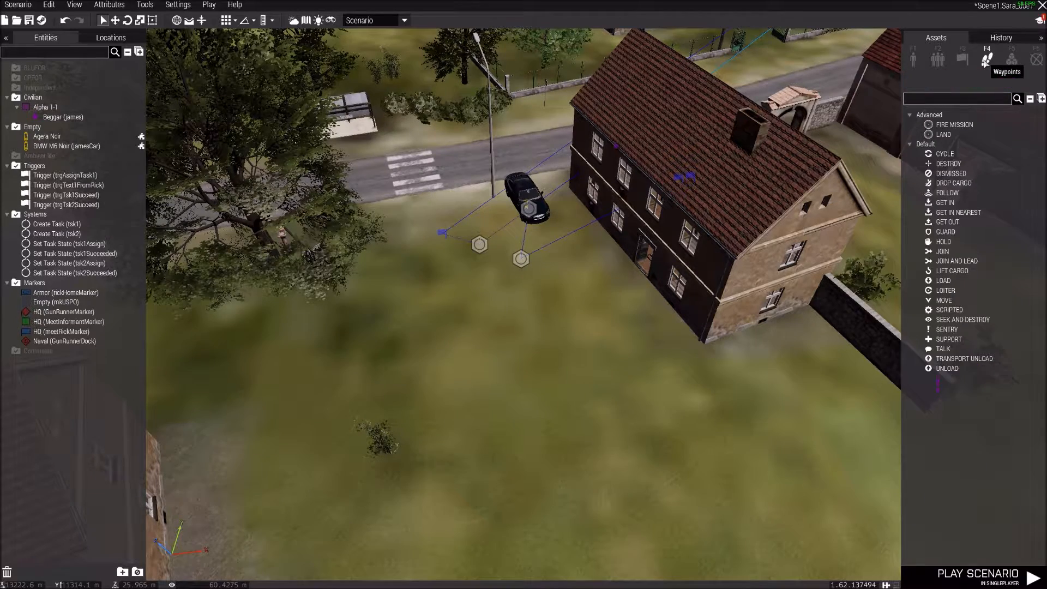
left_click(915, 62)
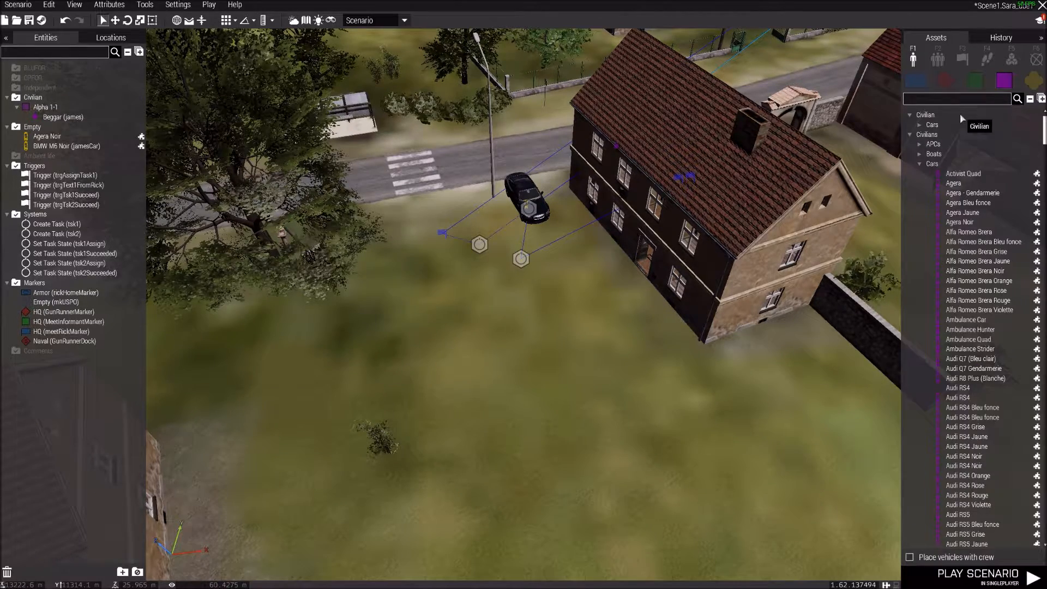
left_click(915, 80)
left_click(920, 242)
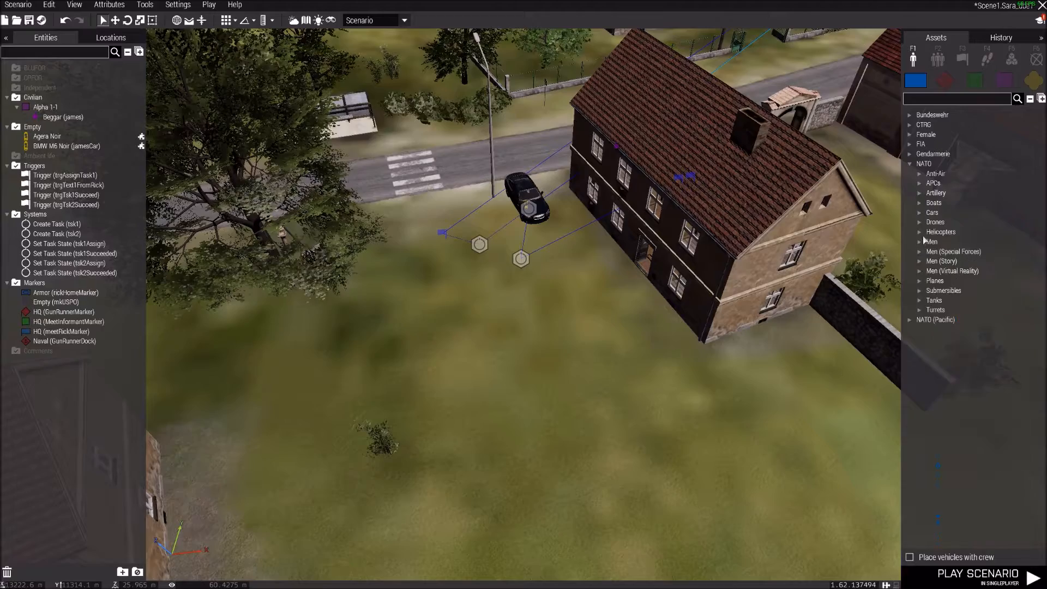
left_click(920, 232)
left_click(949, 242)
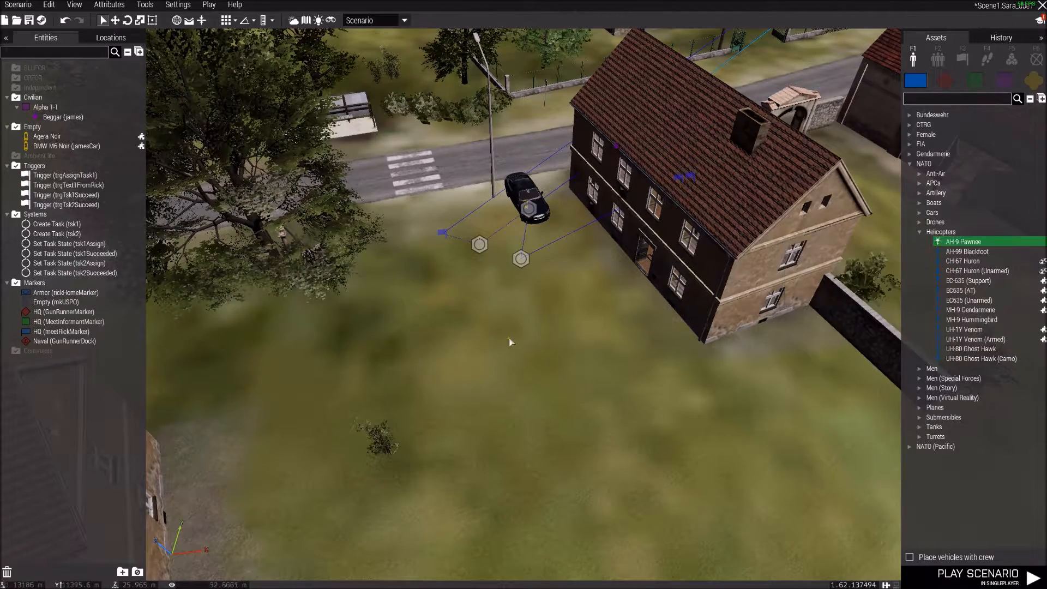
left_click(491, 366)
right_click_drag(490, 366, 491, 401)
left_click_drag(480, 349, 500, 297, "shift")
key("w")
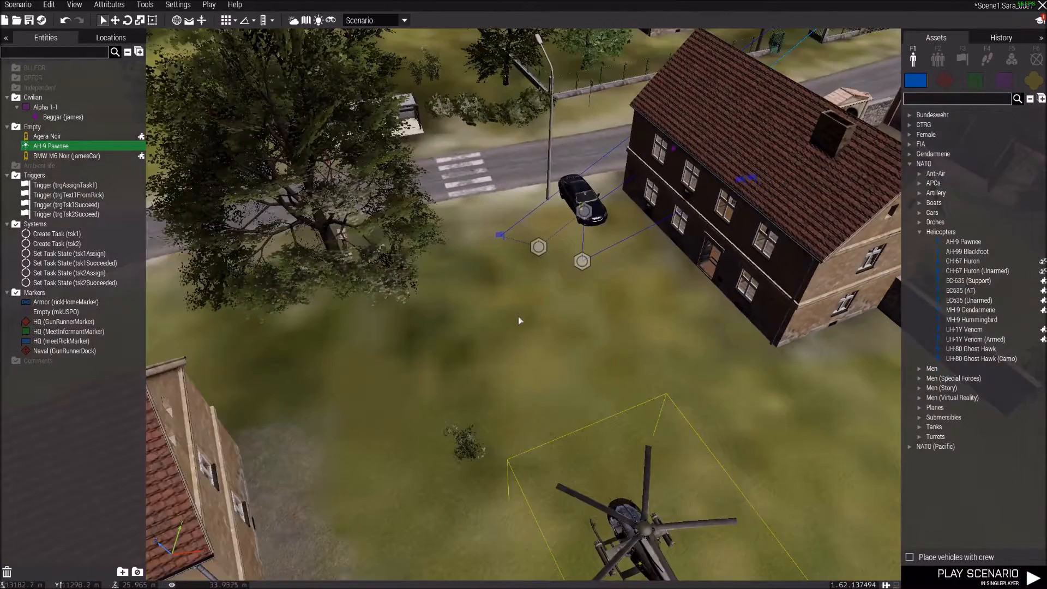
- Preview the scenario and return to the editor
right_click_drag(518, 316, 547, 328)
key("a")
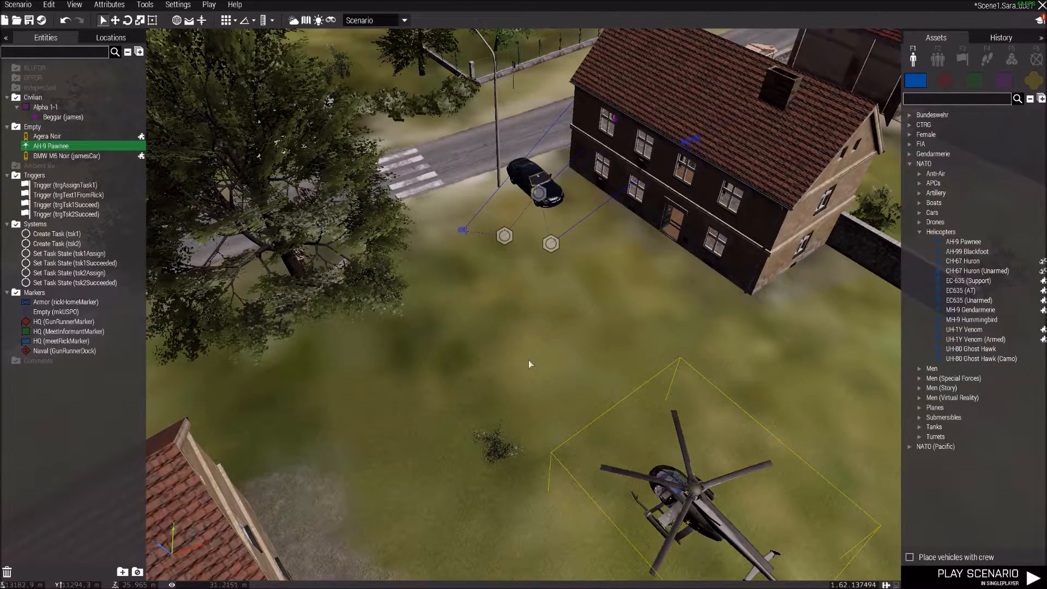
right_click_drag(528, 361, 579, 299)
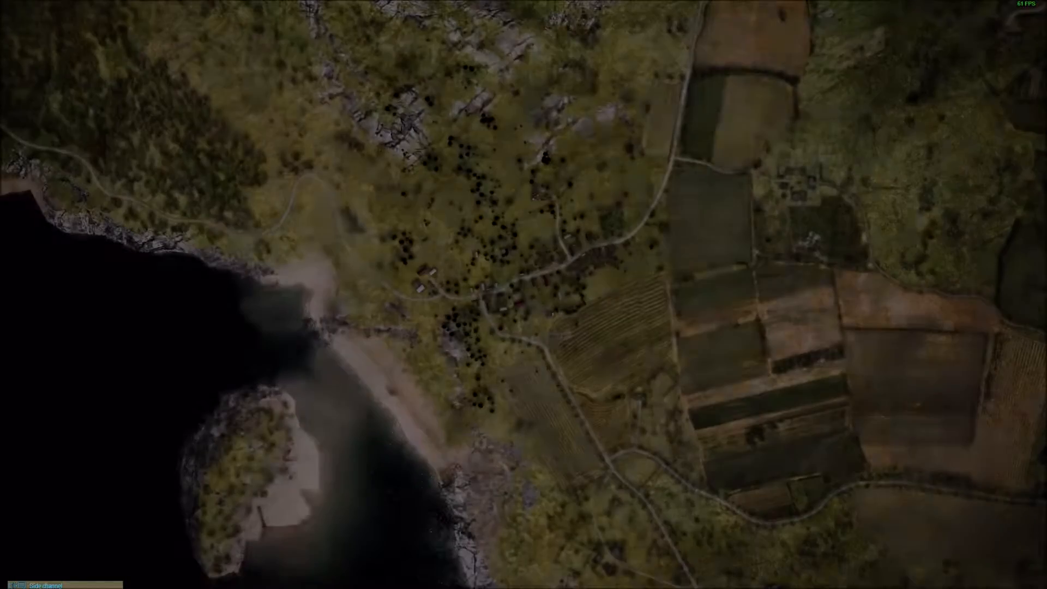
key("Escape")
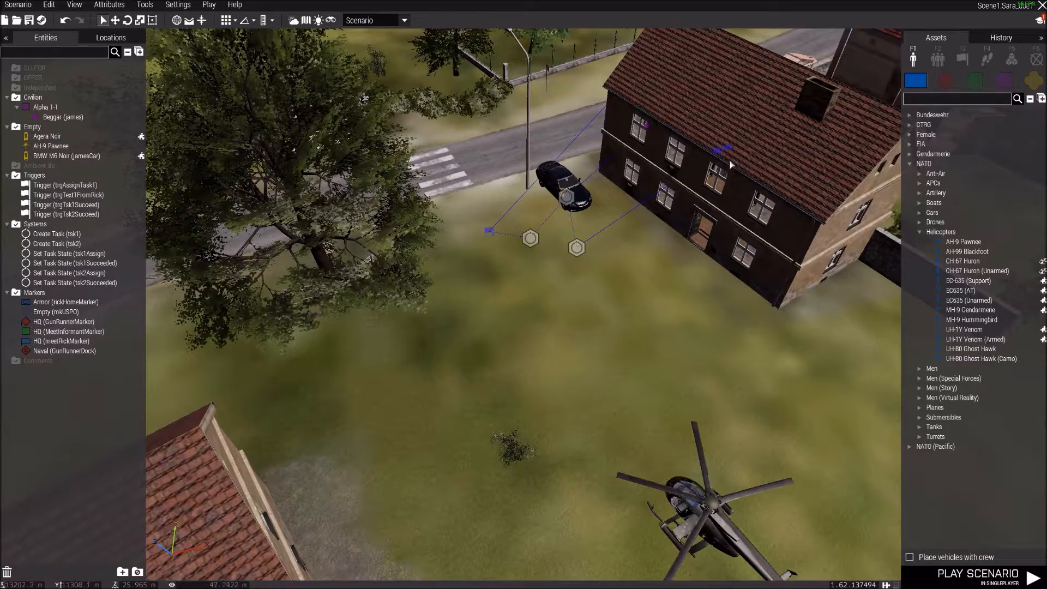
- Enable the Player option on the beggar james and start the scenario preview
double_click(57, 117)
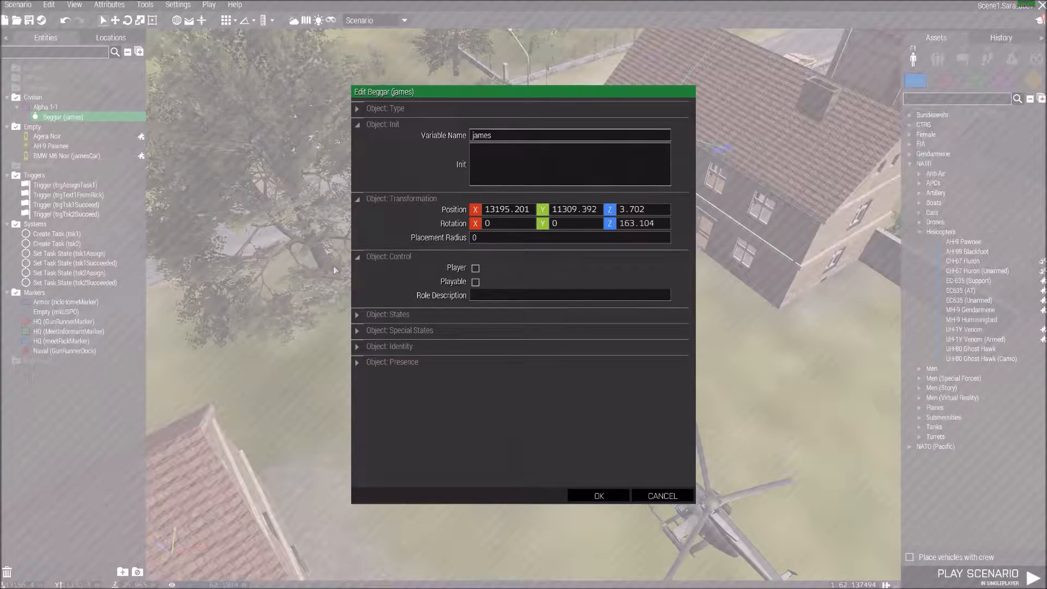
left_click(475, 268)
left_click(602, 494)
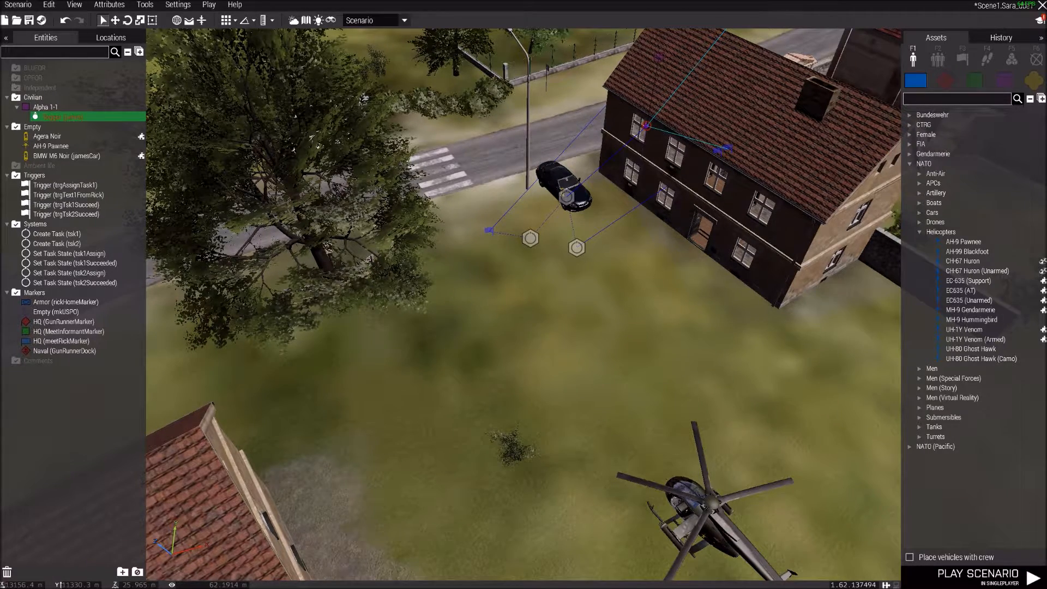
key("Return")
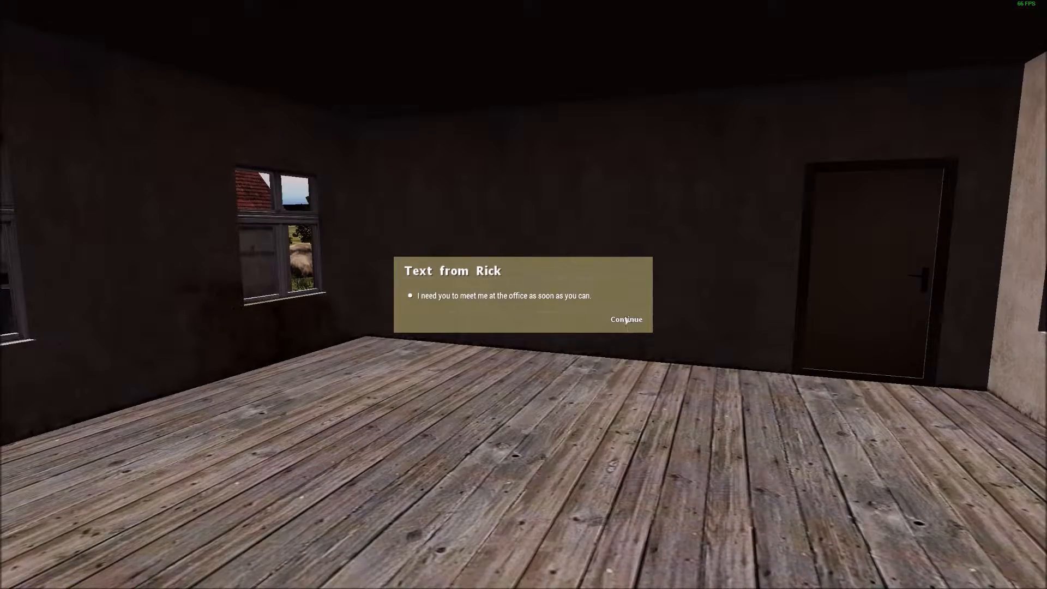
- Dismiss the text message from Rick and walk out of the house to the parked BMW M6 Noir
left_click(625, 320)
key("w")
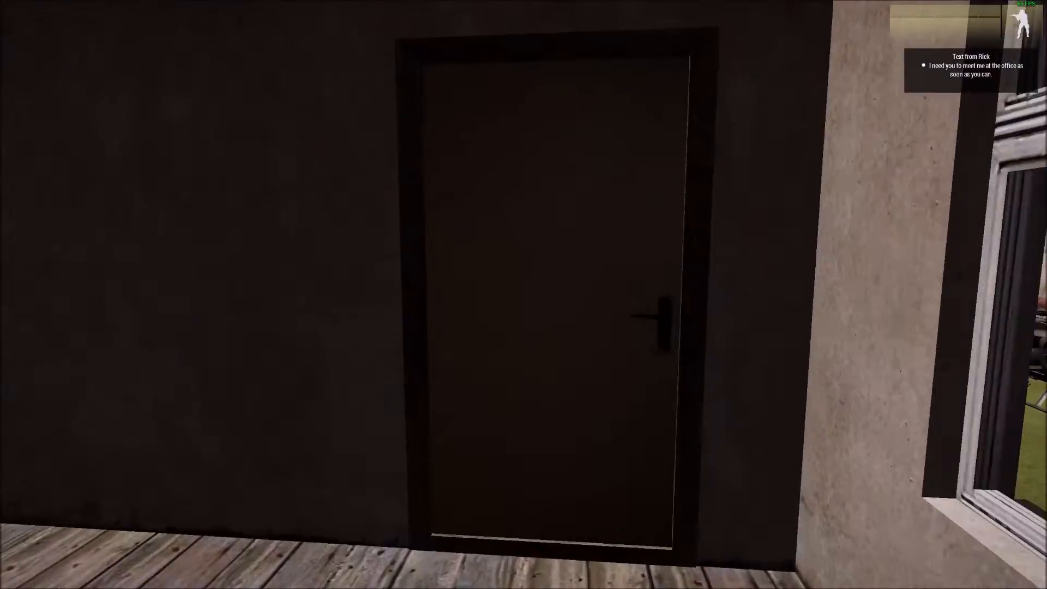
key("space")
key("s")
key("w")
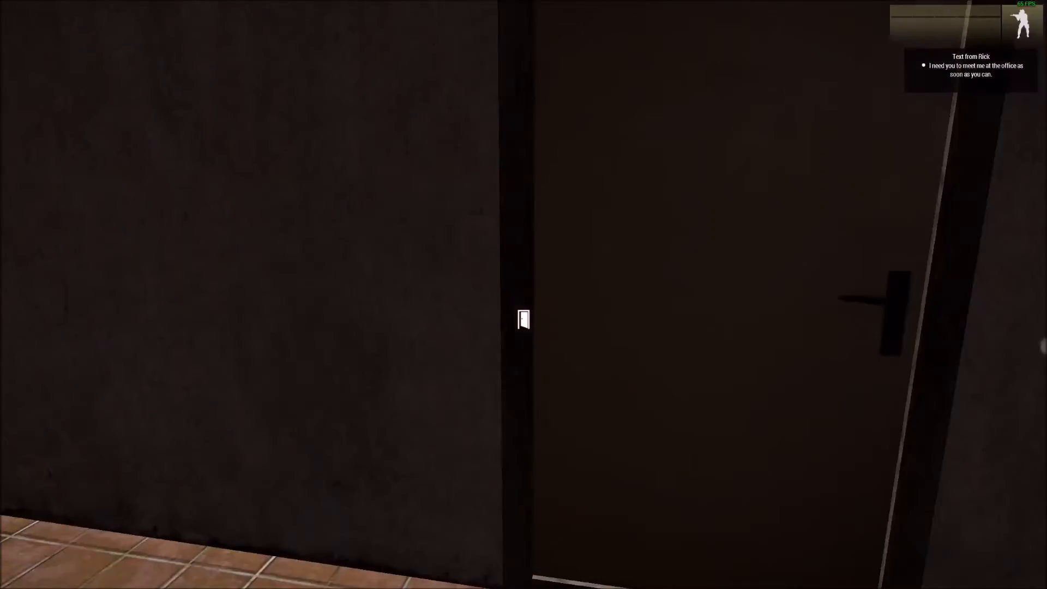
key("w")
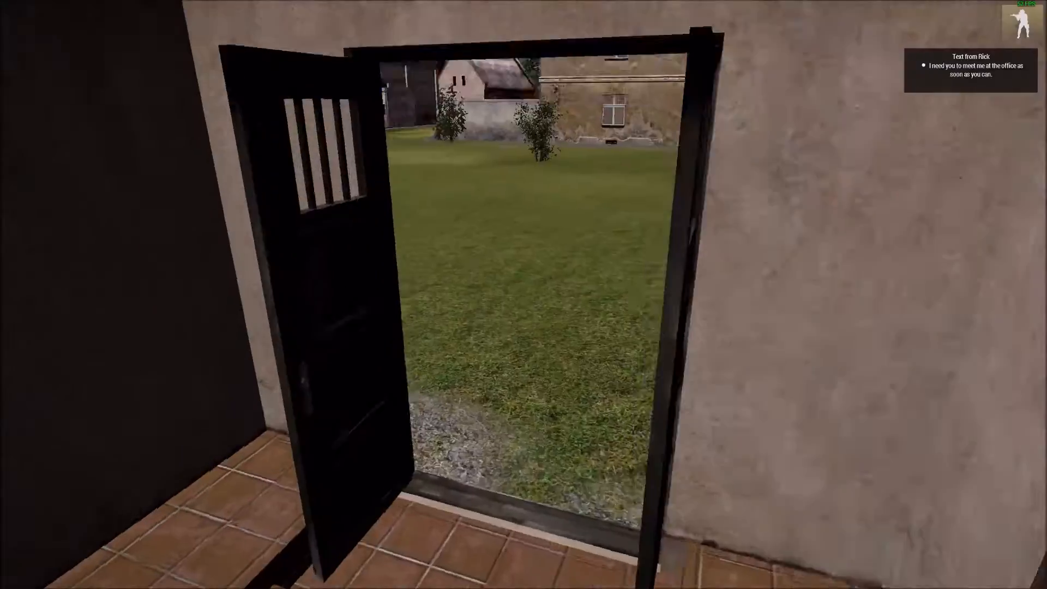
key("w")
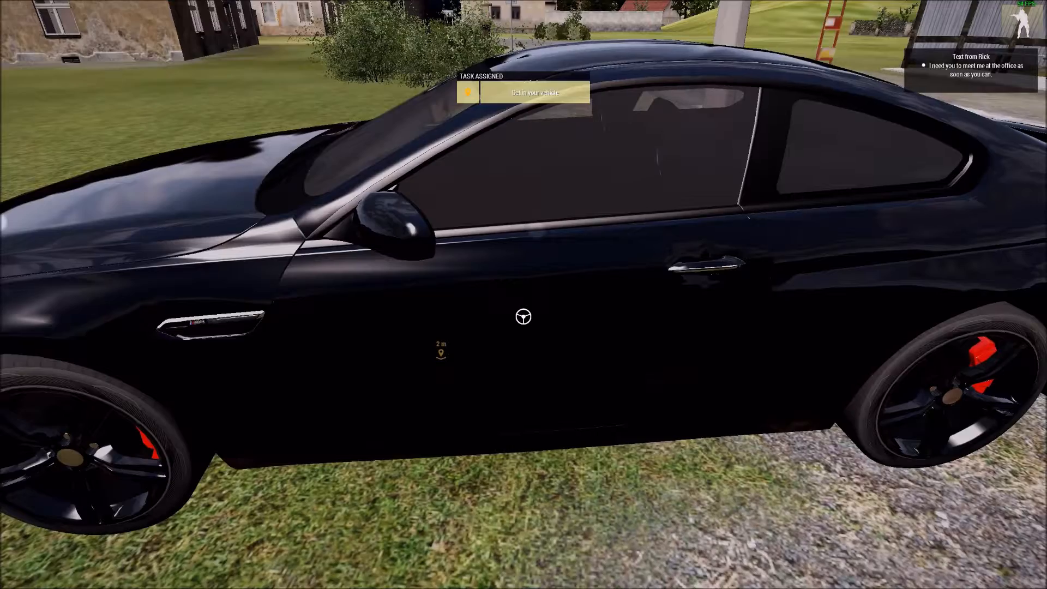
- Get into the BMW as driver to trigger the first task's completion, get out again and walk to the road
key("space")
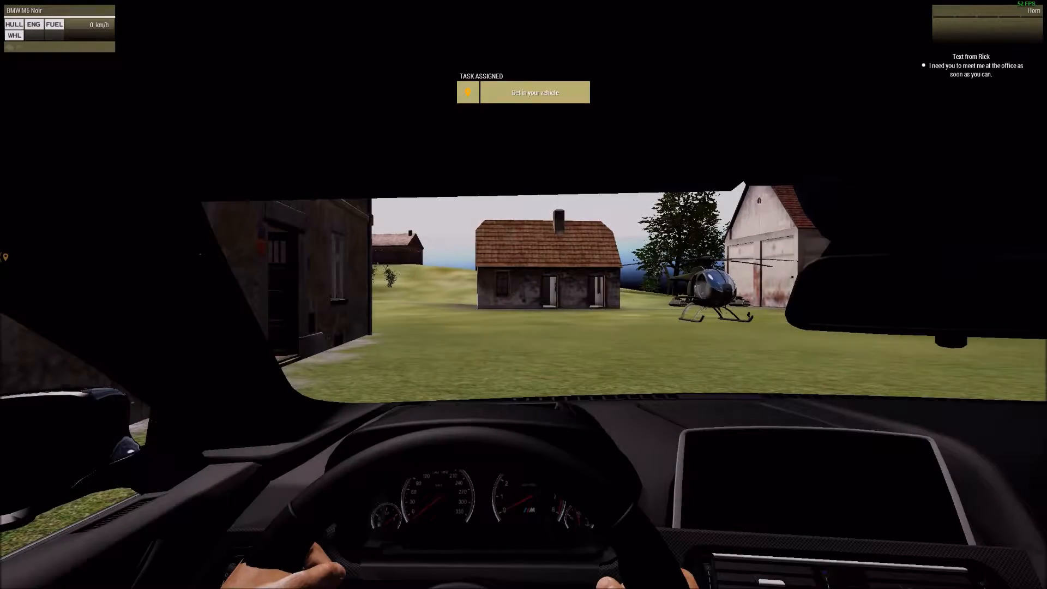
scroll(524, 295, "down", 1)
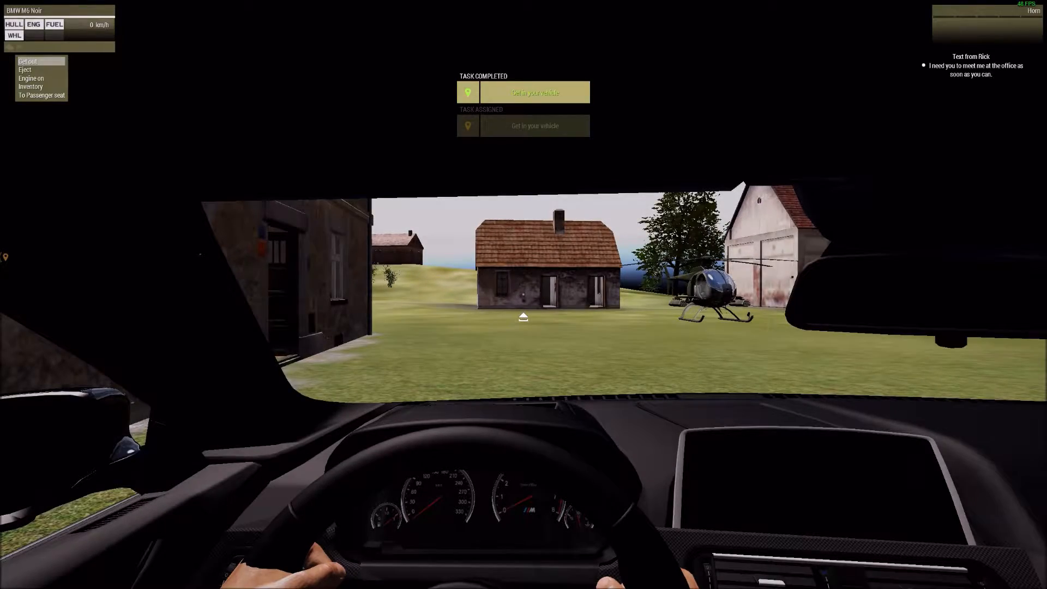
key("space")
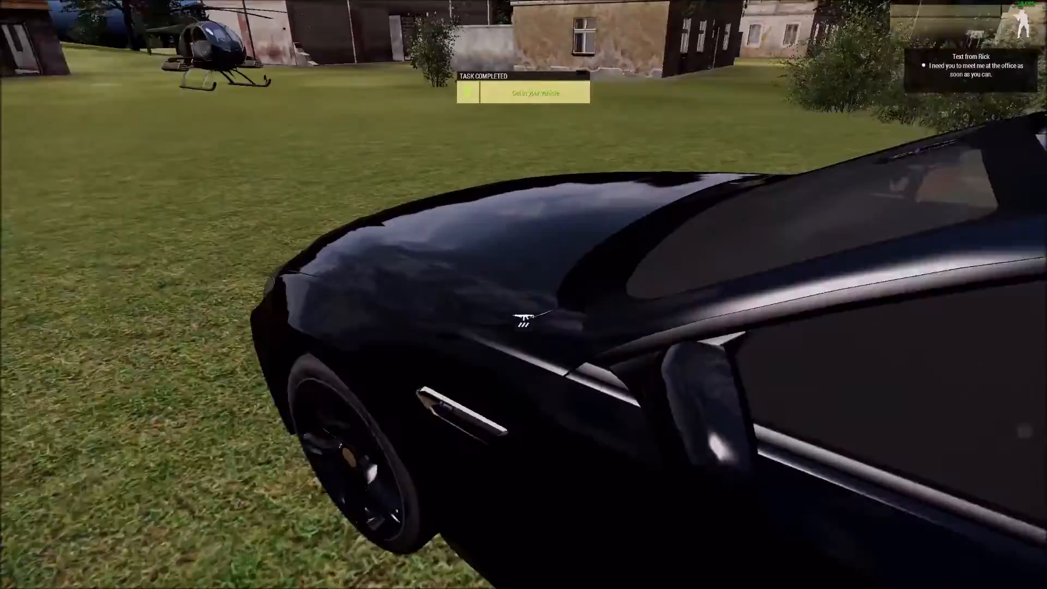
key("w")
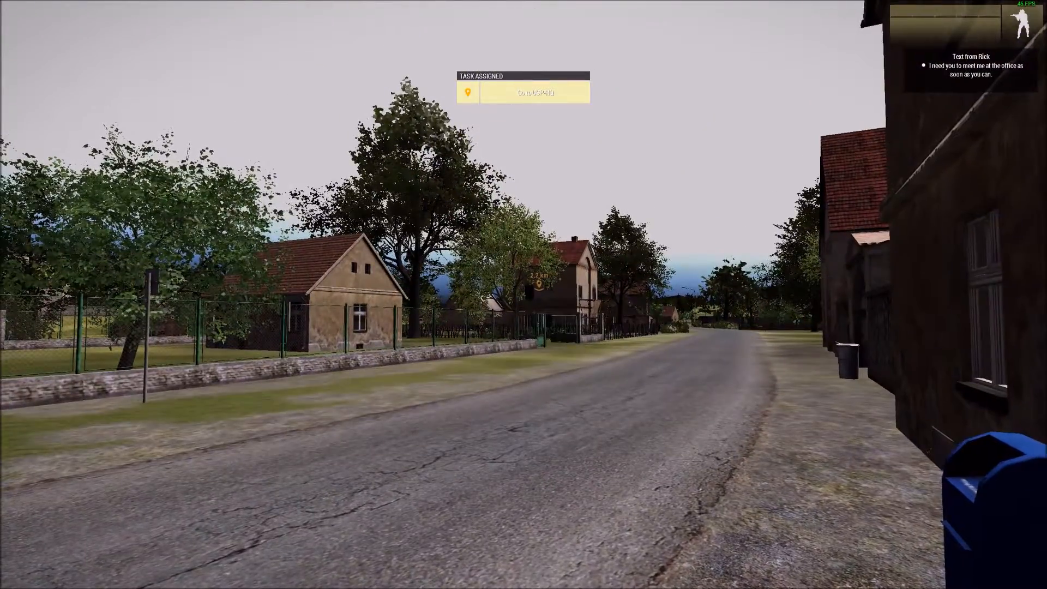
- Review the Go to USP-HQ and Get in your vehicle tasks and the headquarters location on the map, and end the preview
key("m")
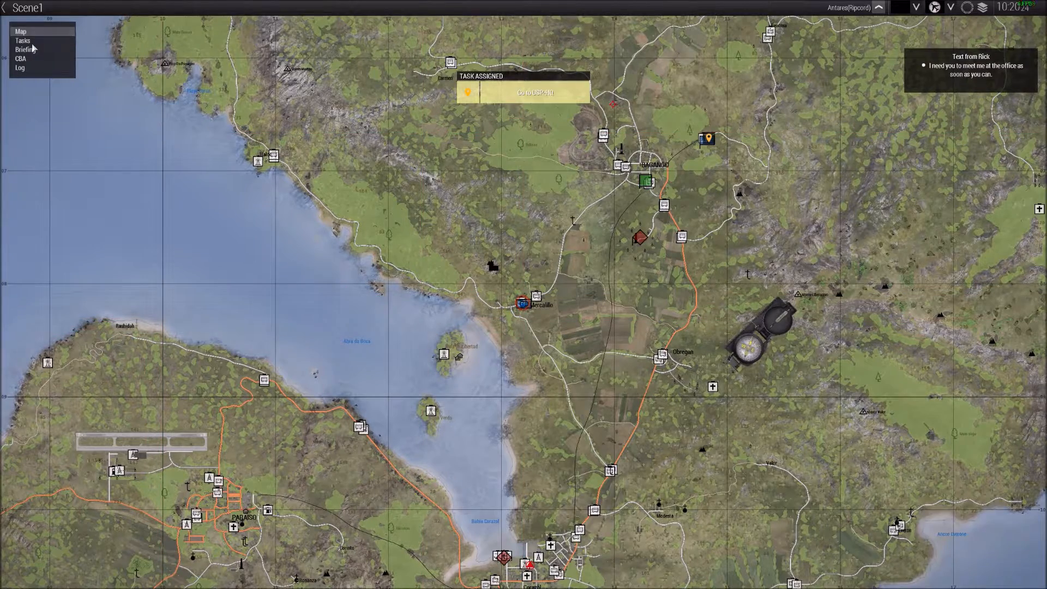
left_click(22, 41)
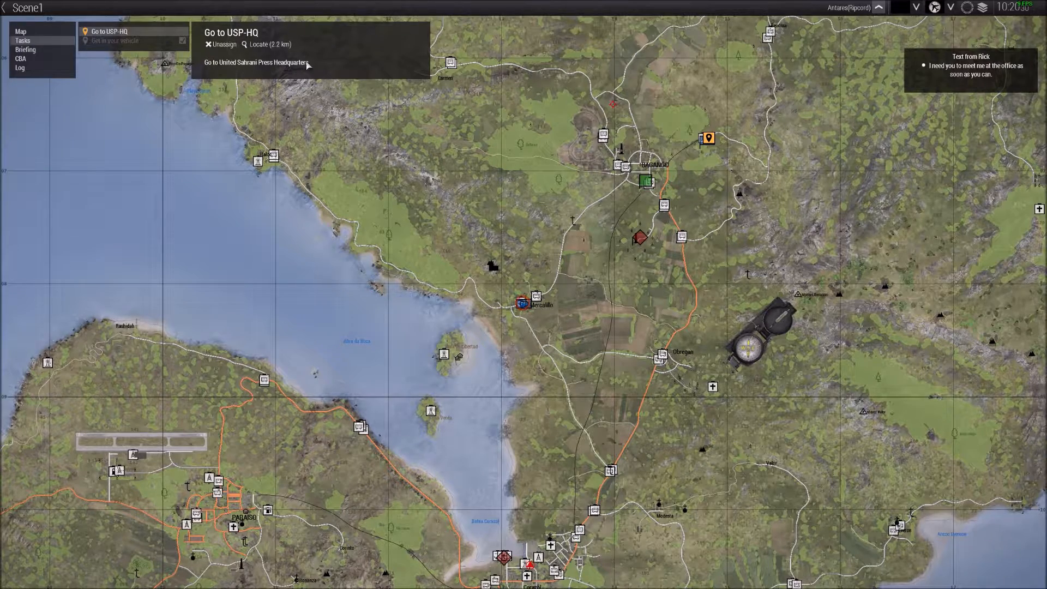
right_click_drag(728, 114, 633, 224)
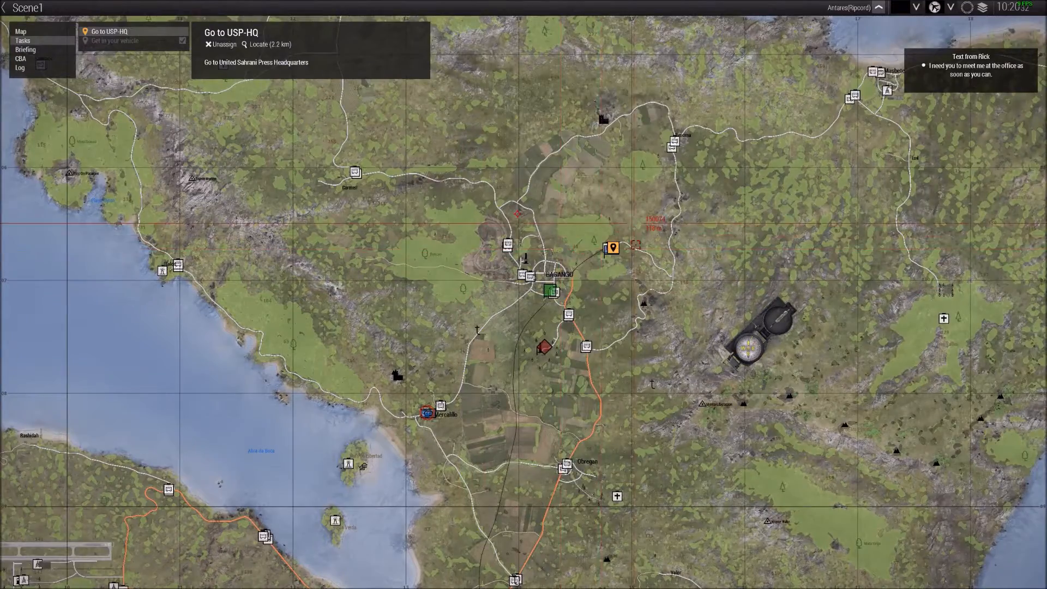
scroll(636, 245, "up", 10)
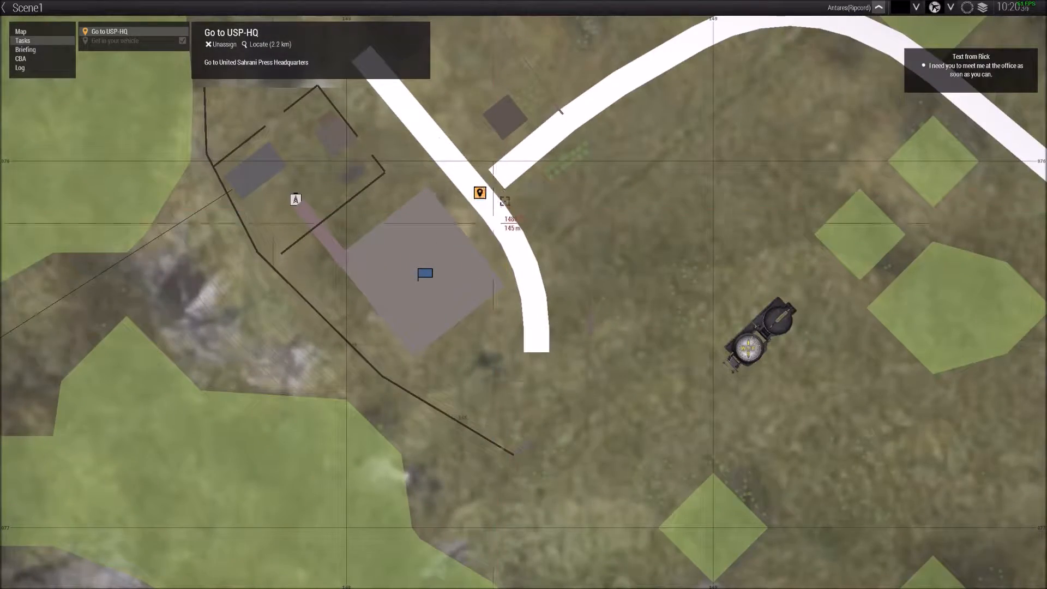
scroll(504, 201, "down", 10)
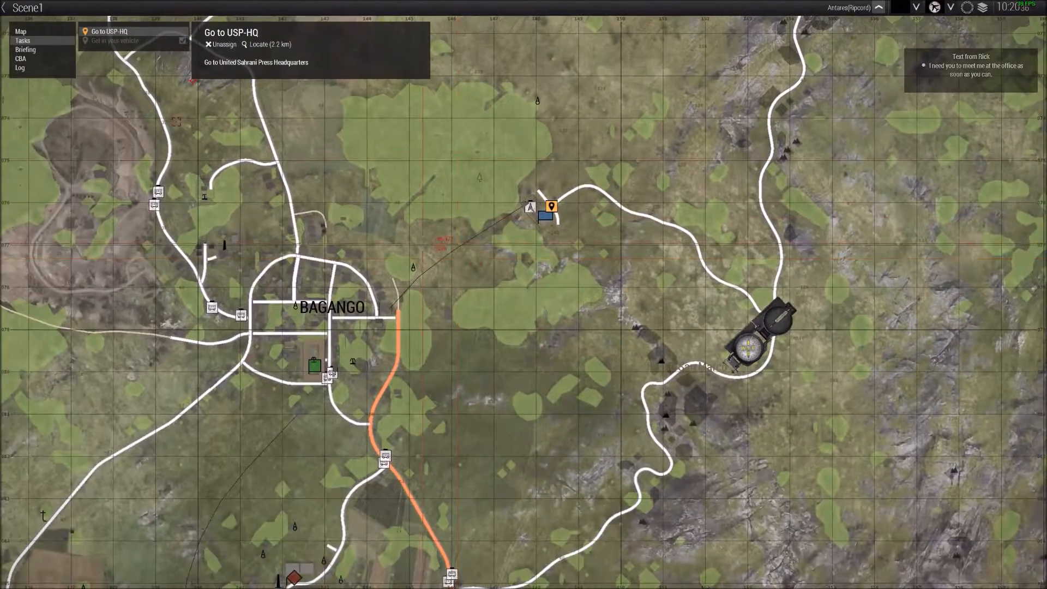
left_click(108, 40)
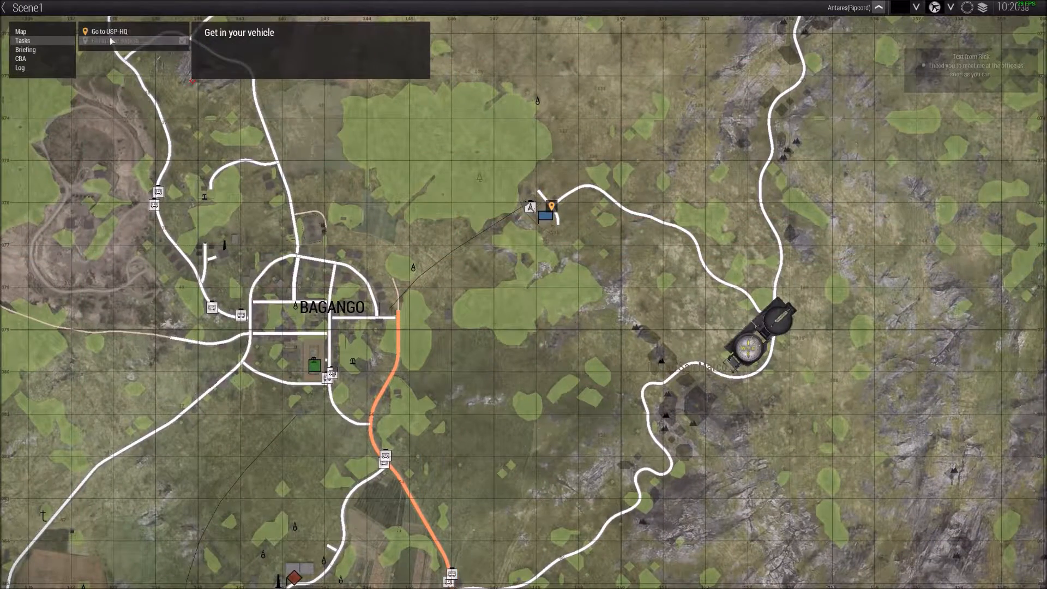
left_click(113, 34)
key("m")
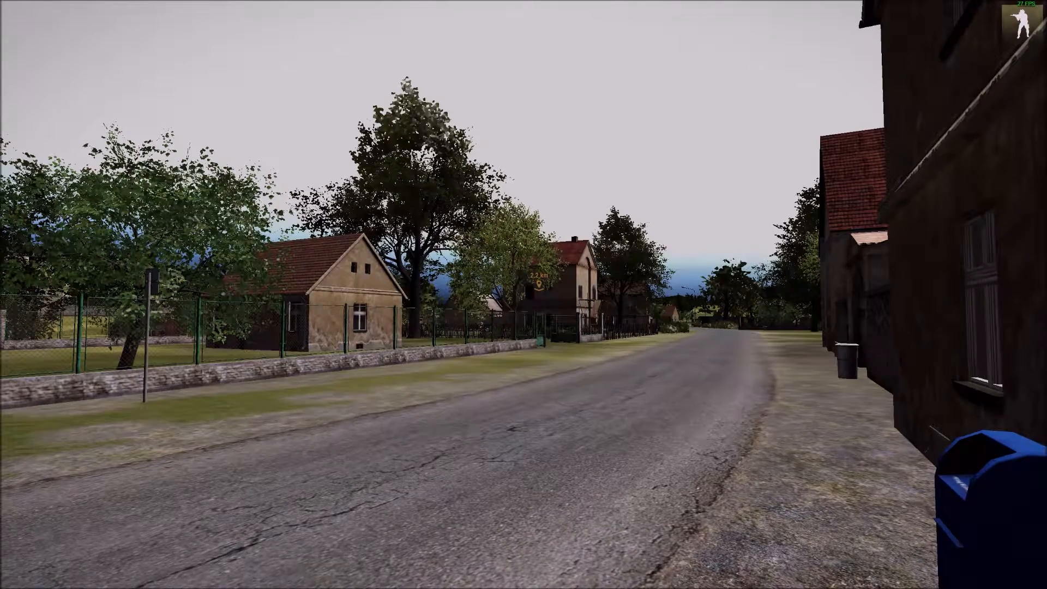
key("Escape")
left_click(52, 552)
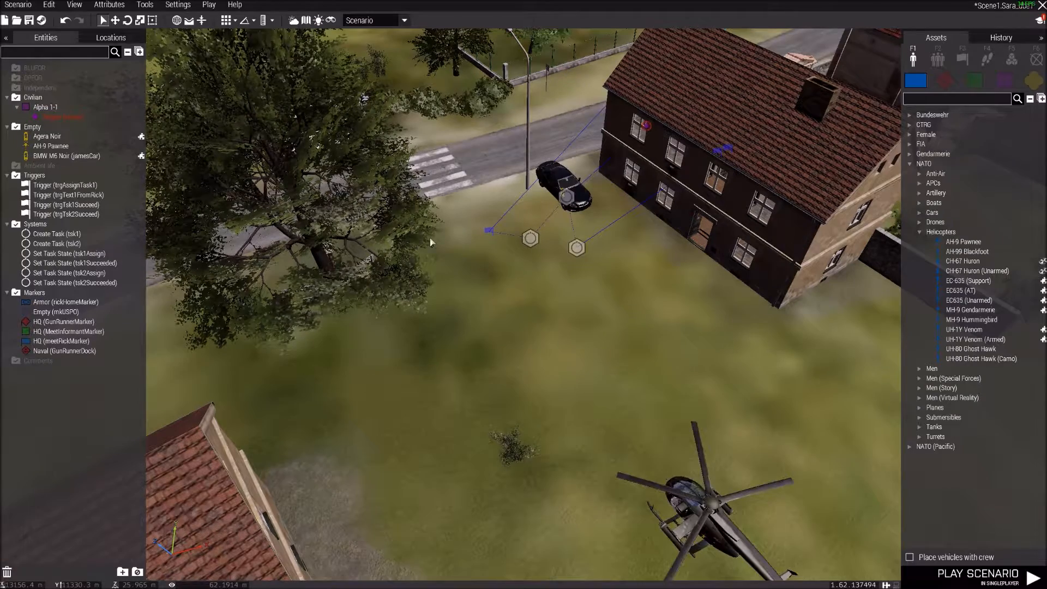
key("m")
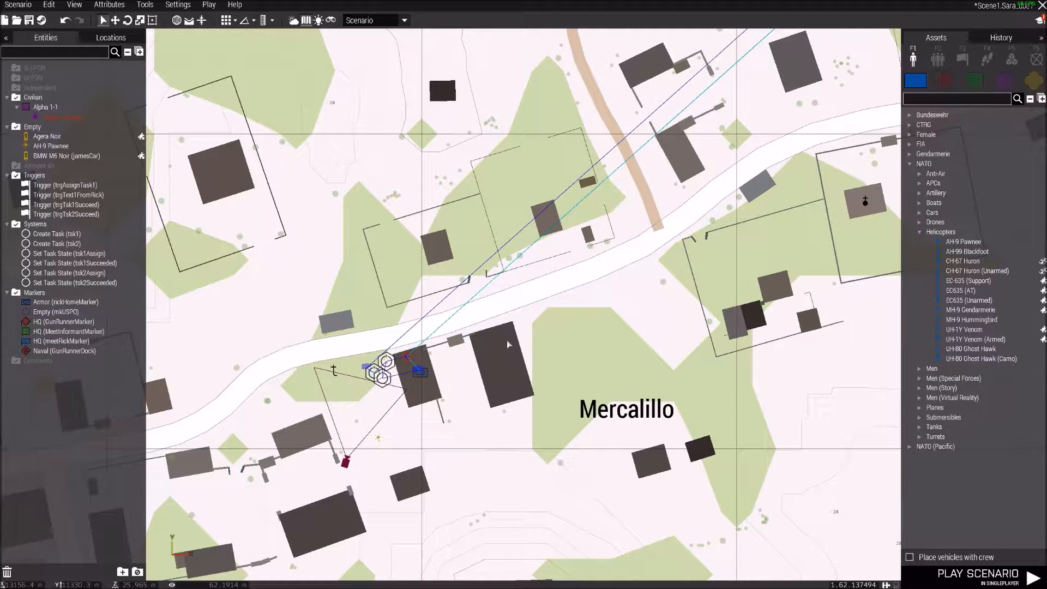
key("m")
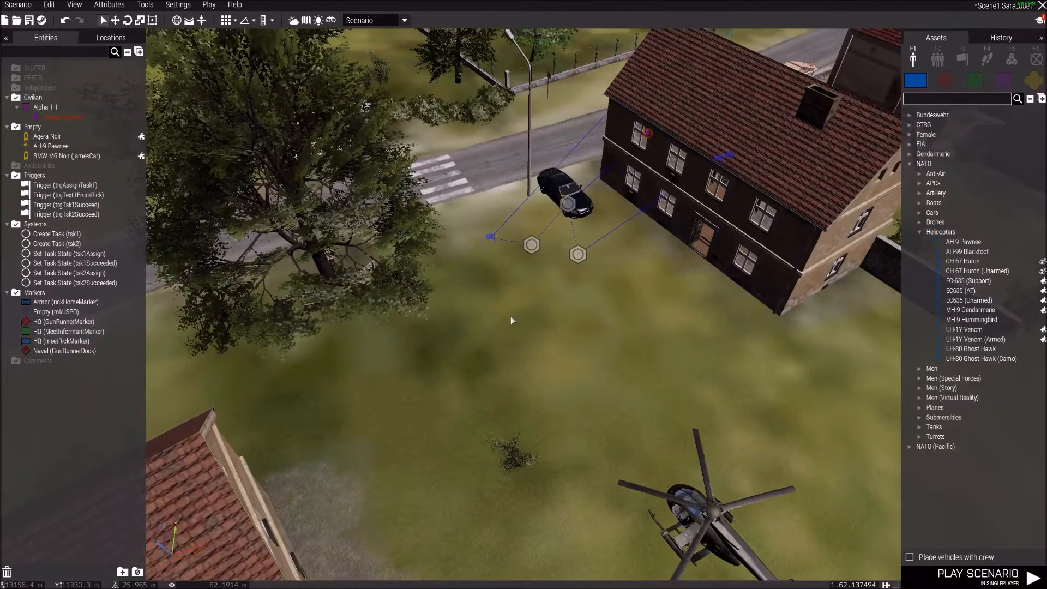
key("m")
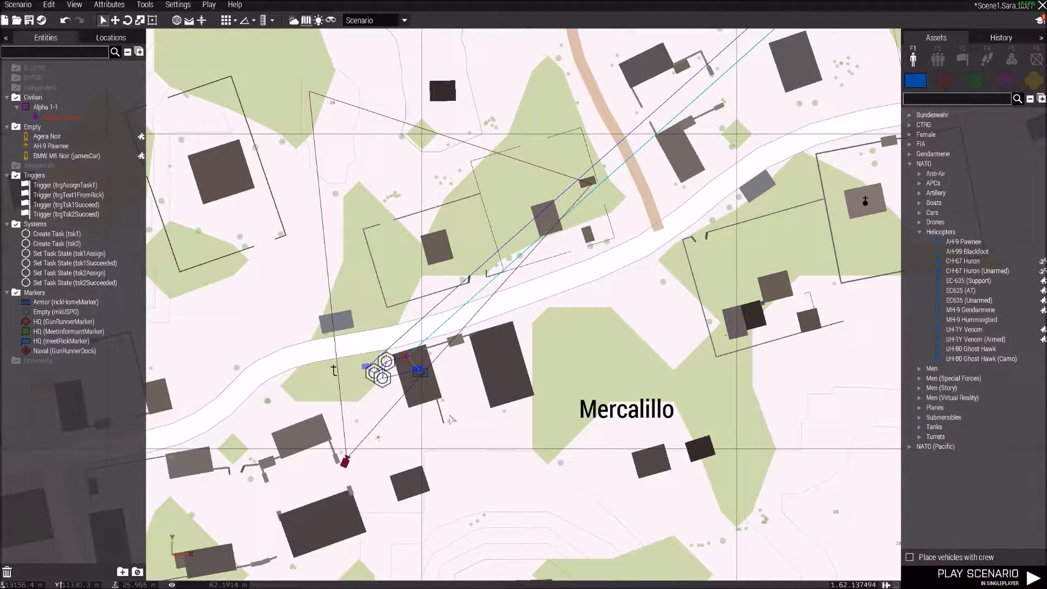
key("m")
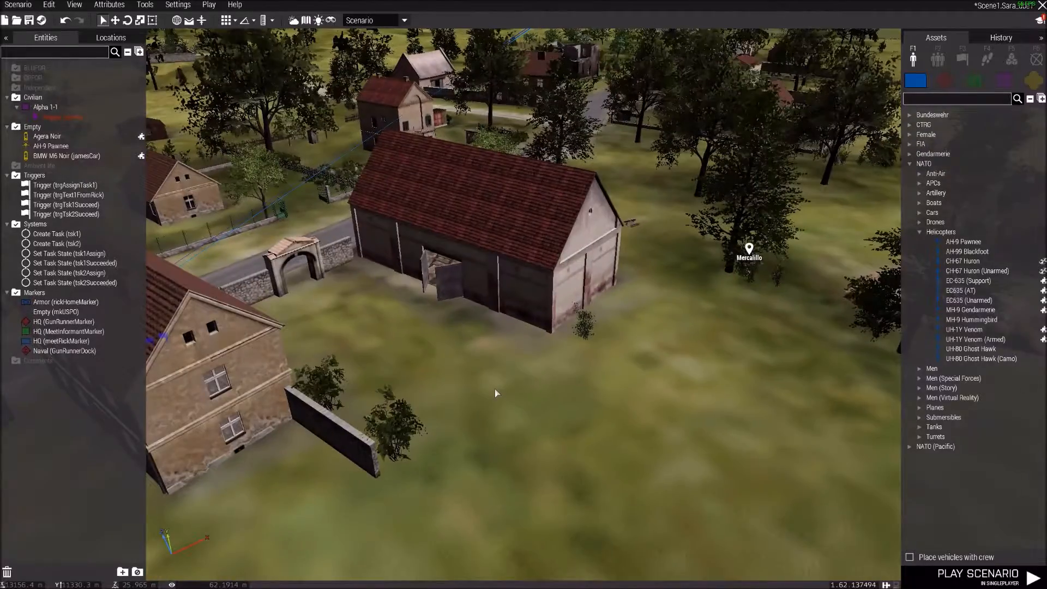
key("m")
key("m")
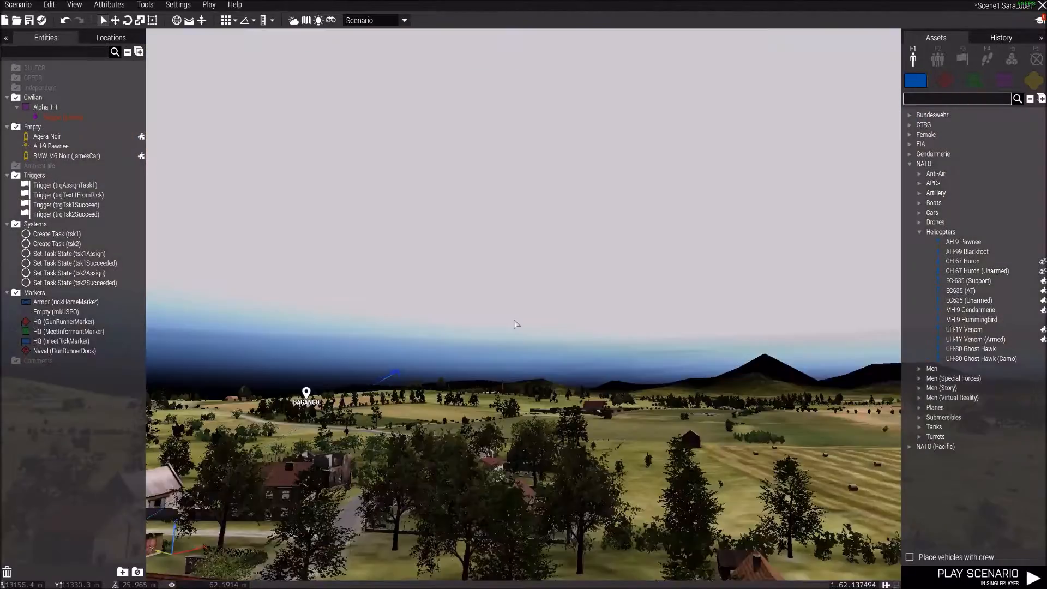
- Fly the editor camera from Mercalillo to the second task's modules at the road junction by the USP headquarters
key("shift+w")
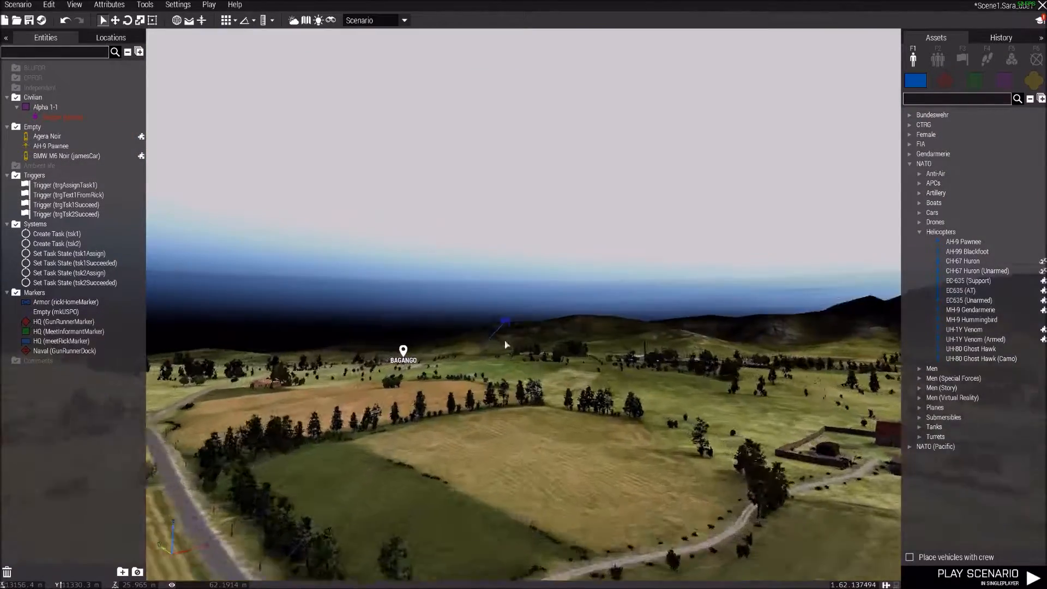
key("q")
key("shift+w")
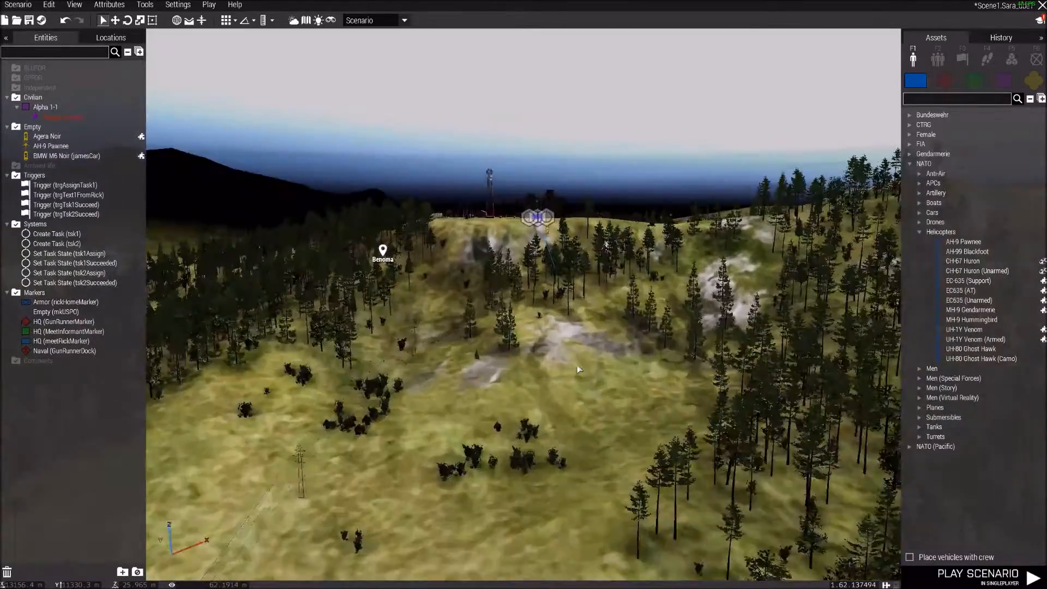
key("shift+w")
right_click_drag(577, 369, 484, 398)
key("d")
key("z")
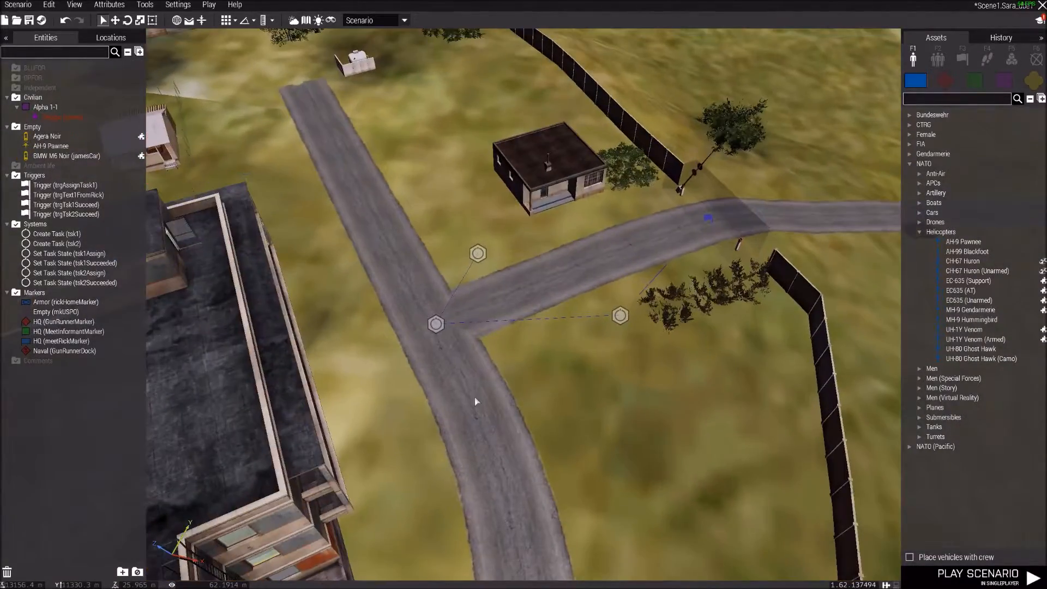
- On the map, move the empty mkUSPO marker from the headquarters building's corner to the edge of the adjacent road
key("m")
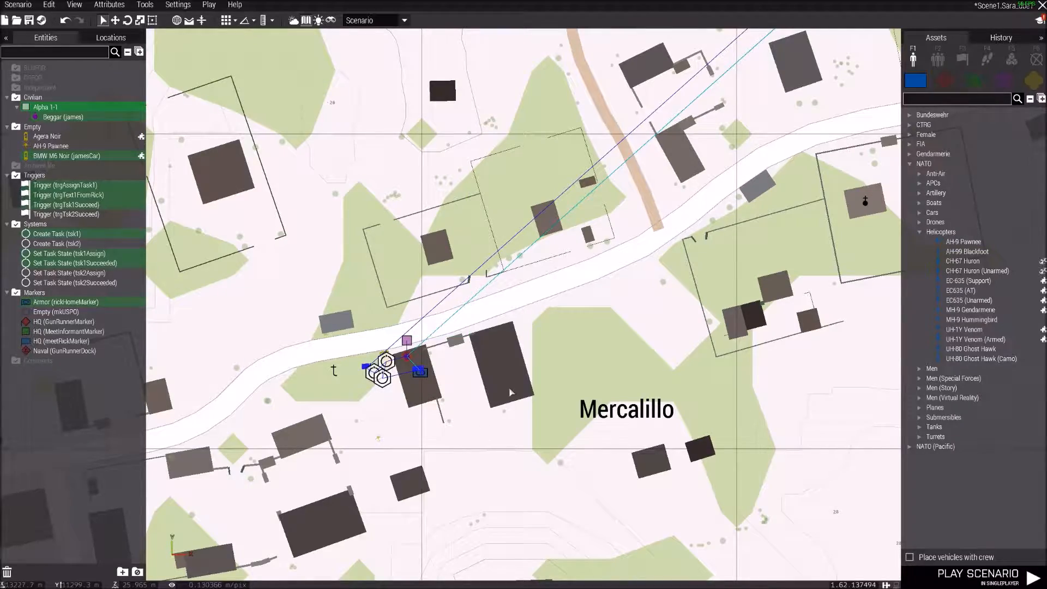
right_click_drag(512, 392, 485, 442)
scroll(485, 435, "down", 10)
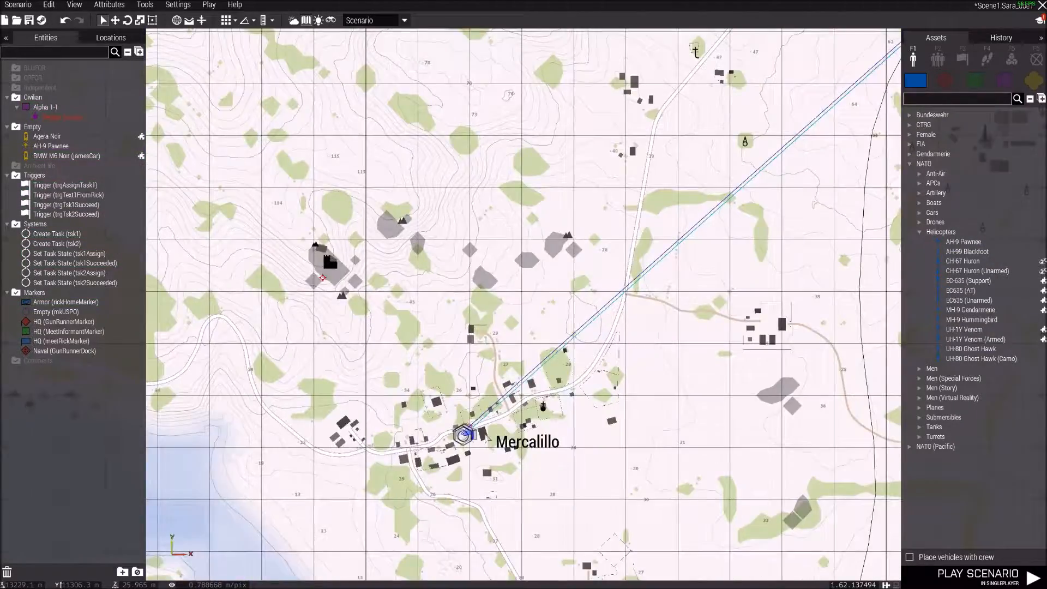
scroll(461, 443, "up", 10)
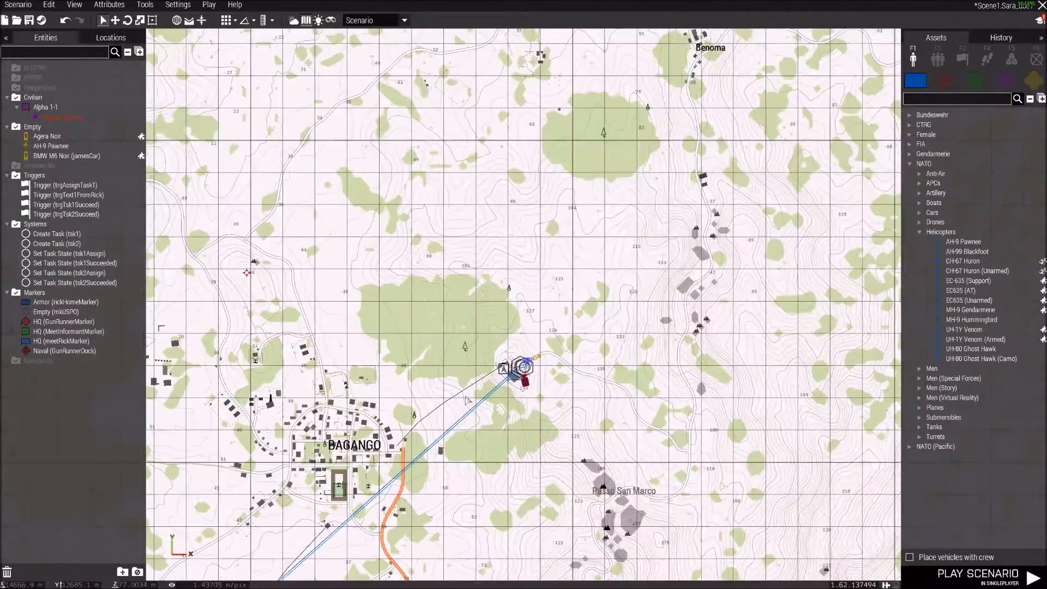
right_click_drag(545, 412, 439, 472)
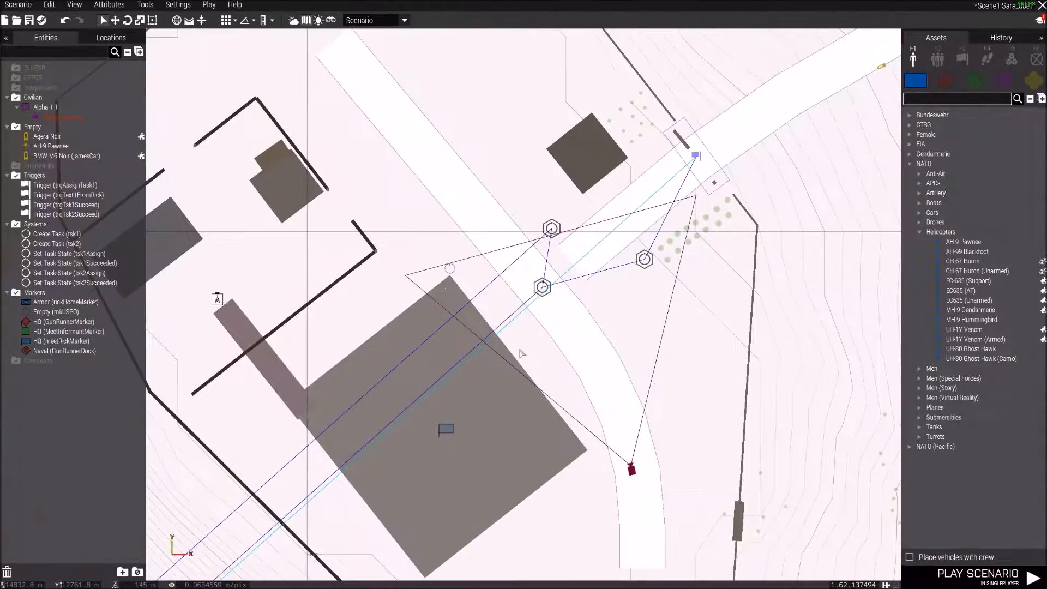
right_click(451, 271)
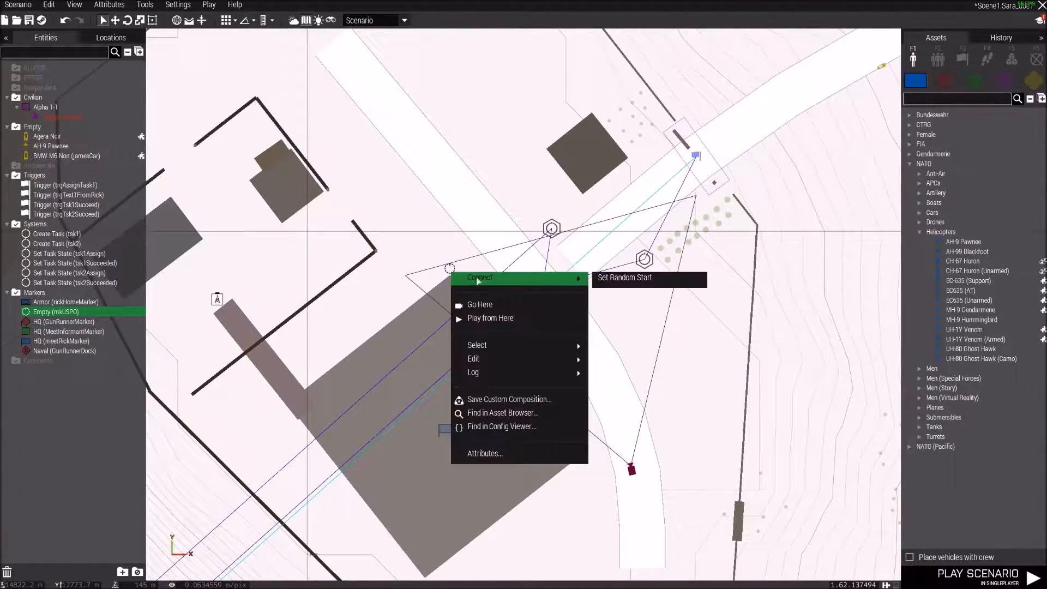
left_click(443, 278)
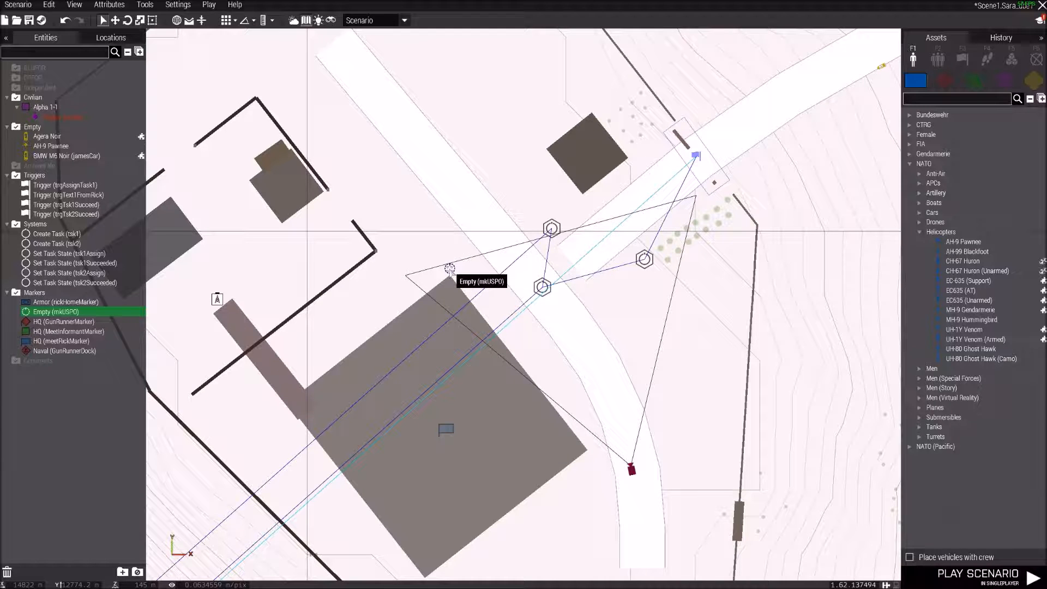
left_click_drag(450, 268, 475, 224)
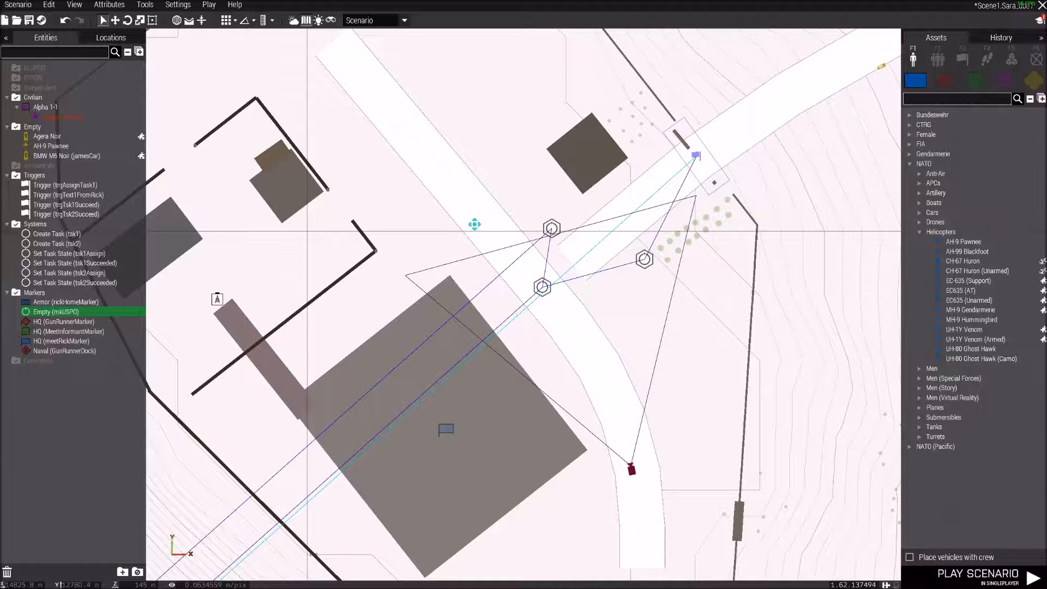
right_click(468, 226)
mouse_move(504, 230)
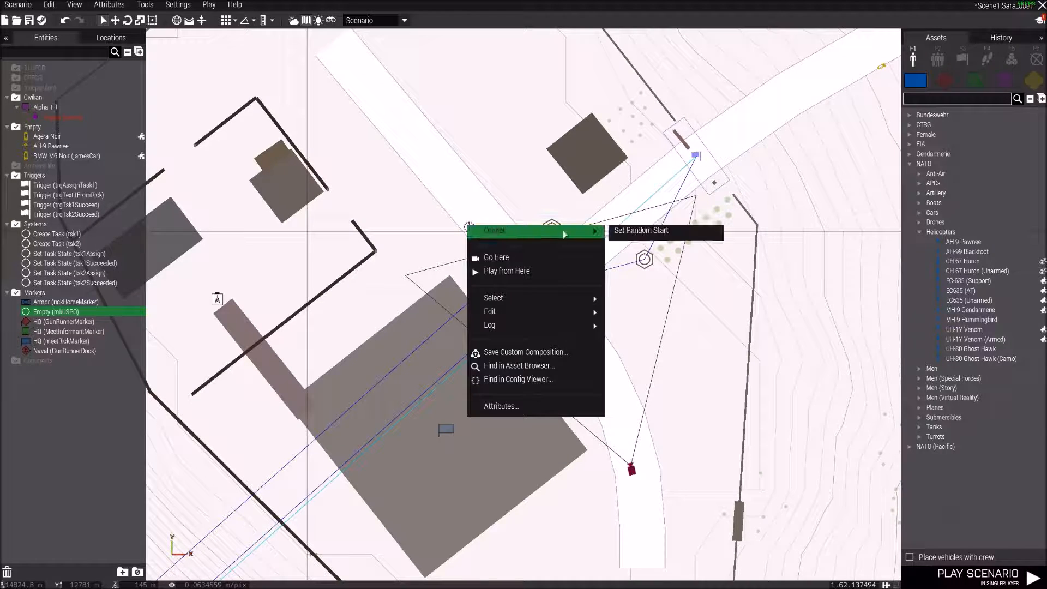
left_click(496, 184)
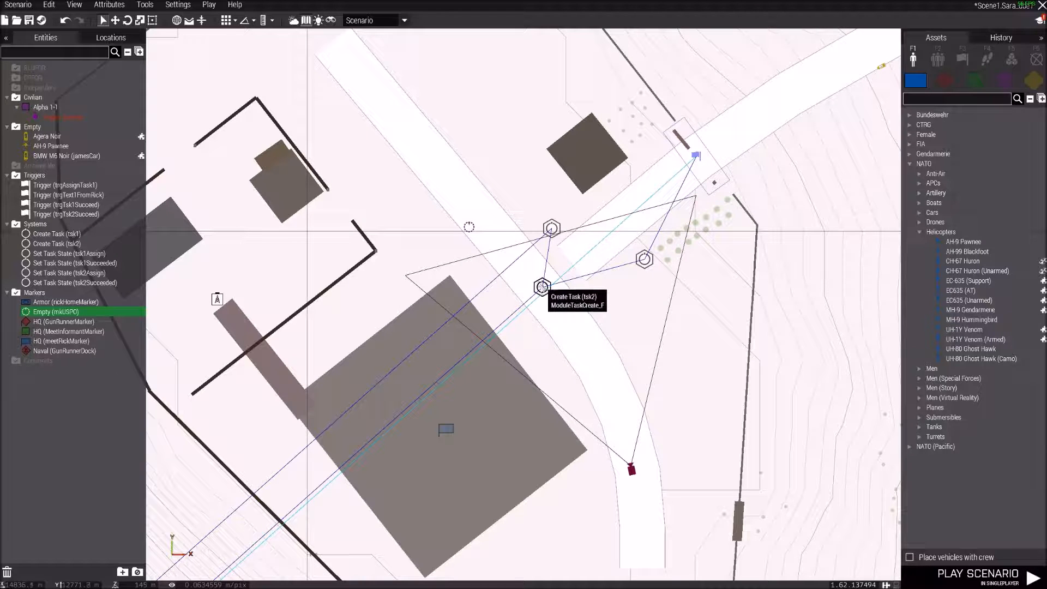
- Try to sync the Create Task (tsk2) module to the empty mkUSPO marker on the map
left_click(542, 287)
right_click(541, 287)
mouse_move(556, 293)
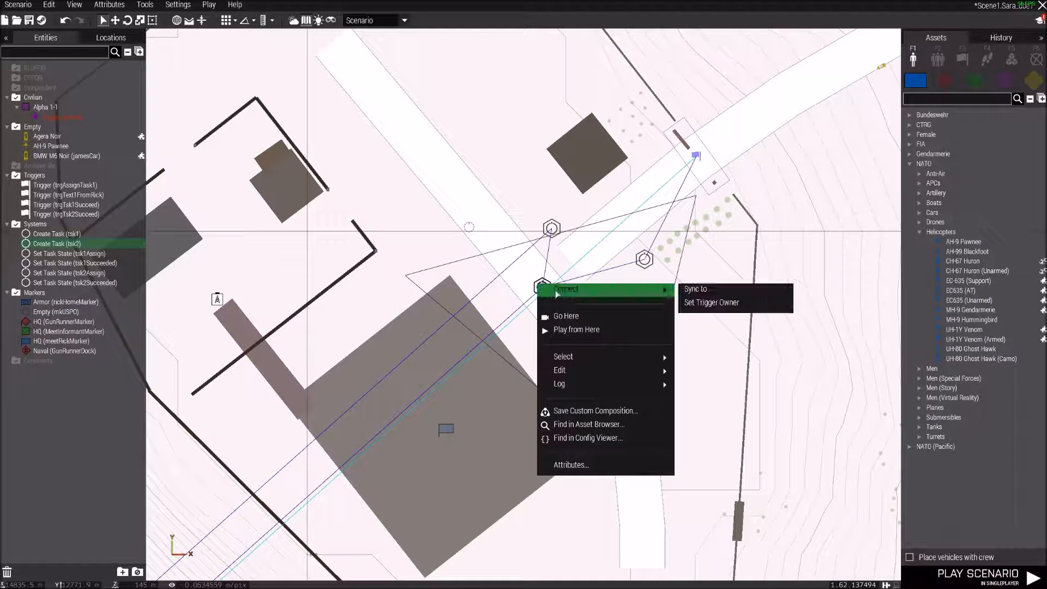
left_click(683, 290)
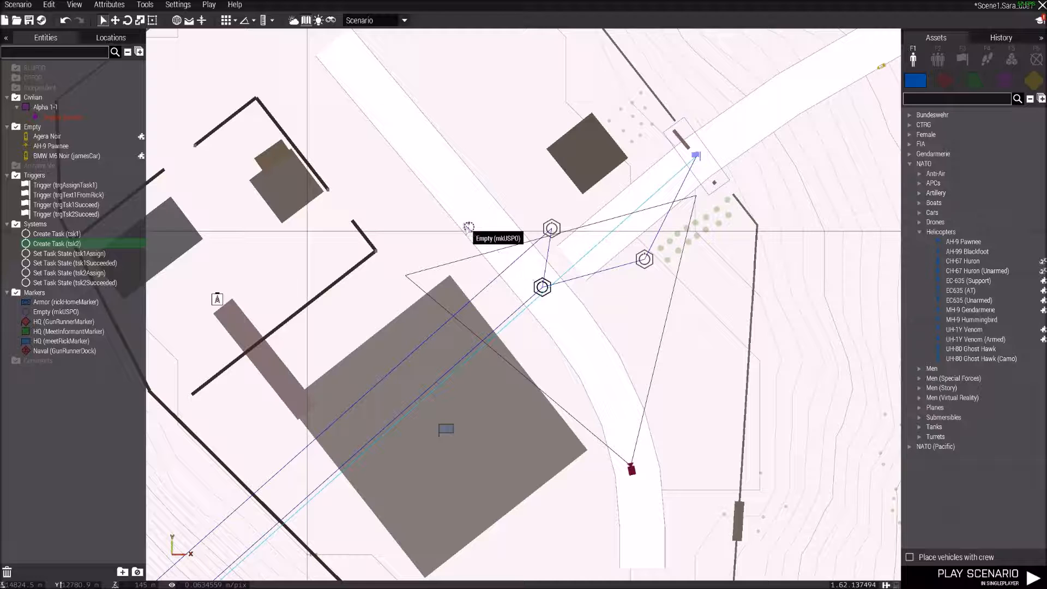
scroll(519, 273, "up", 3)
mouse_move(425, 187)
left_mouse_down()
mouse_move(435, 162)
mouse_move(446, 166)
left_mouse_up()
left_click(562, 300)
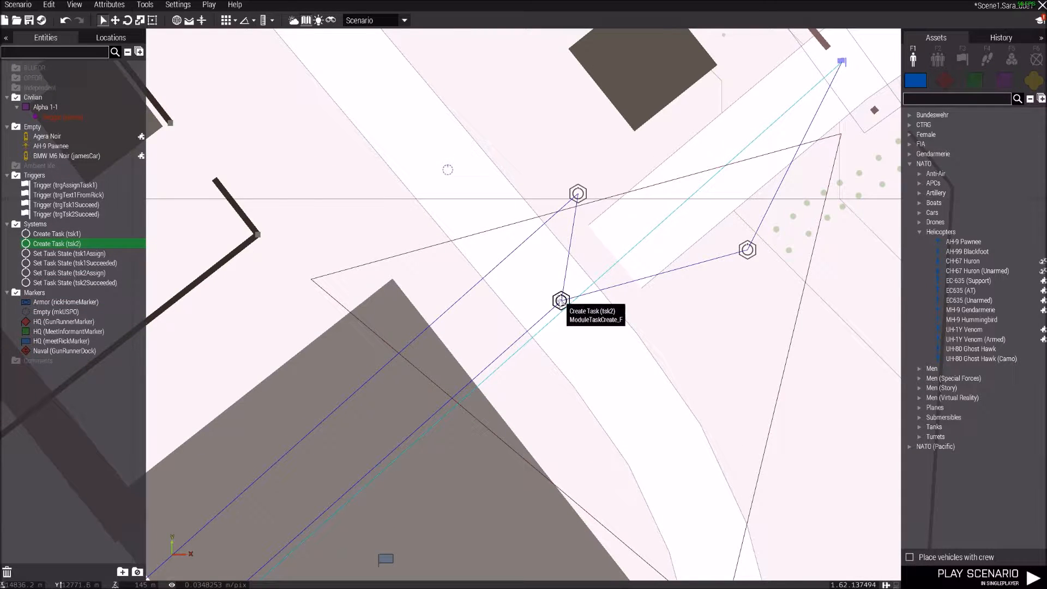
right_click(561, 300)
mouse_move(622, 308)
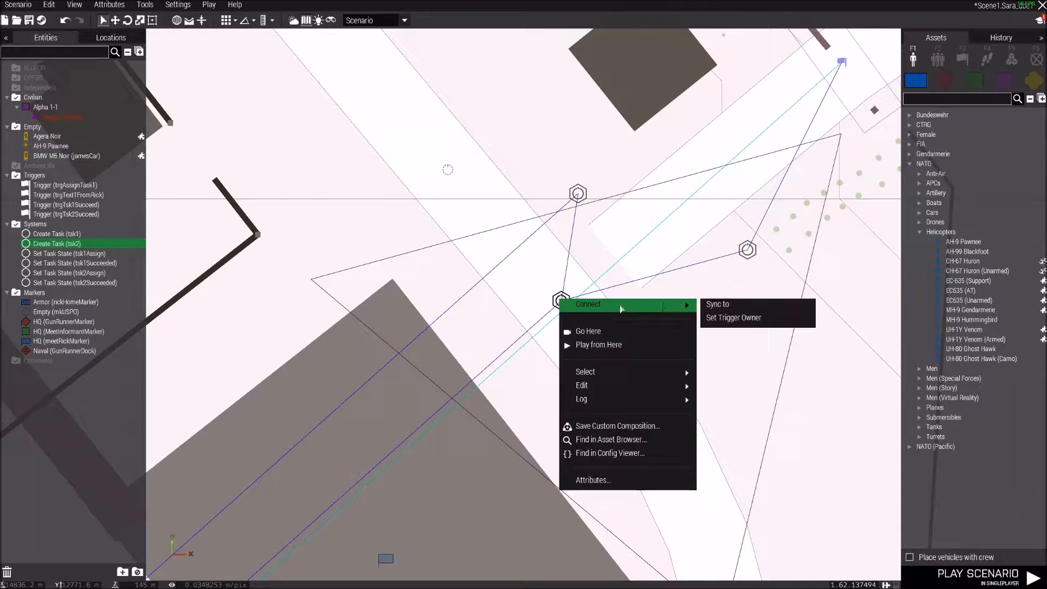
left_click(710, 309)
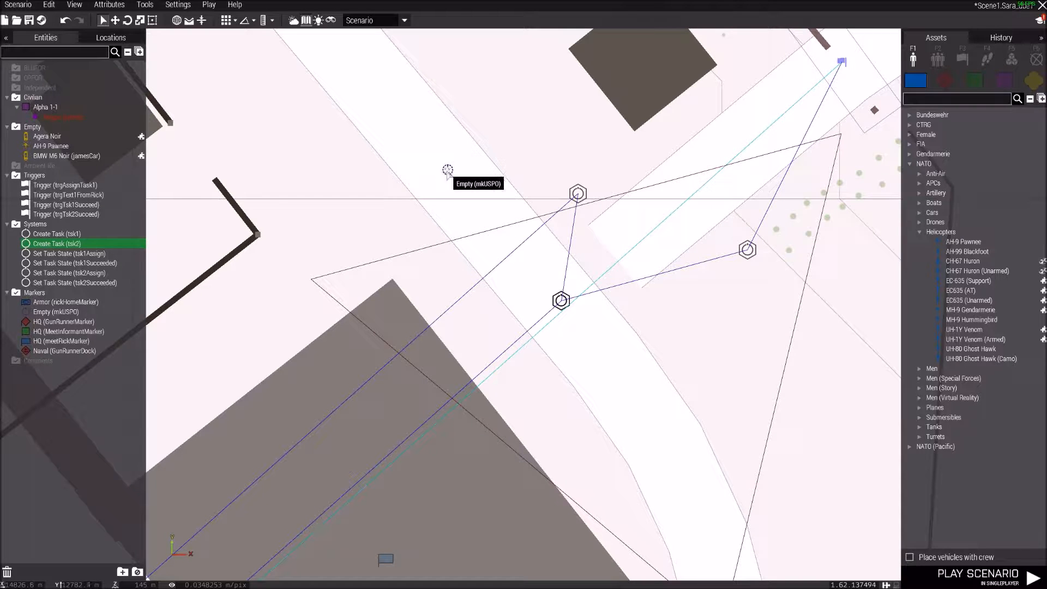
- Compare the mkUSPO marker's variable name with the Marker entry in the Create Task (tsk2) module's attributes
double_click(448, 171)
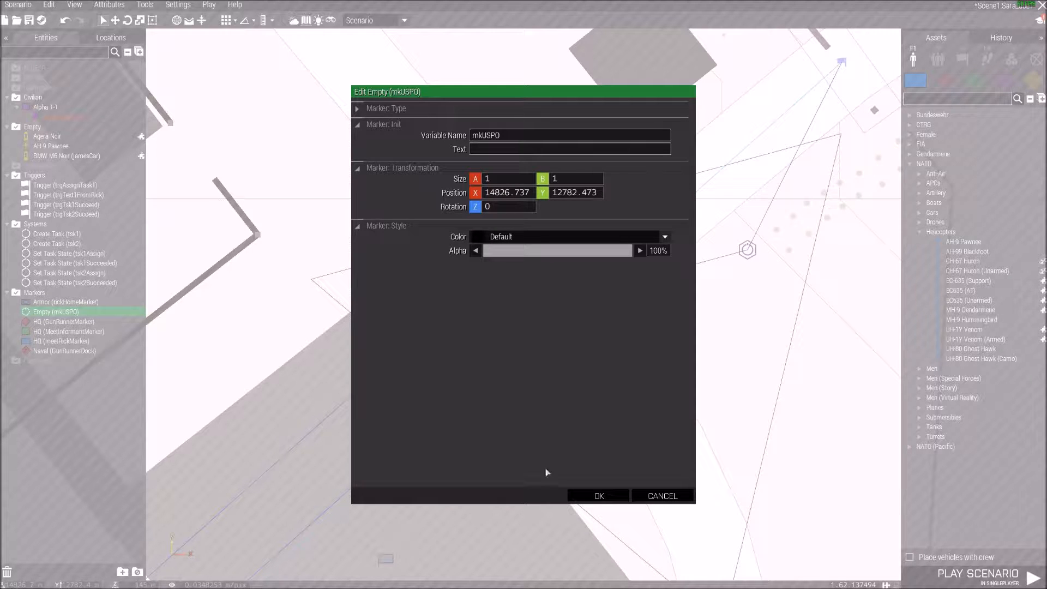
left_click(583, 495)
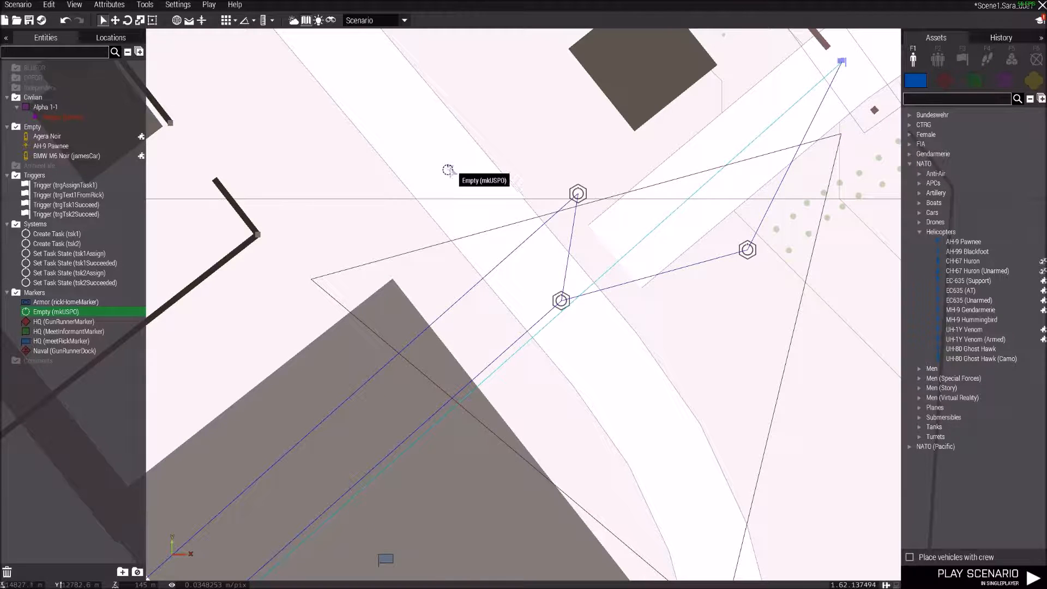
double_click(558, 301)
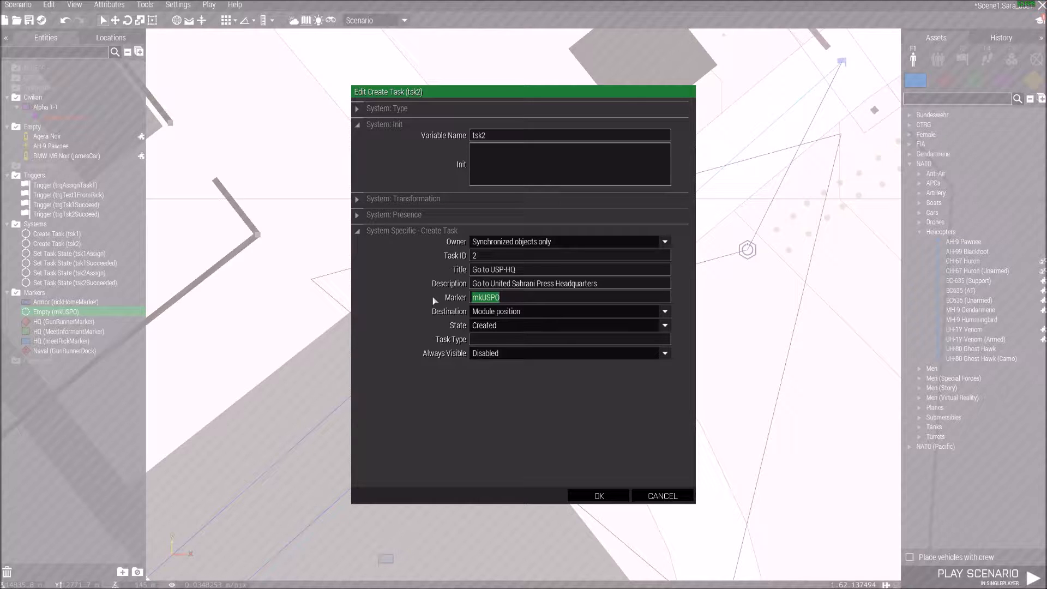
left_click(598, 494)
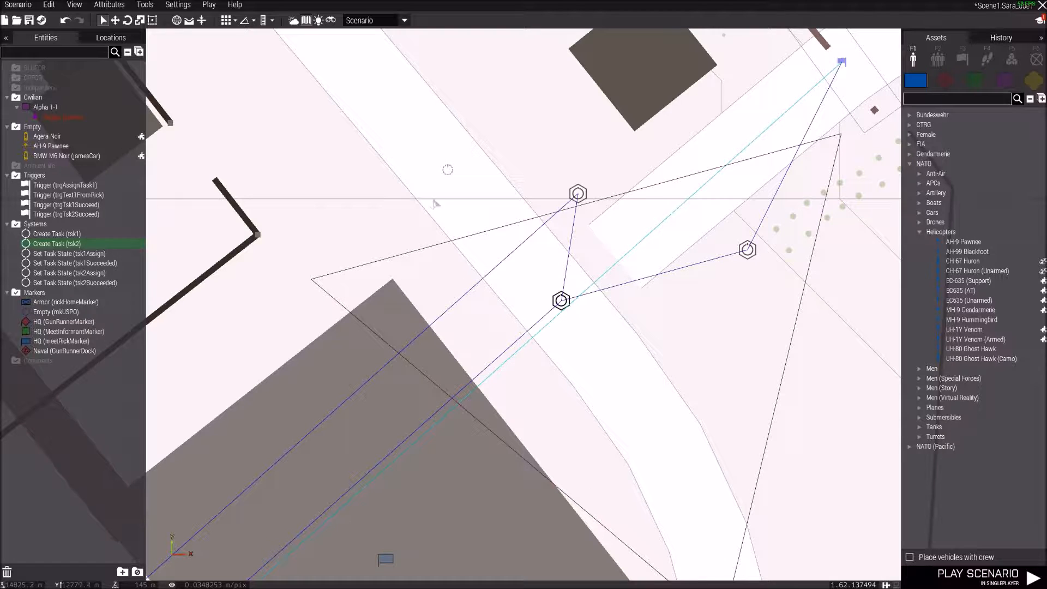
key("Delete")
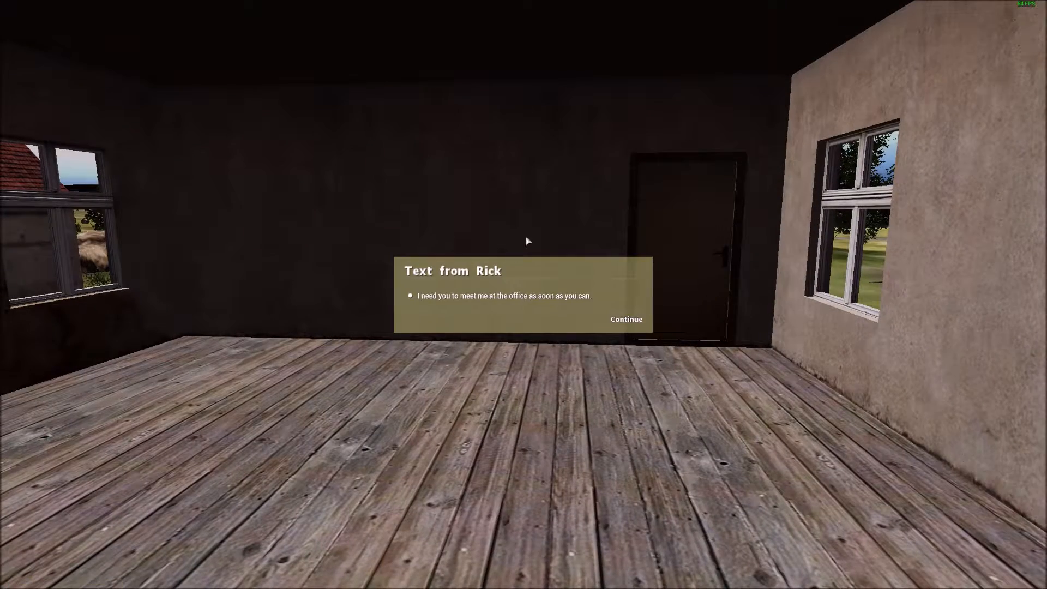
- In the scenario preview, dismiss the text from Rick, open the room's door and walk downstairs and outside to the parked BMW
left_click(628, 320)
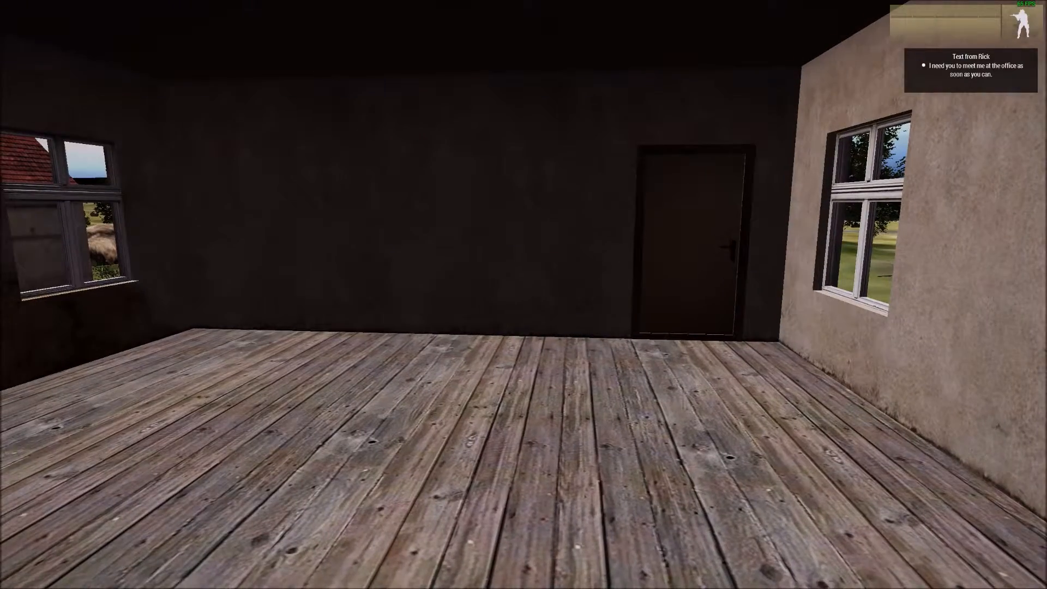
key("w")
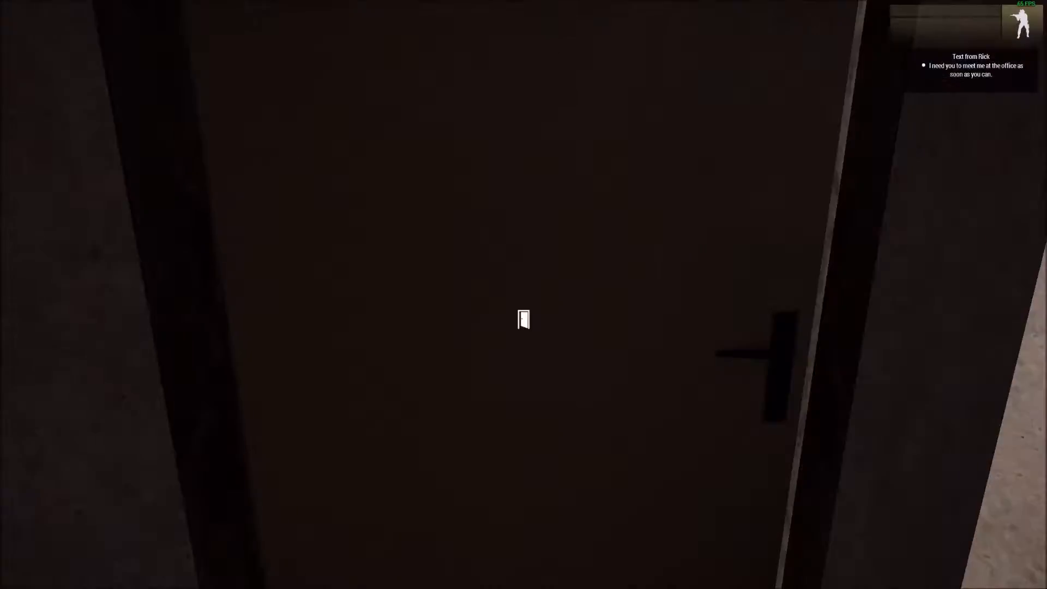
left_click(523, 320)
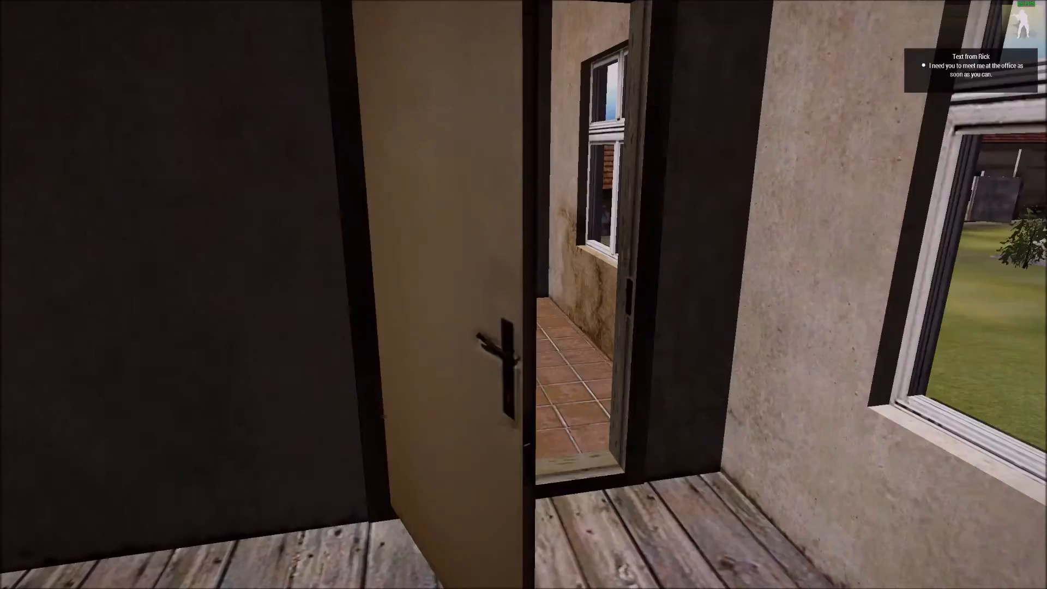
key("w")
key("w")
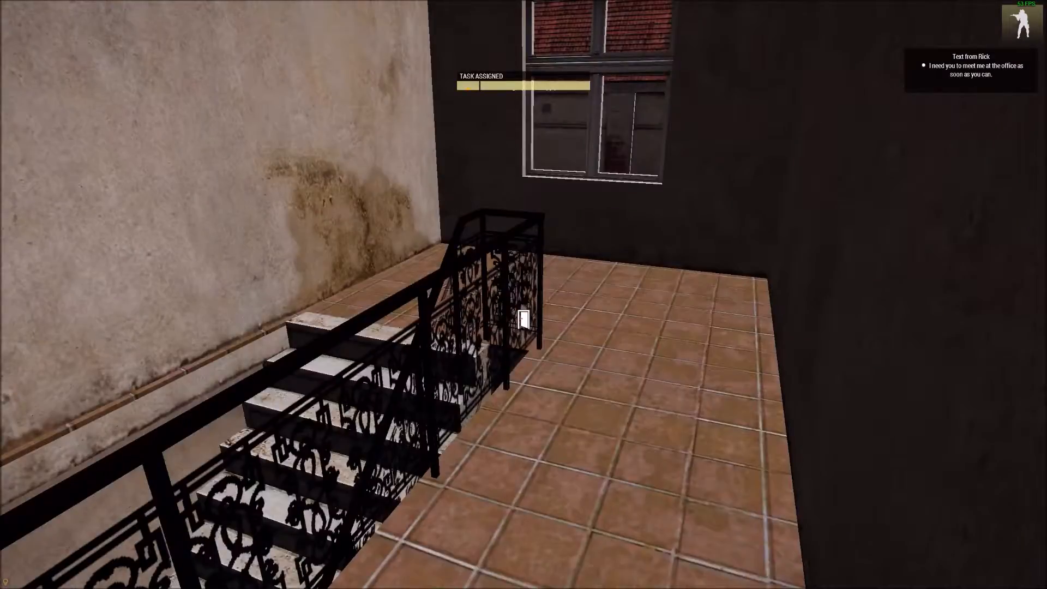
key("w")
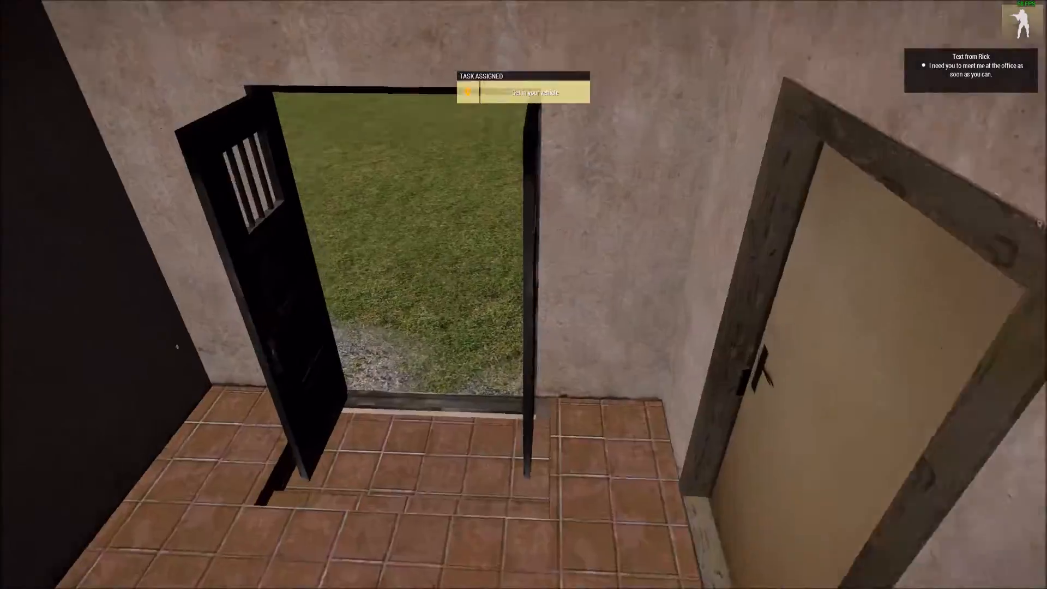
key("w")
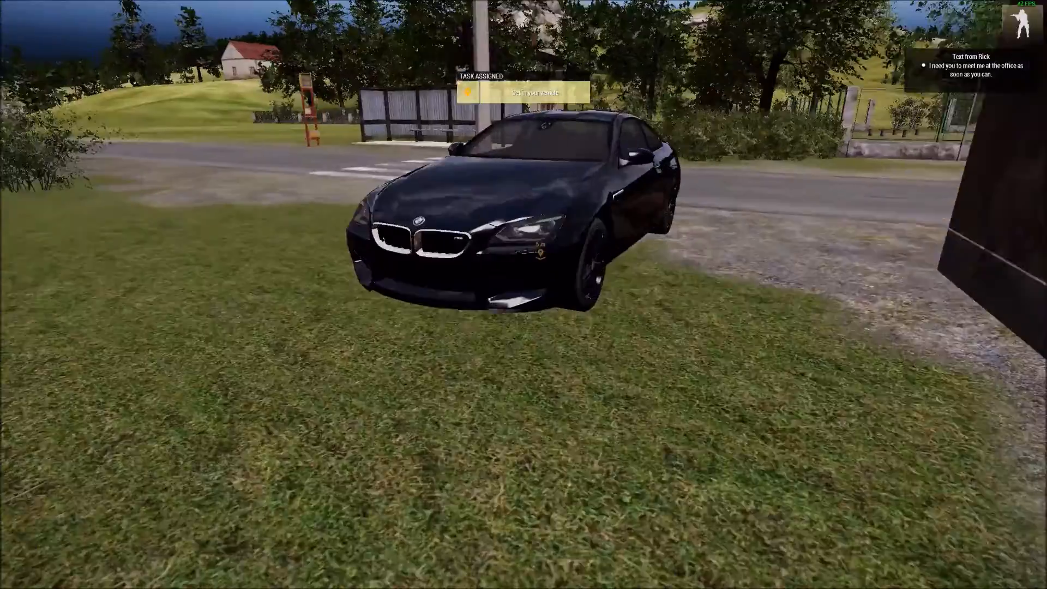
- Get into the BMW as driver to complete the Get in your vehicle task, and get out again
key("space")
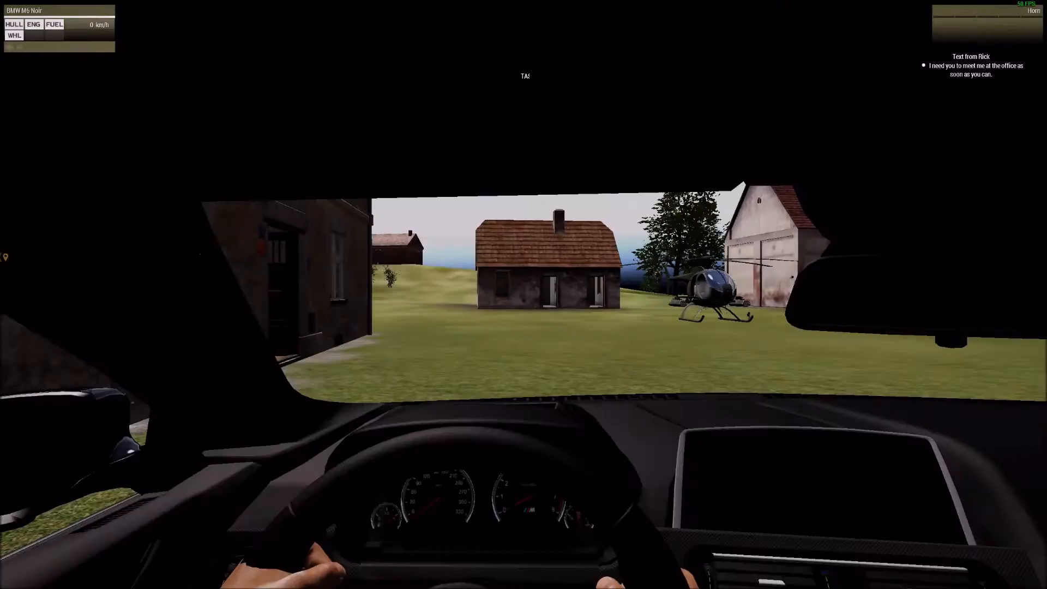
key("KP_Enter")
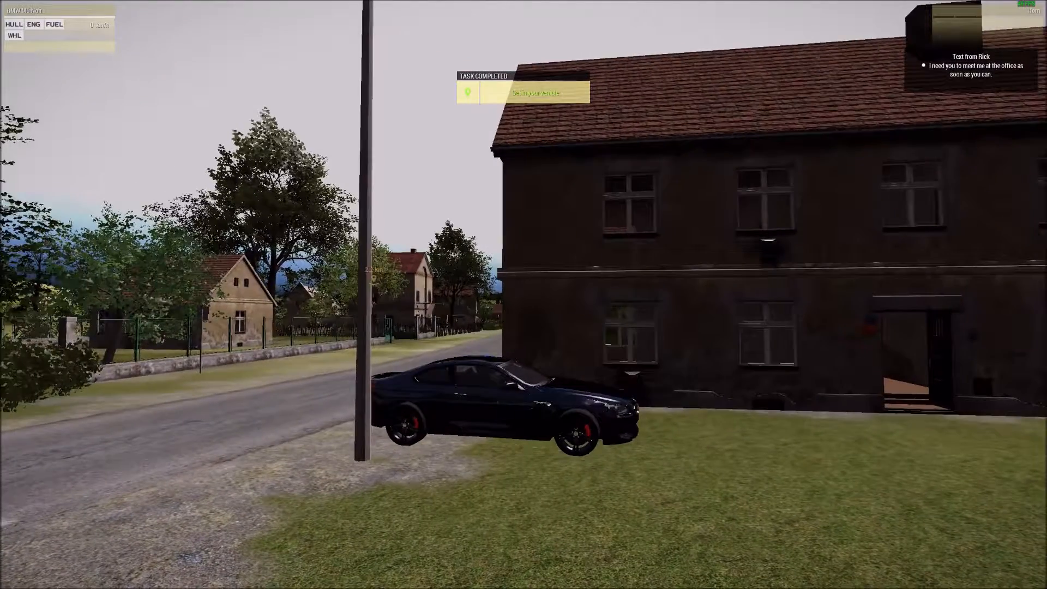
key("v")
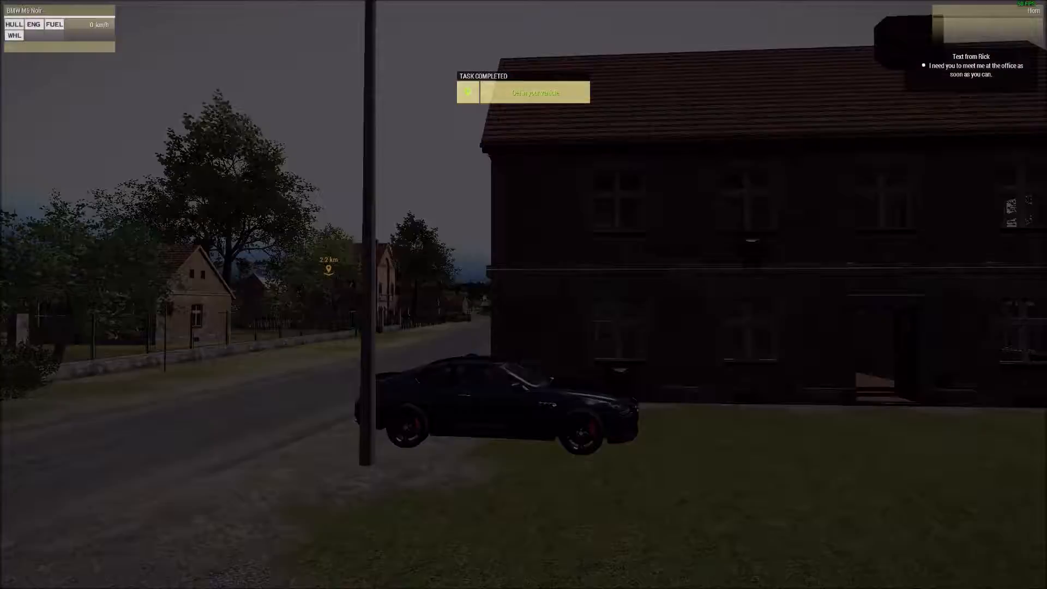
- Walk to the AH-9 Pawnee helicopter, board it as pilot and close its inventory
key("w")
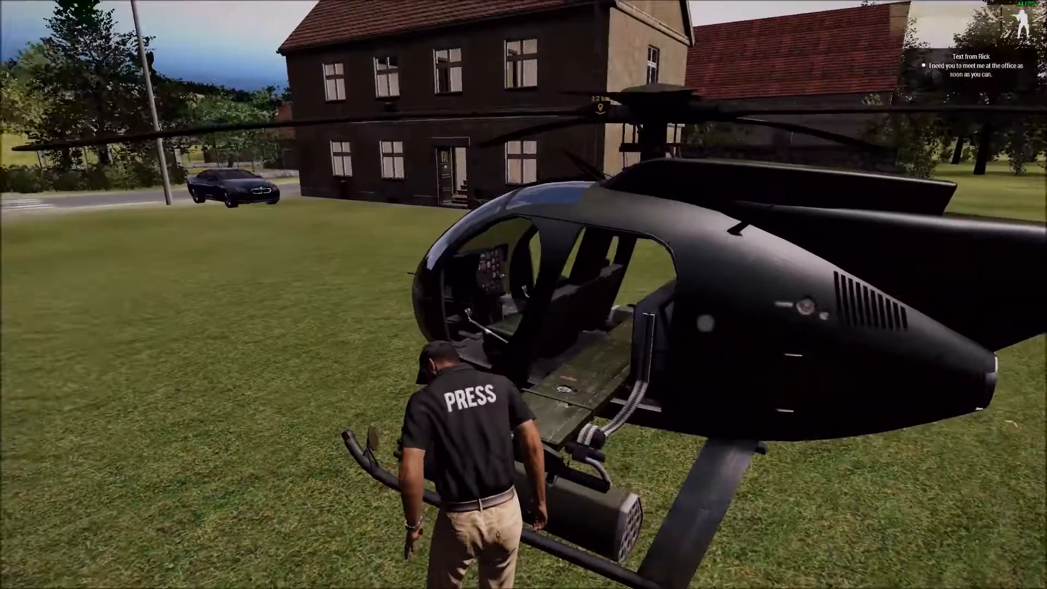
key("i")
key("i")
key("space")
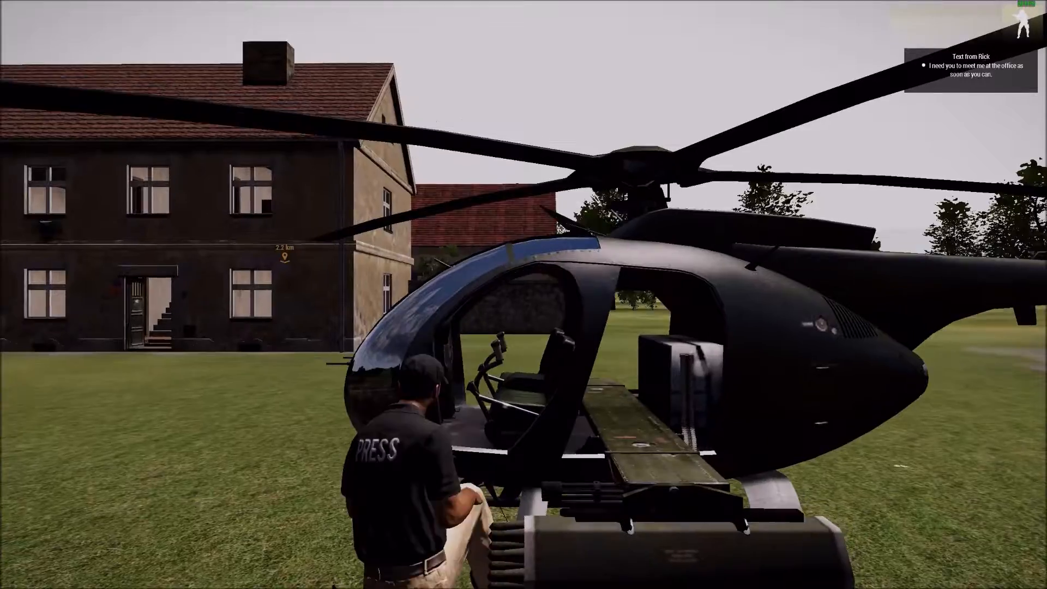
key("i")
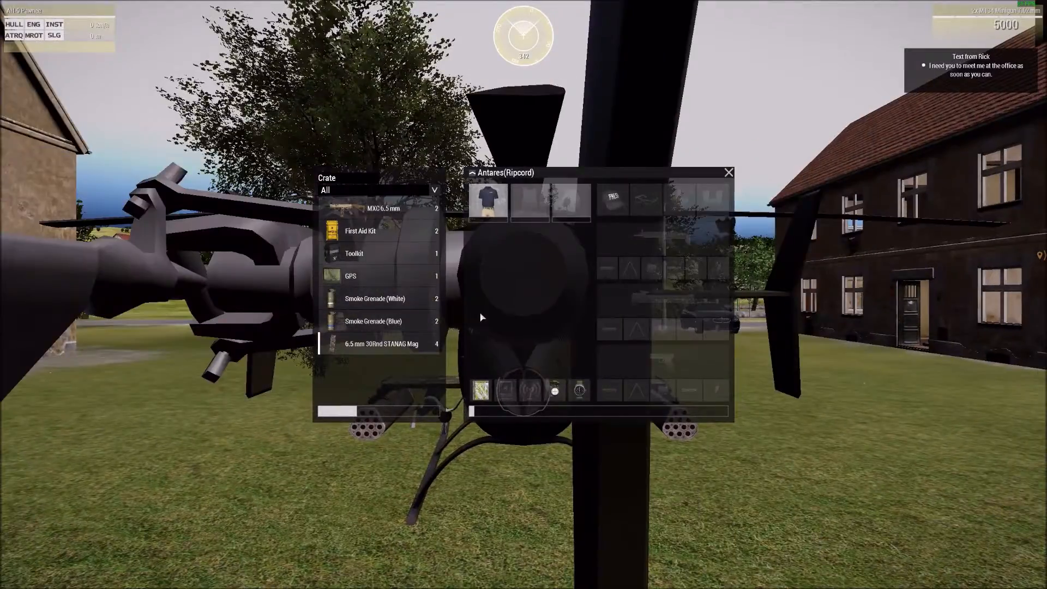
key("i")
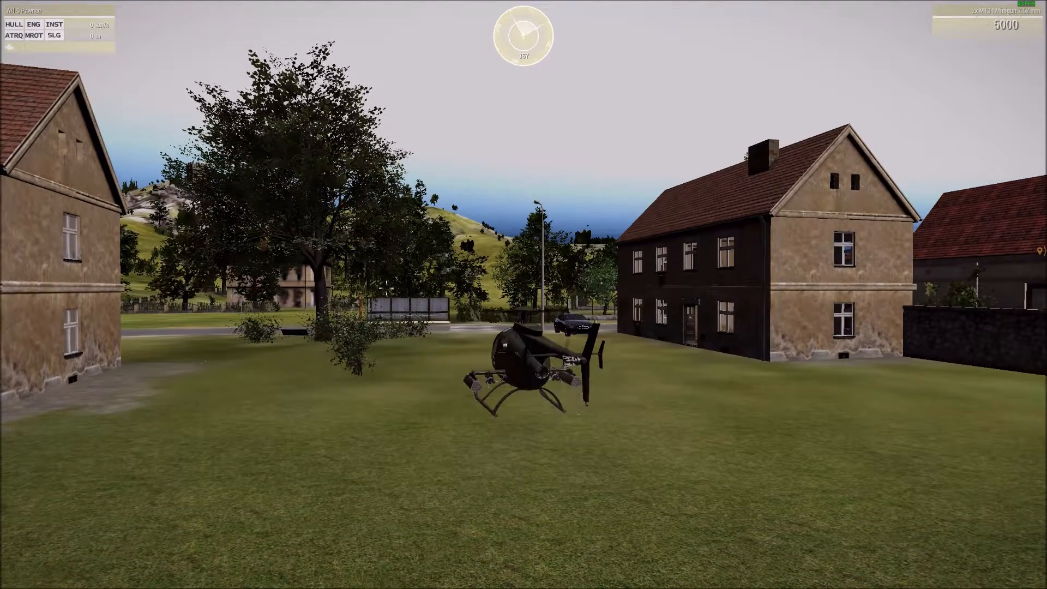
- Lift the AH-9 Pawnee off above the houses and fly it out over the open fields
key("shift")
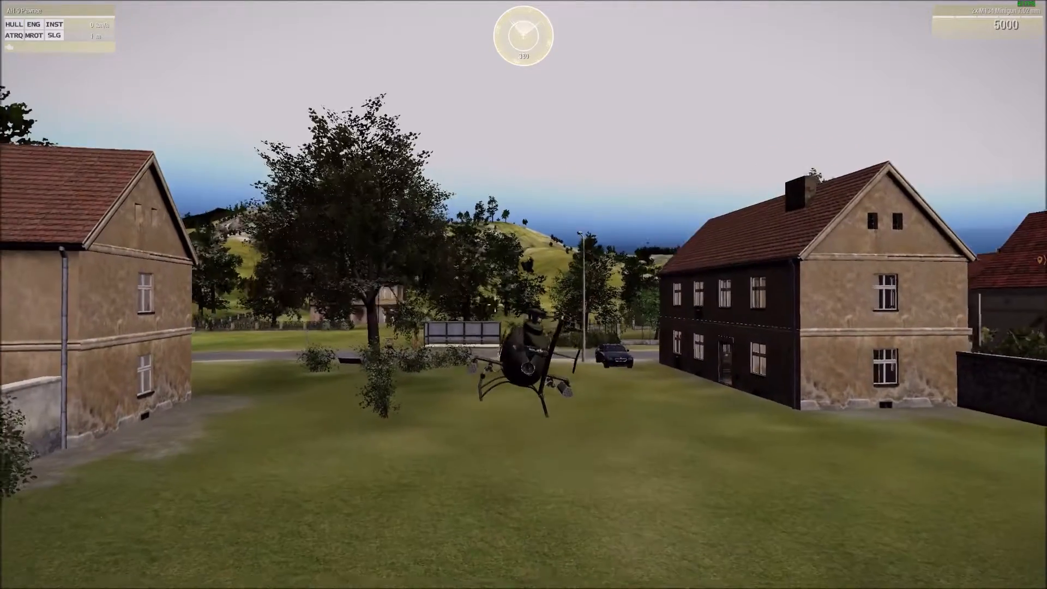
key("shift")
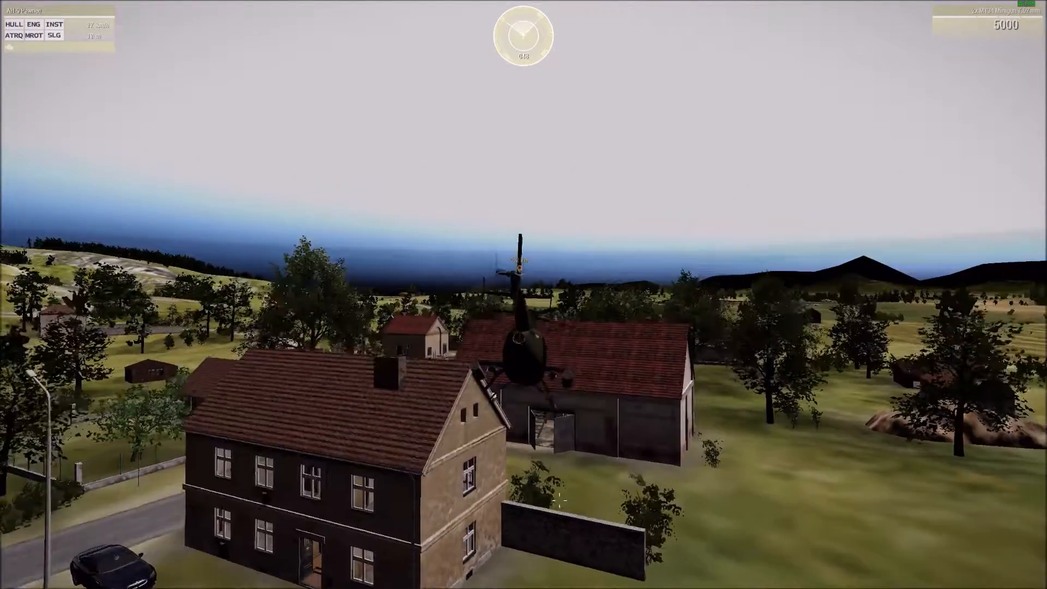
key("w")
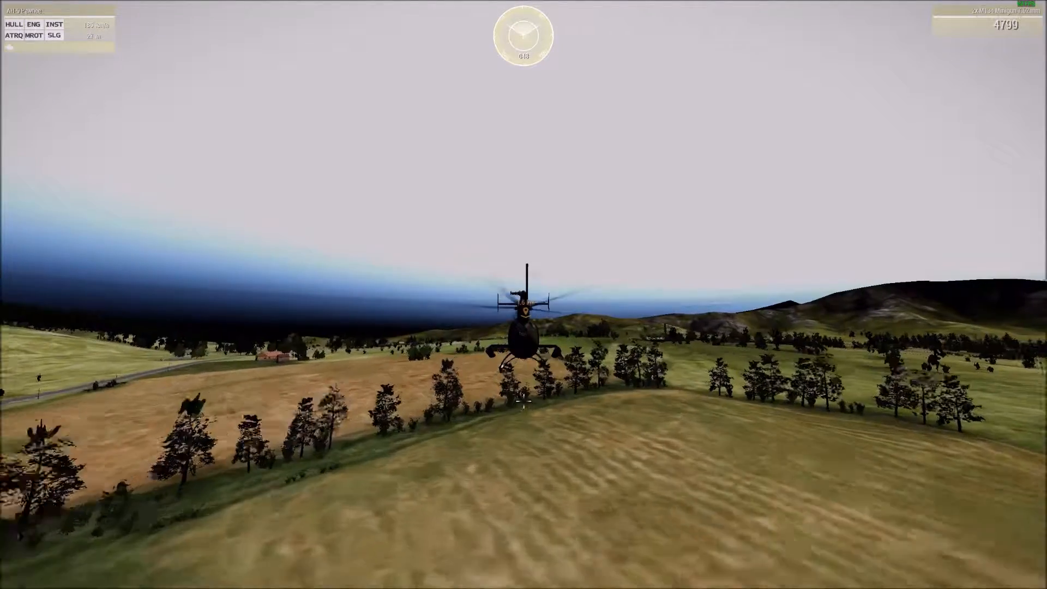
- Fire bursts from the helicopter's M134 miniguns at the ground ahead while flying over the countryside
left_click(524, 407)
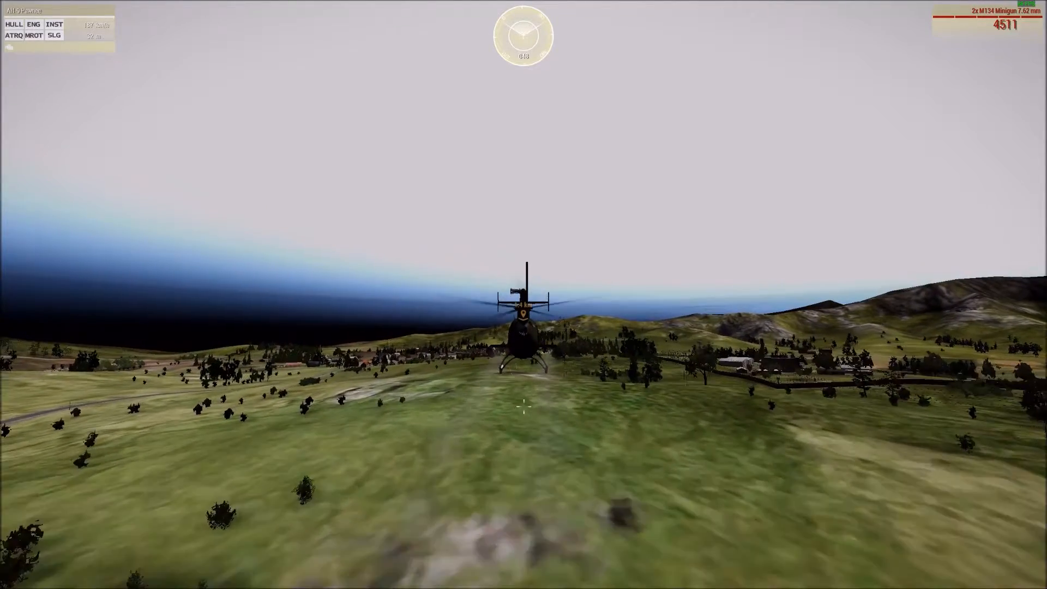
left_click(523, 404)
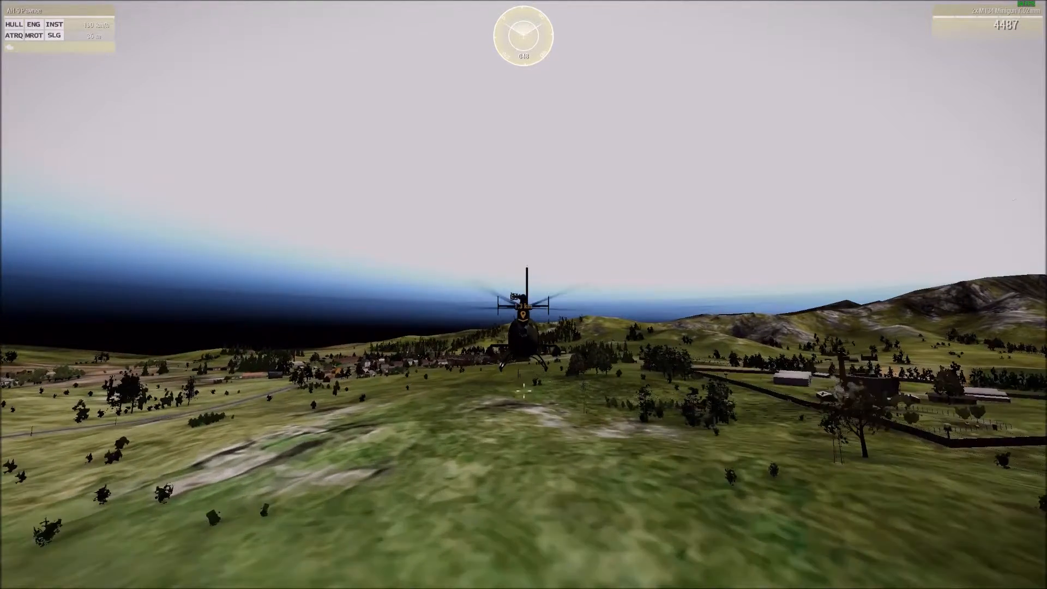
left_click(523, 390)
left_click(523, 401)
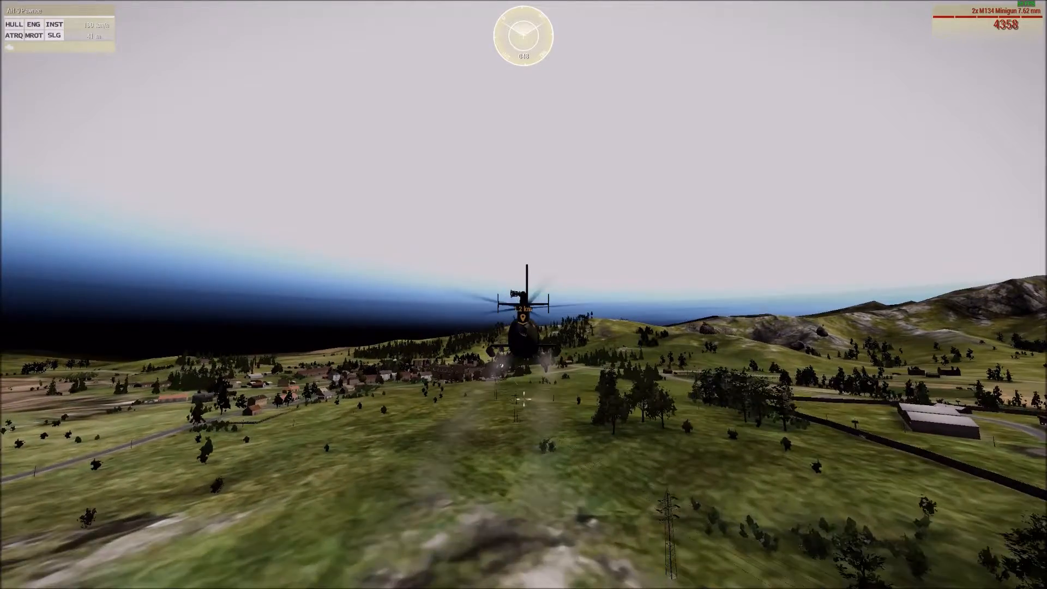
left_click(524, 389)
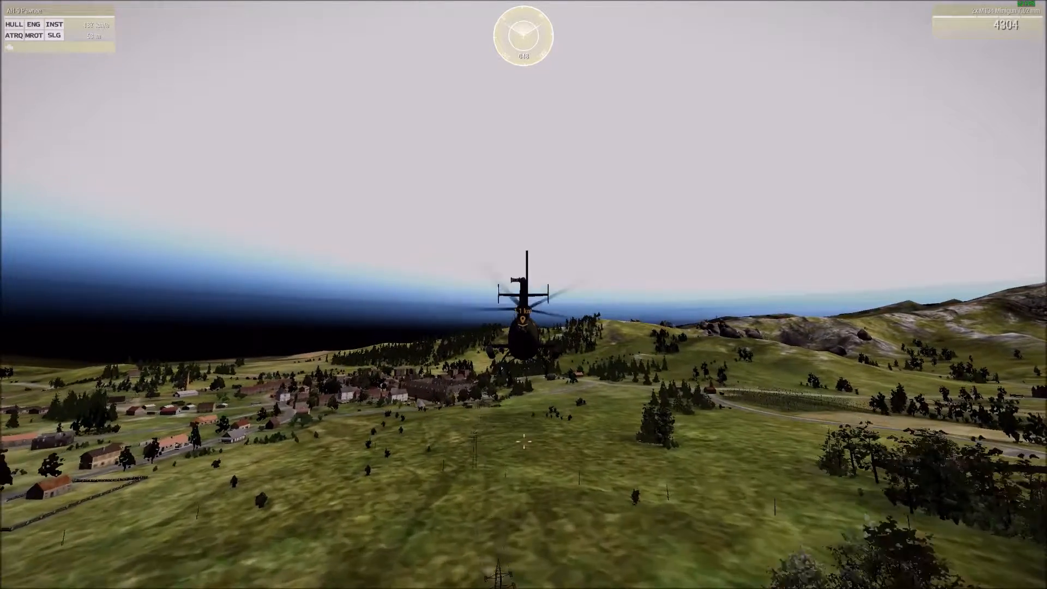
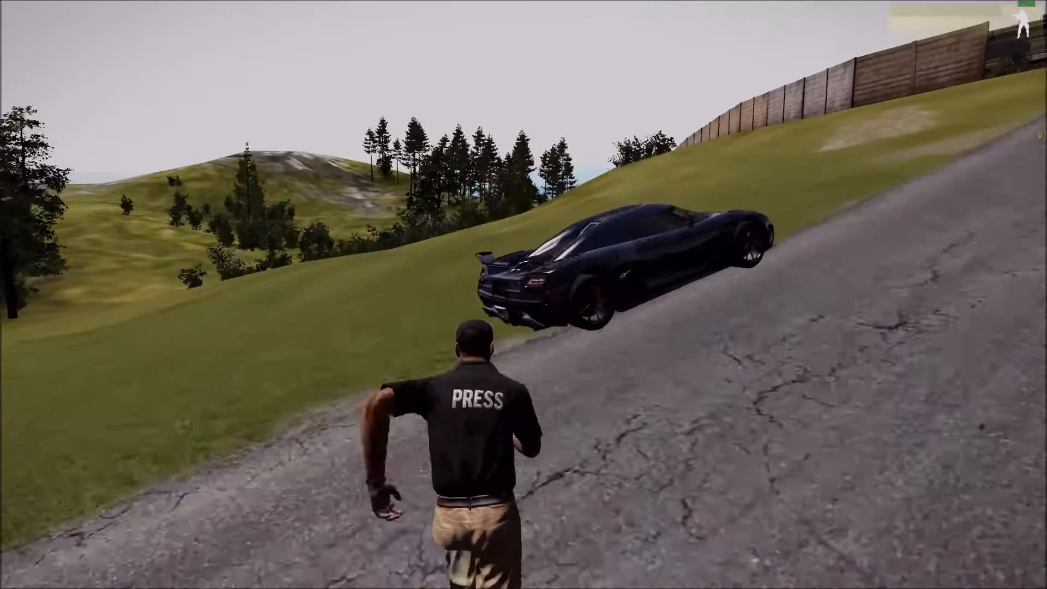
- Get into the Agera Noir on the road below the walled compound and manoeuvre it around beside the road
key("w")
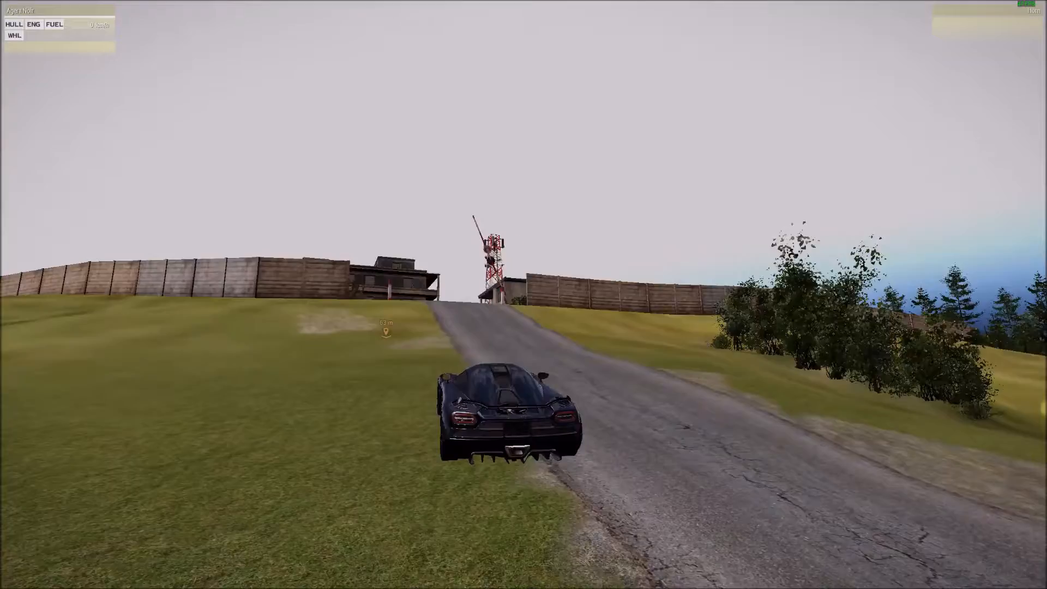
key("w")
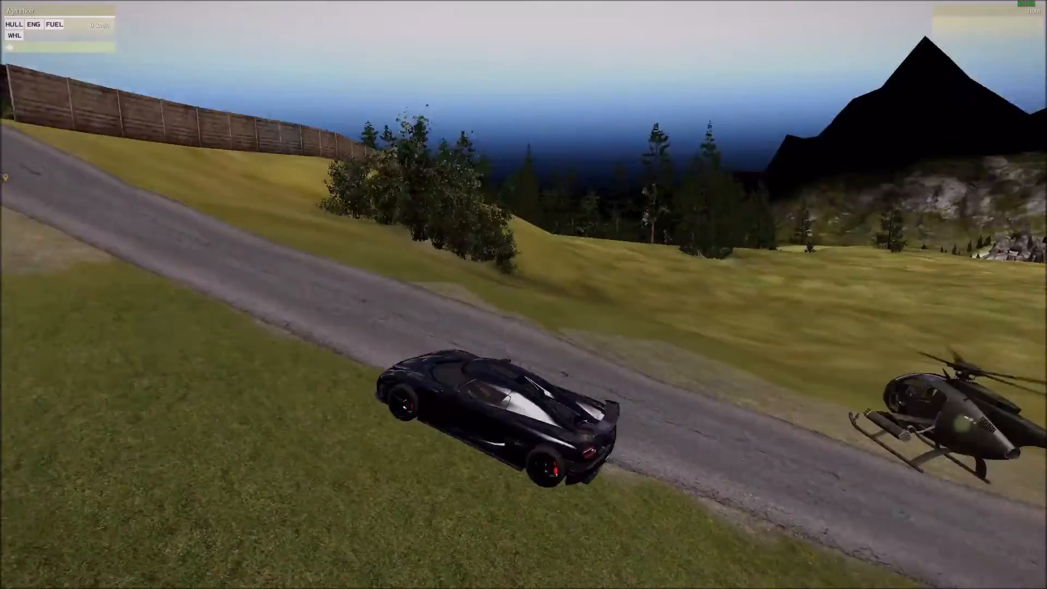
key("s")
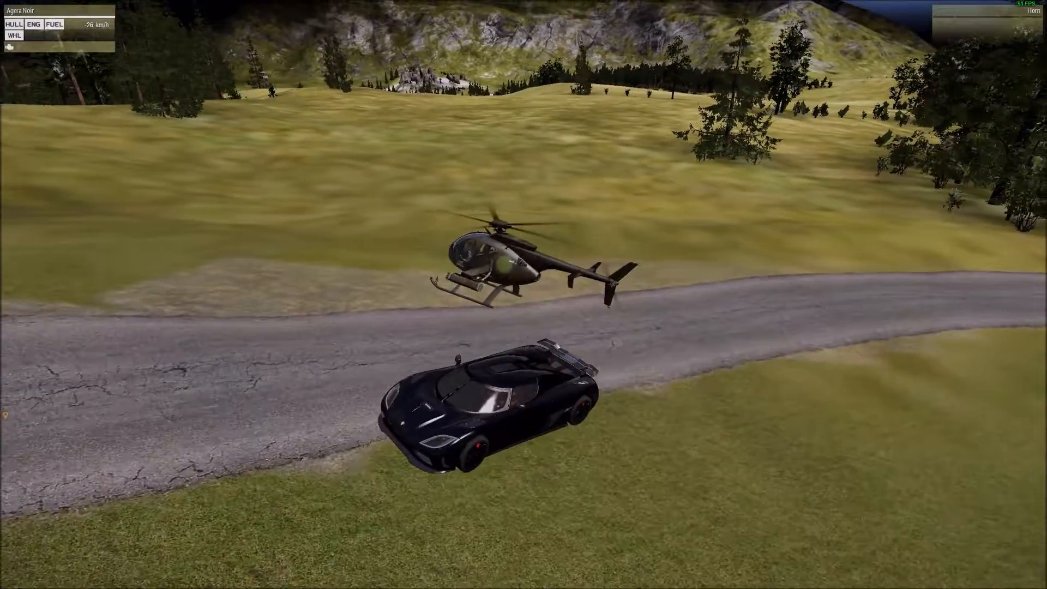
key("w")
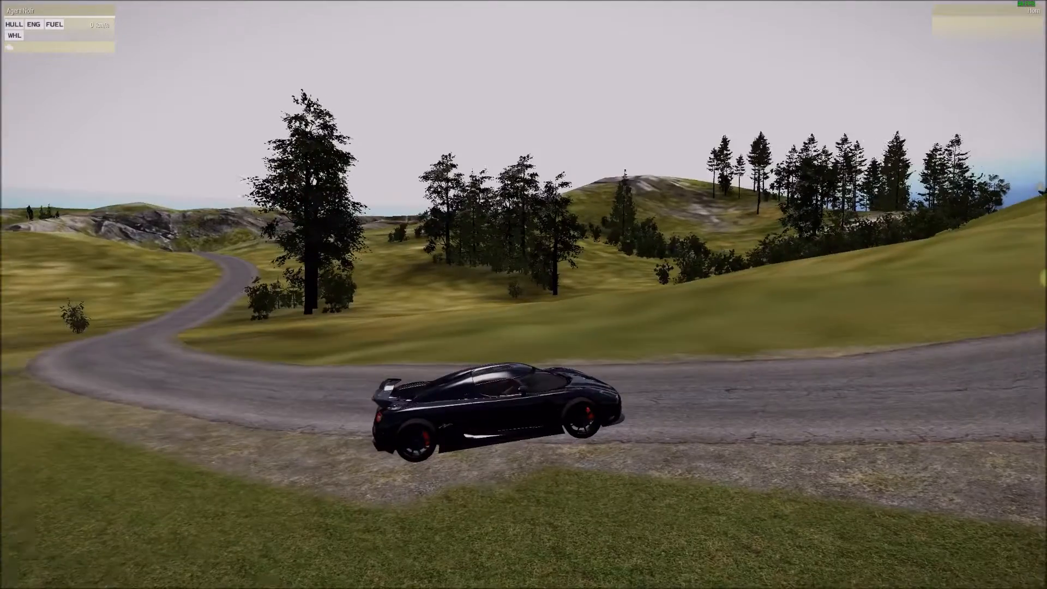
- Drive the Agera Noir up the hill road and through the gate into the walled USP headquarters compound
key("m")
scroll(619, 306, "up", 3)
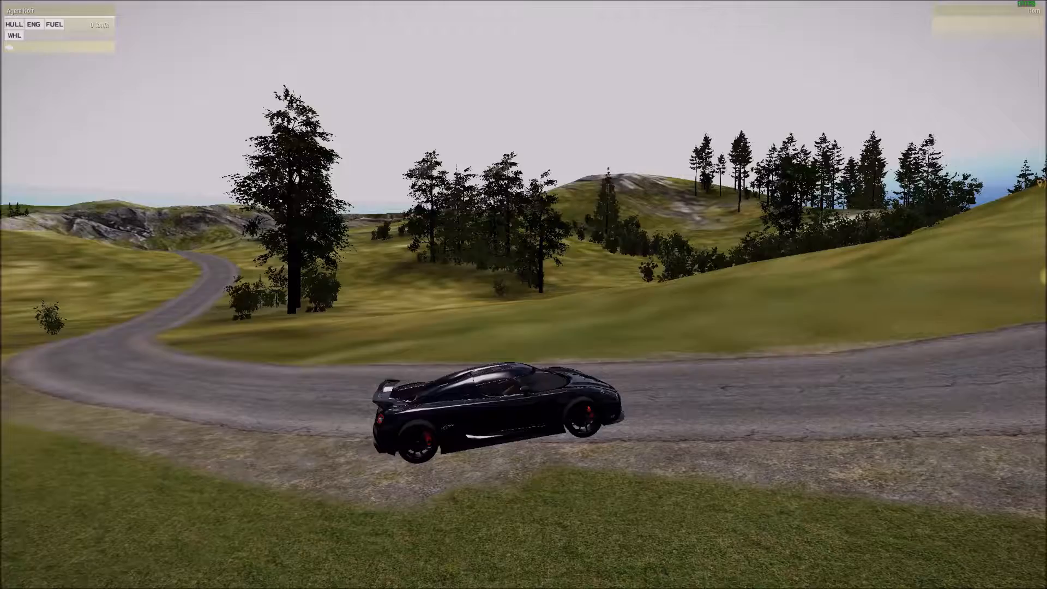
key("w")
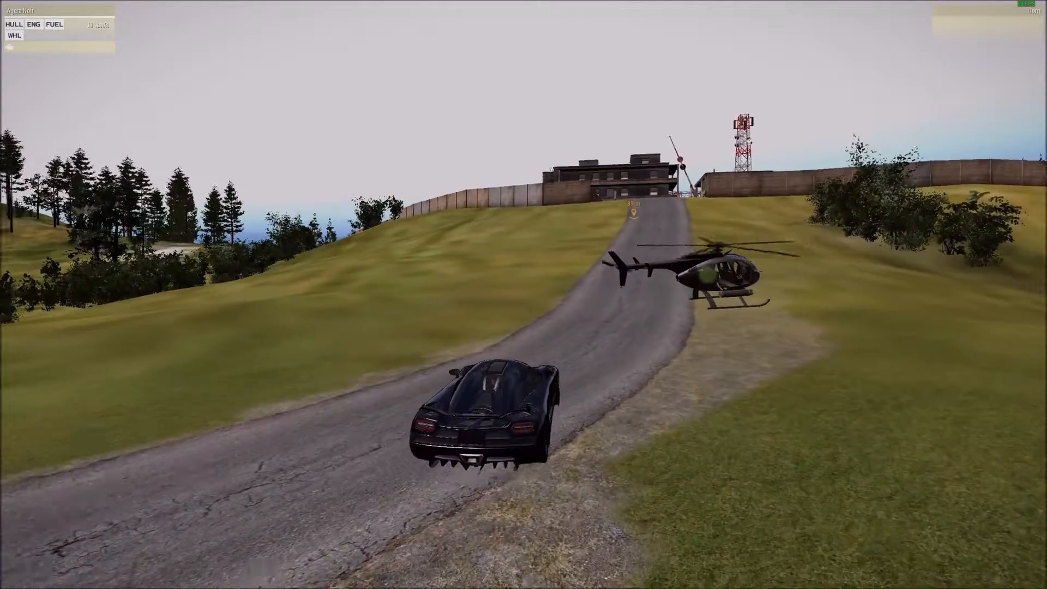
key("d")
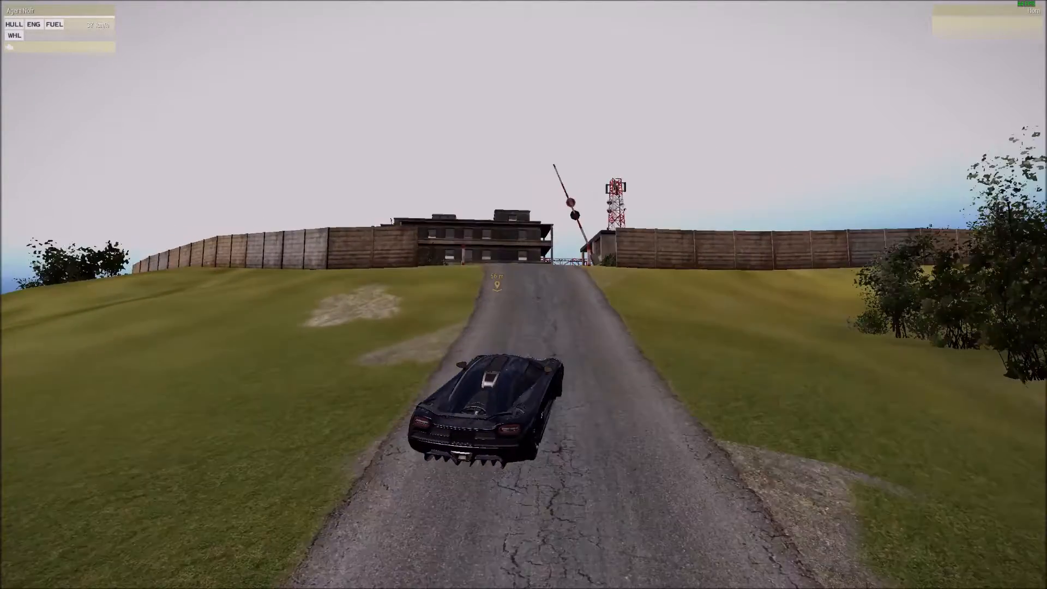
key("w")
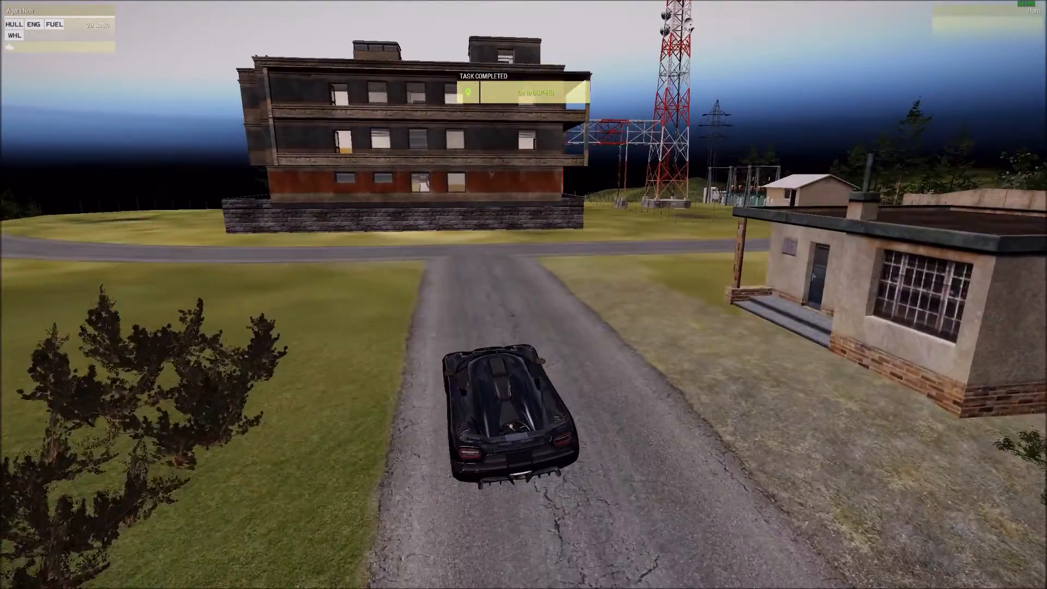
- Drive the car around the headquarters building and get out near its stone-walled corner
key("a")
key("a")
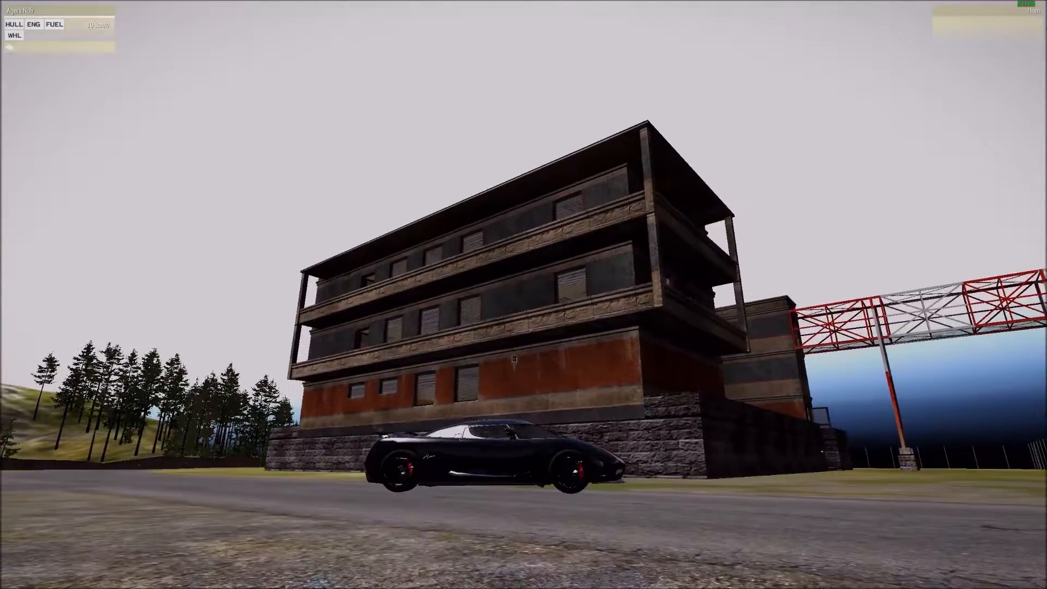
key("w")
key("a")
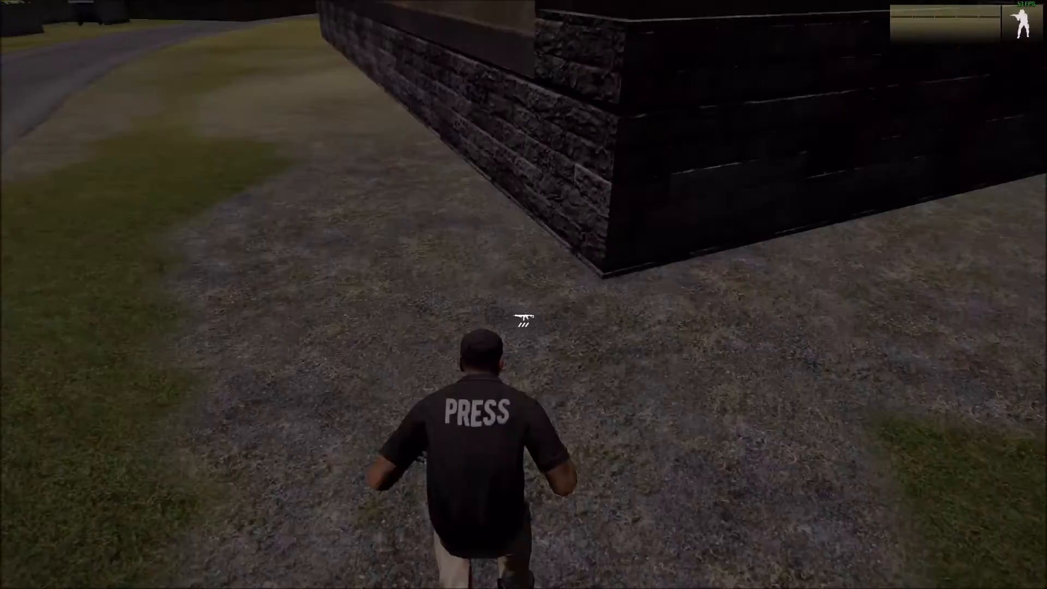
- Enter the headquarters building, try the lift's control panel and walk out into the lobby
key("w")
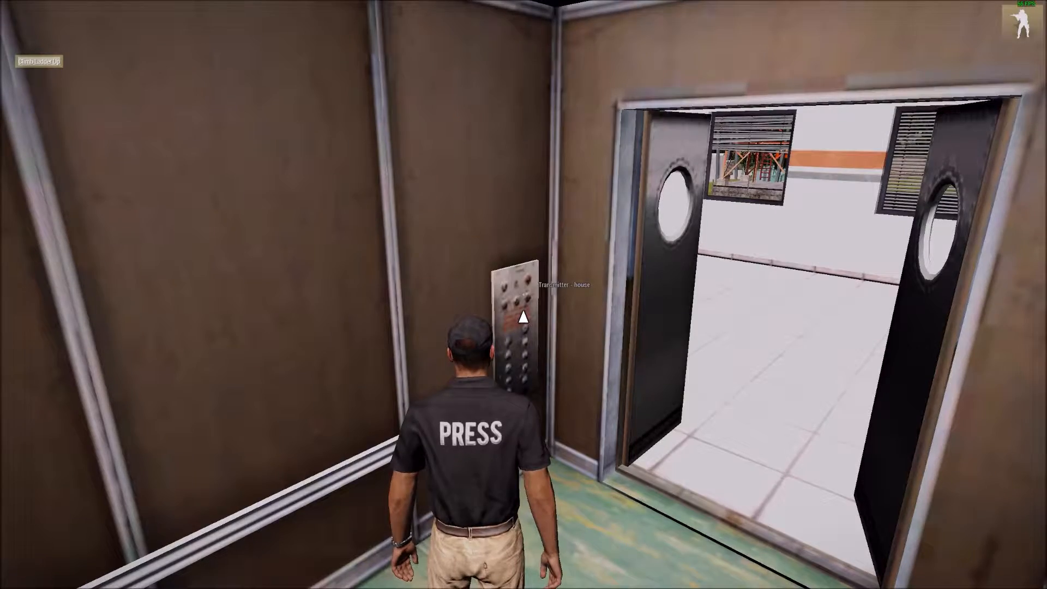
middle_click(523, 316)
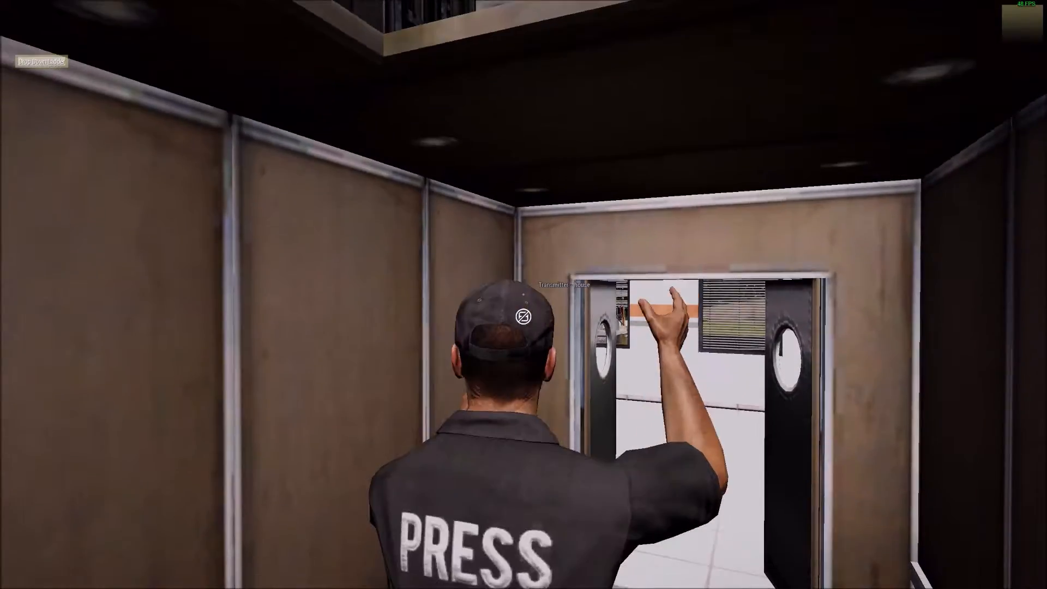
key("w")
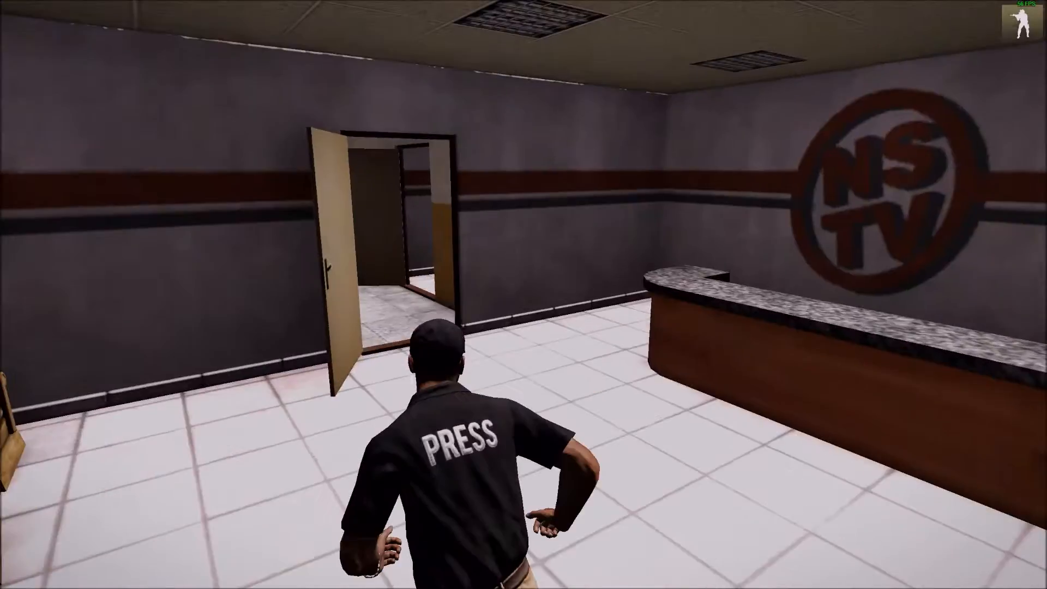
- Look around the ground floor, from the reception desk and NSTV wall logo to the green locker room
key("w")
key("w")
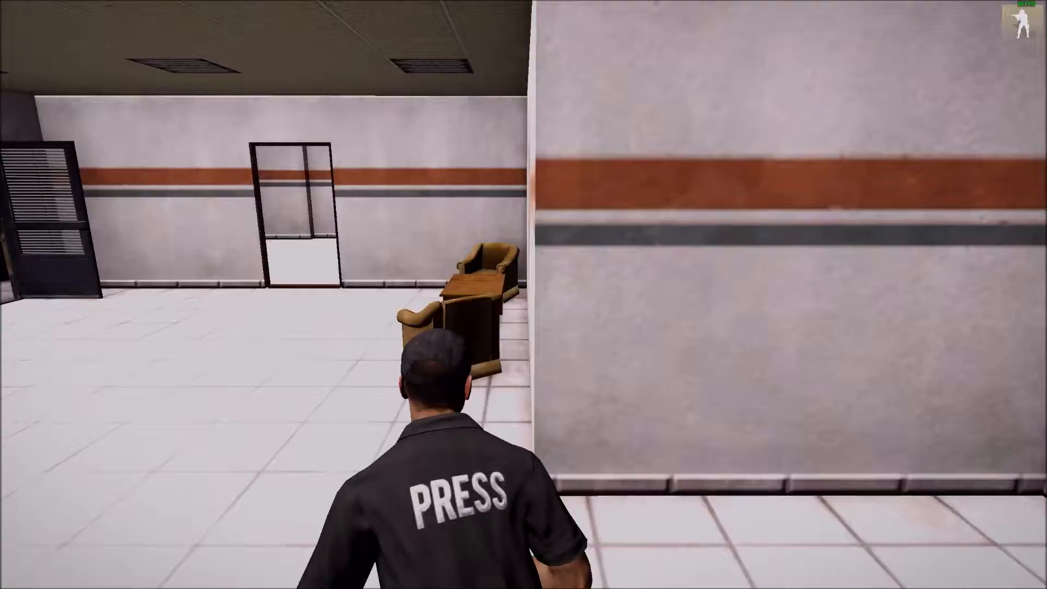
key("w")
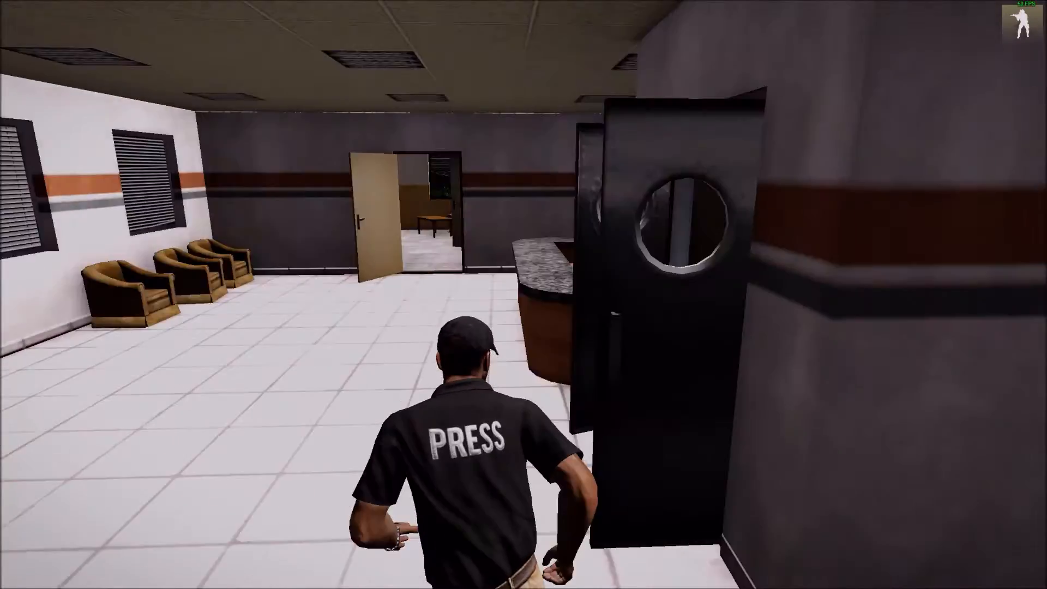
key("w")
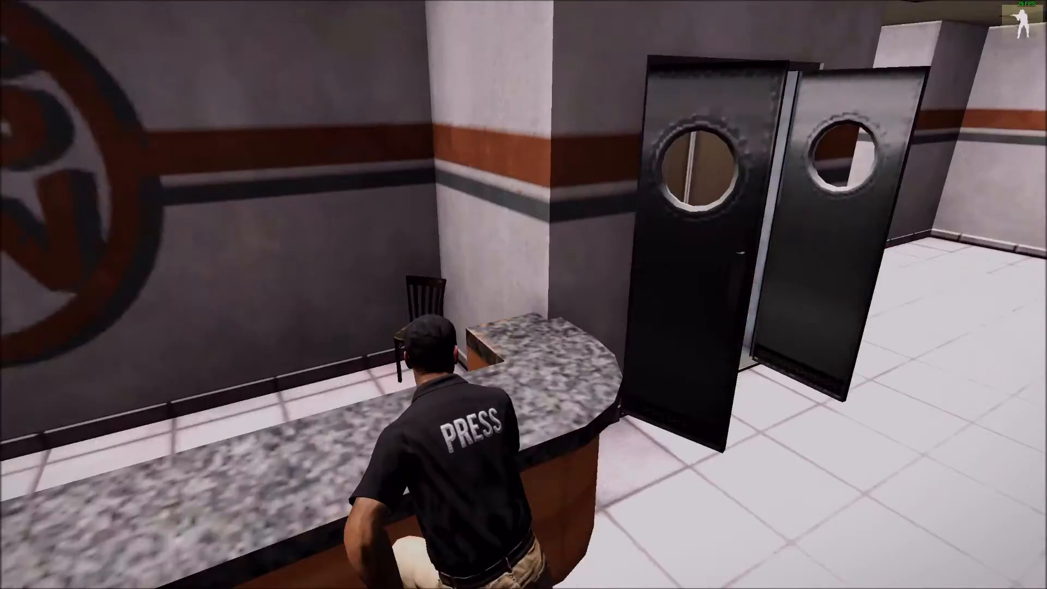
key("w")
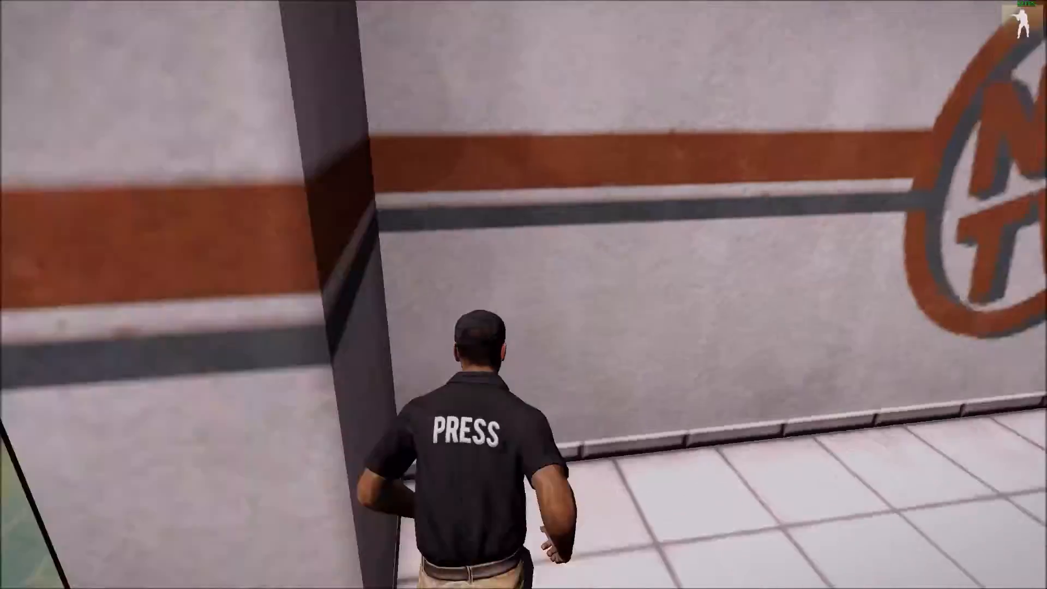
key("w")
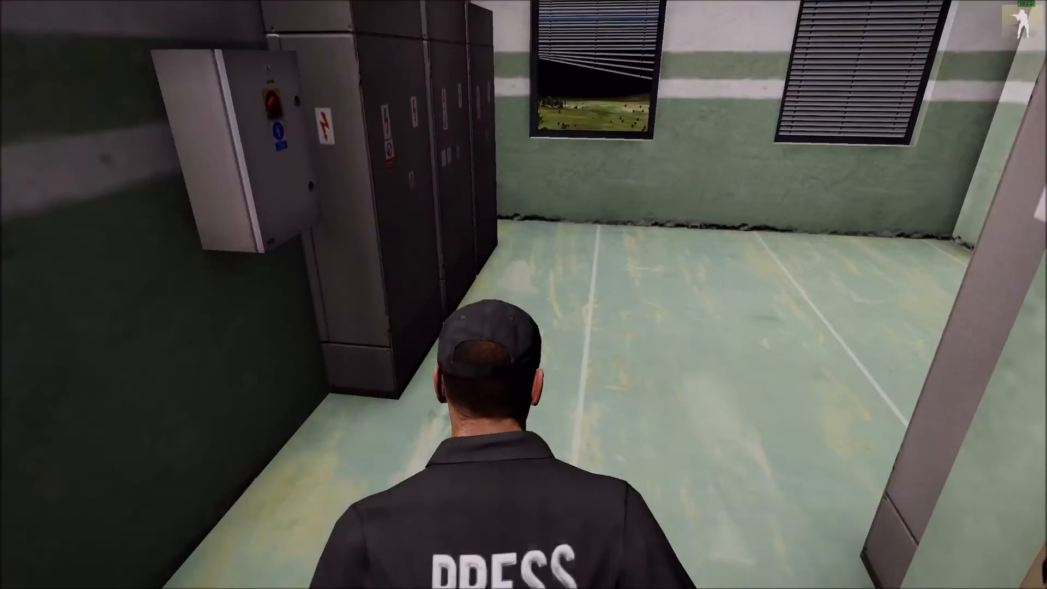
- Climb the main staircase past the first landing and run along the tiled upper-floor corridor
key("w")
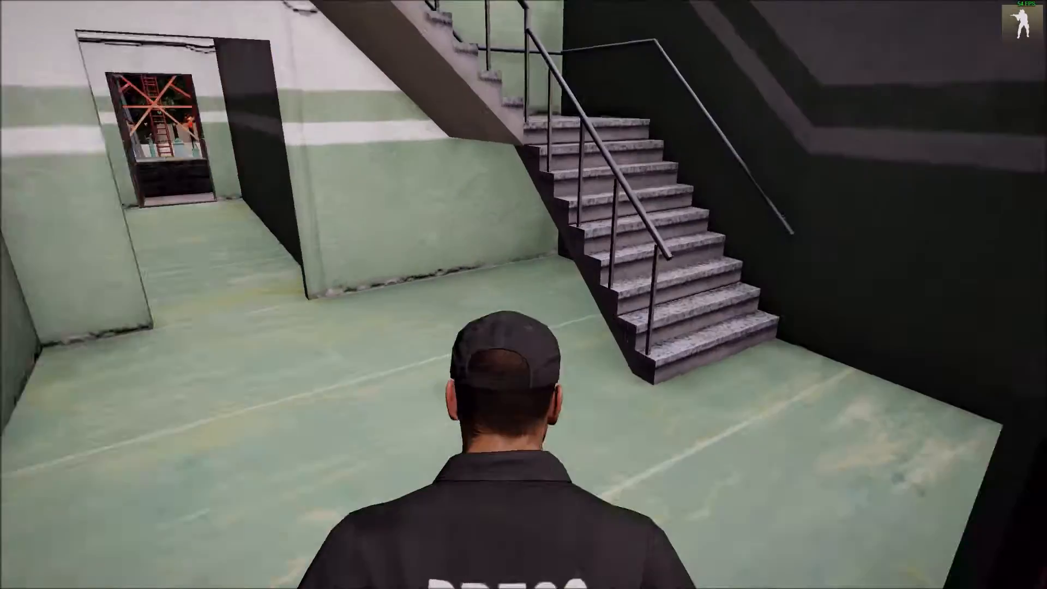
key("w")
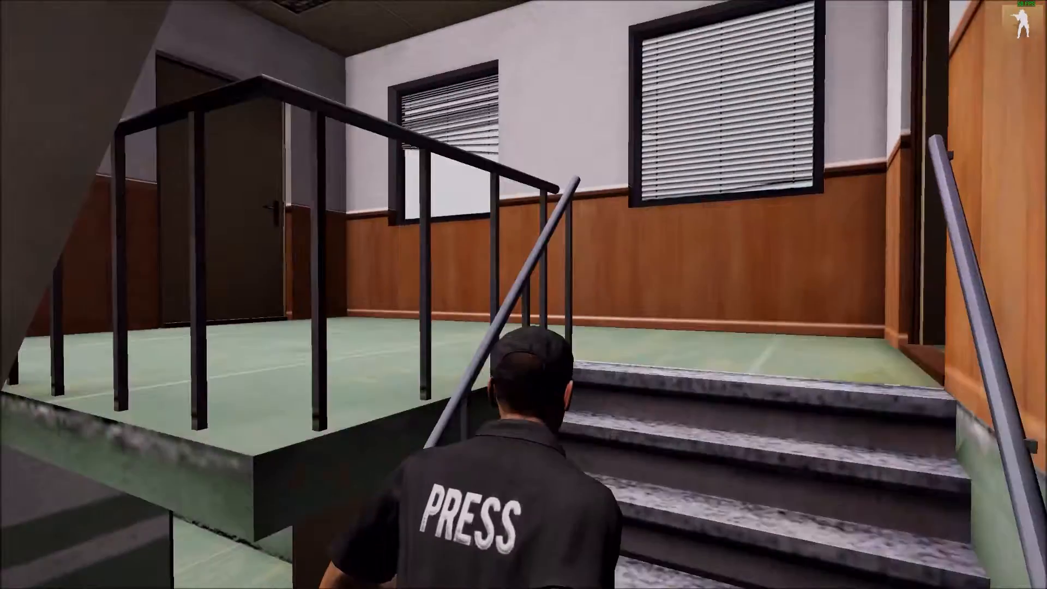
key("w")
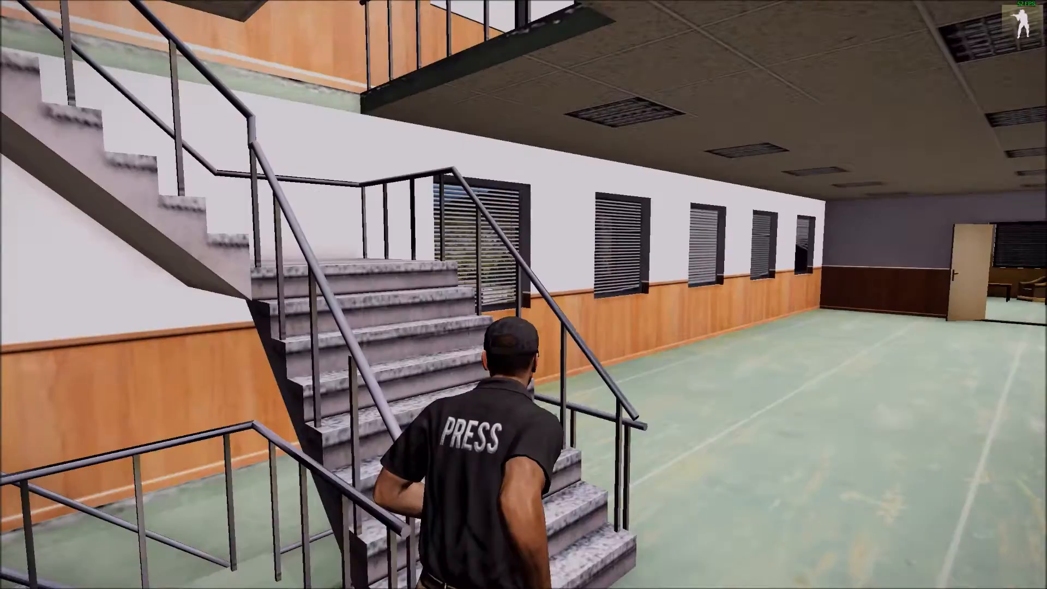
key("w")
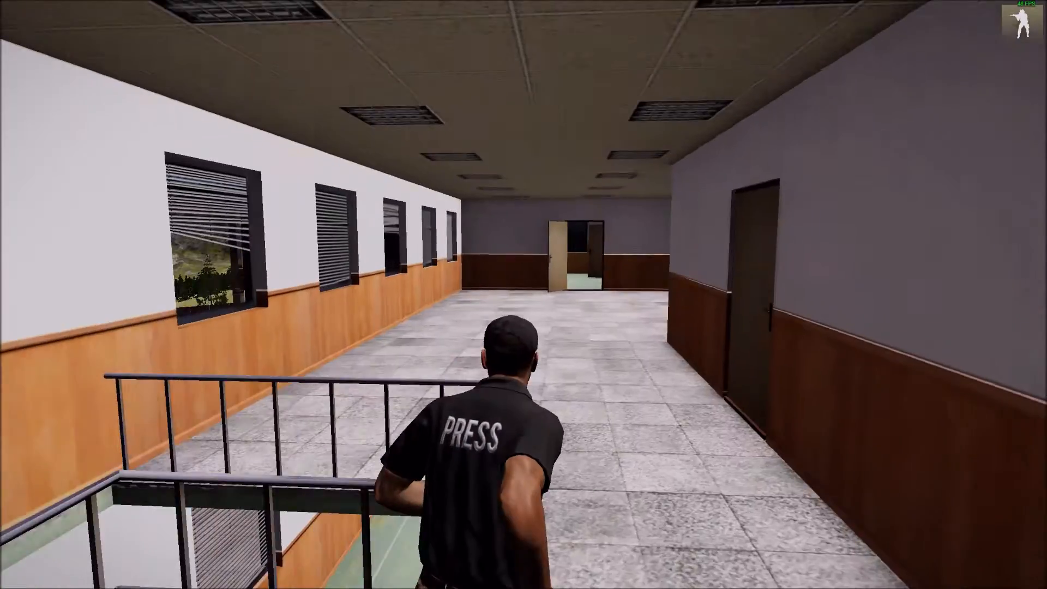
key("w")
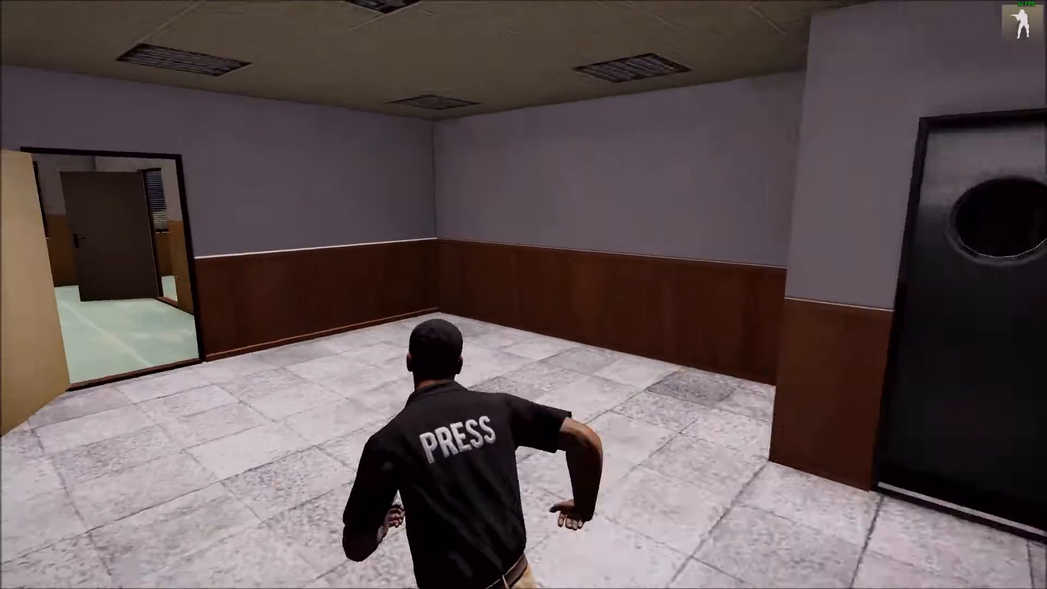
- Cross to the yellow-walled stairwell and climb its stairs out onto the building's roof
key("w")
key("w")
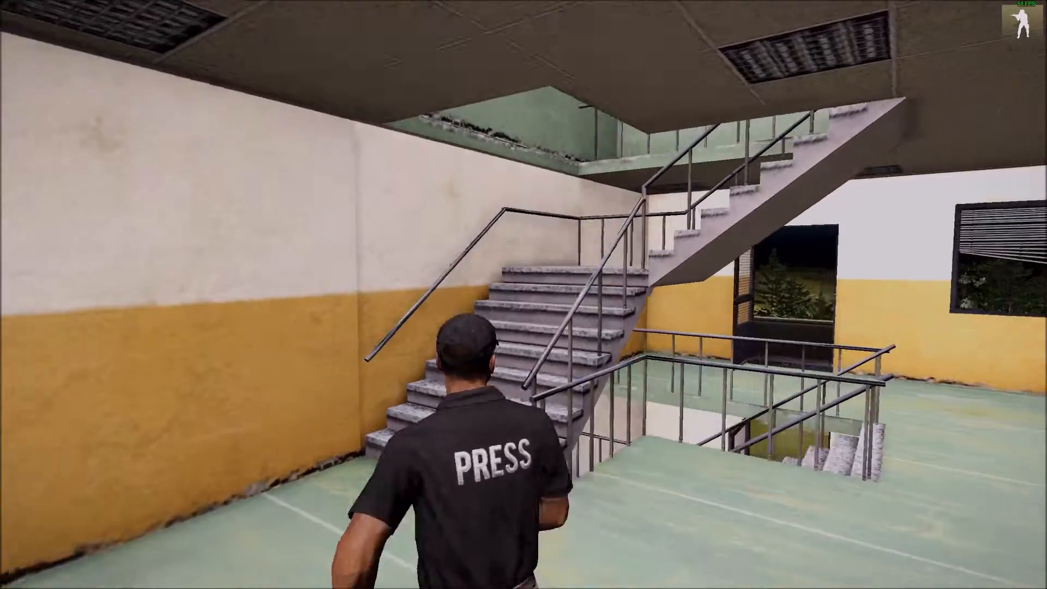
key("w")
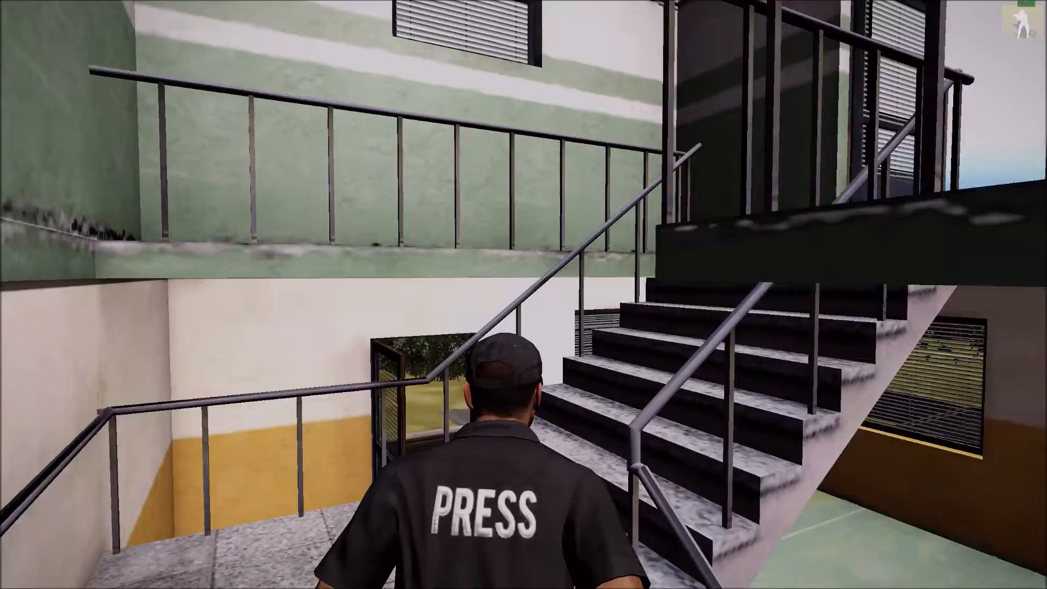
key("w")
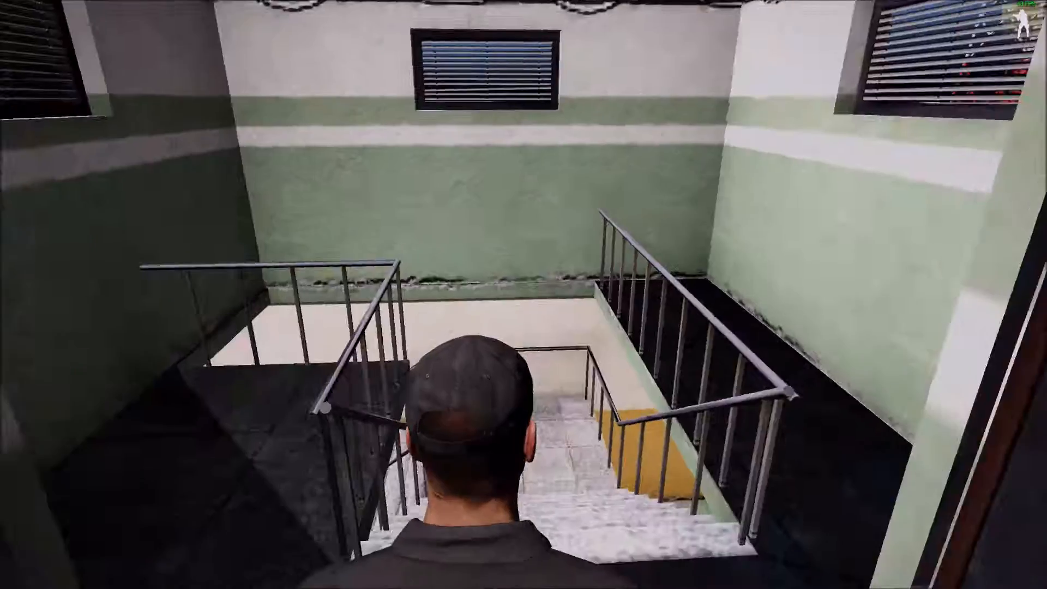
key("w")
key("w")
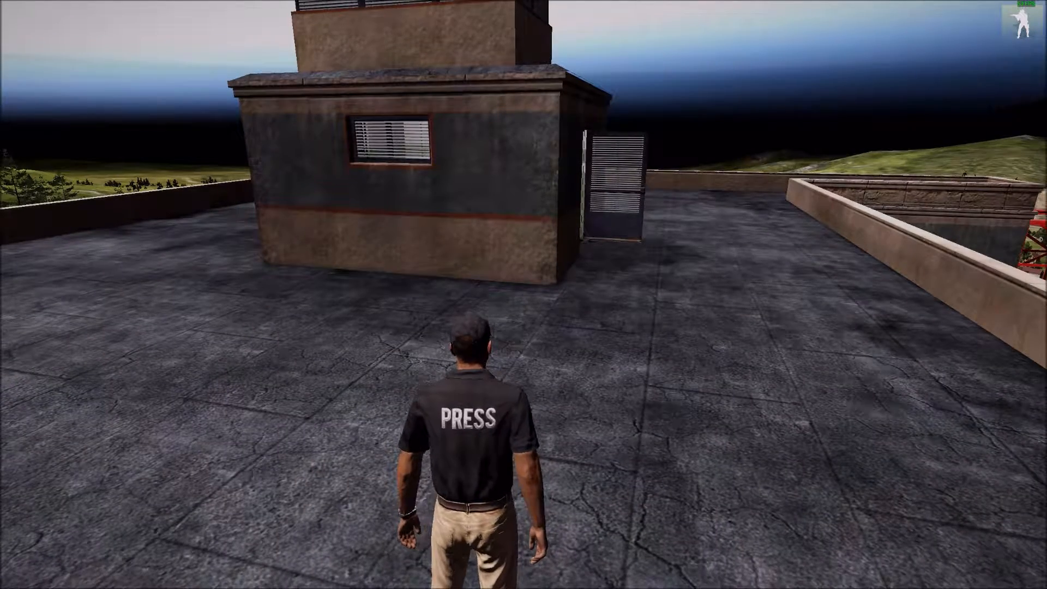
- Run around the rooftop stairhouse and survey the roof and the surrounding landscape
key("w")
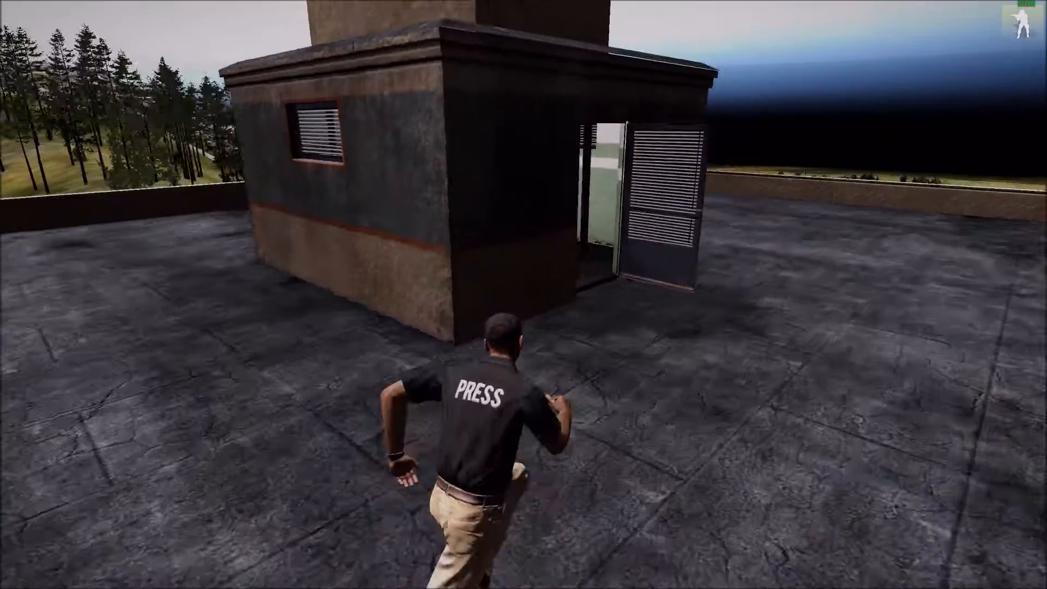
key("w")
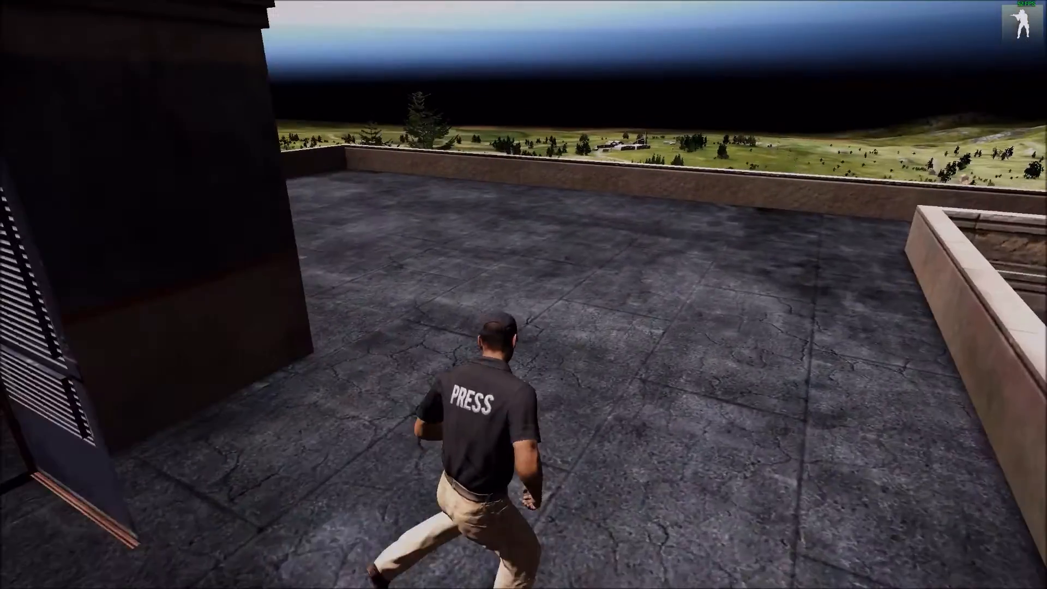
key("w")
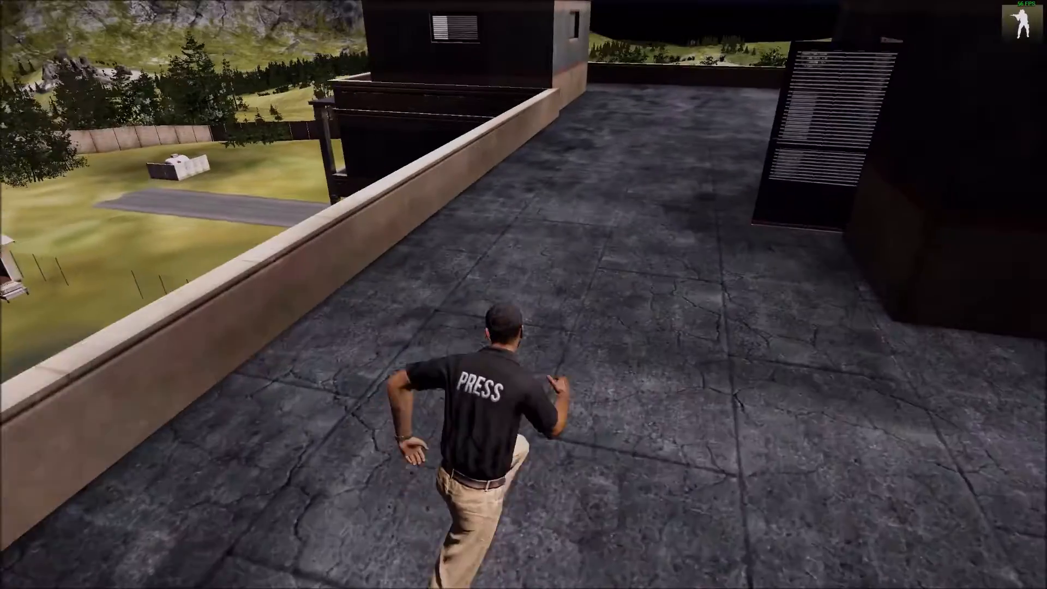
key("w")
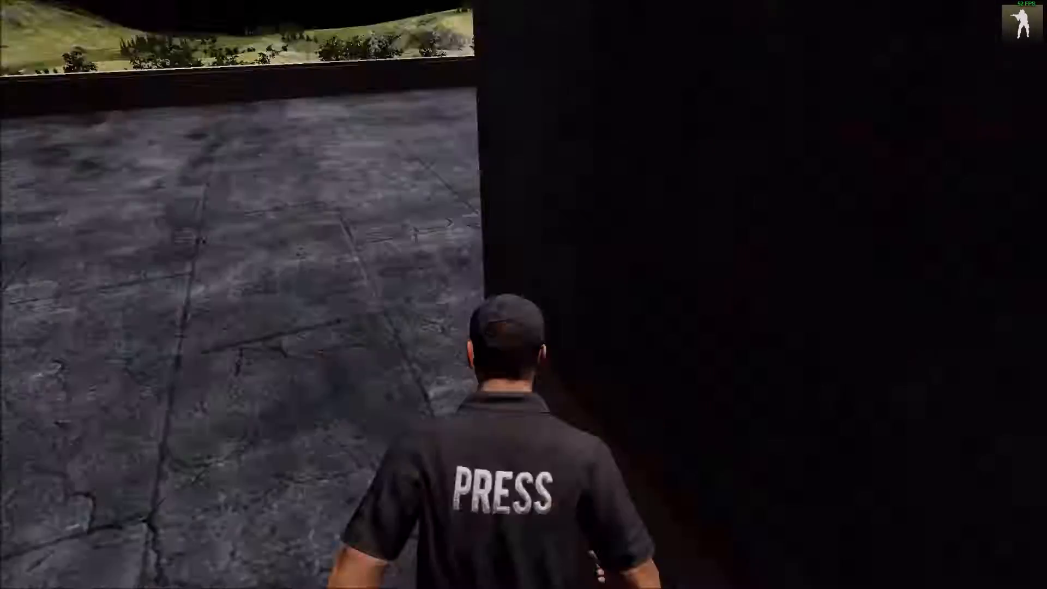
key("w")
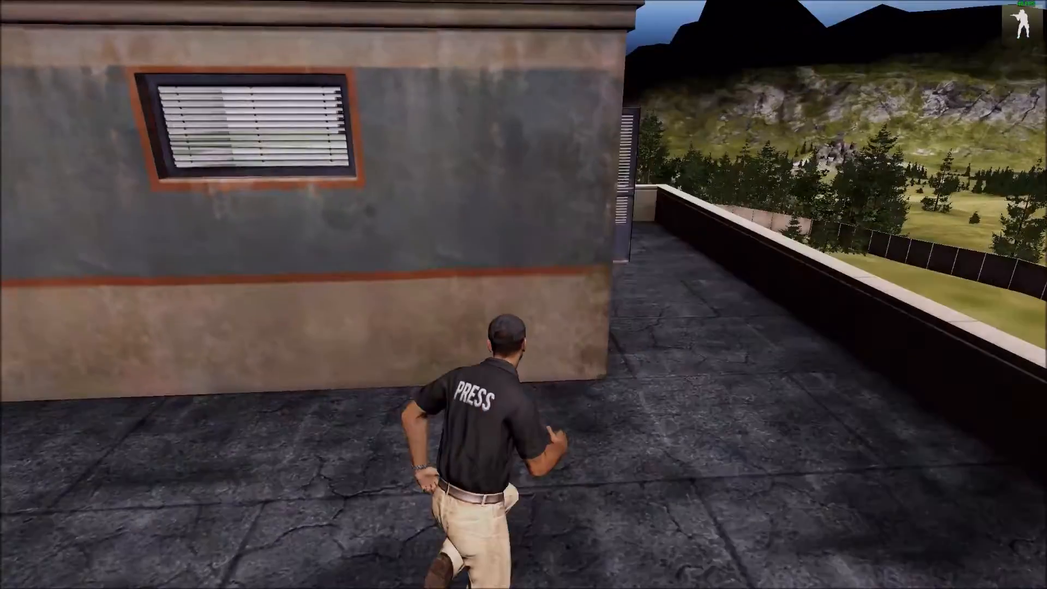
- Go back down from the roof and look through the yellow-walled top-floor rooms up to the open balcony door
key("w")
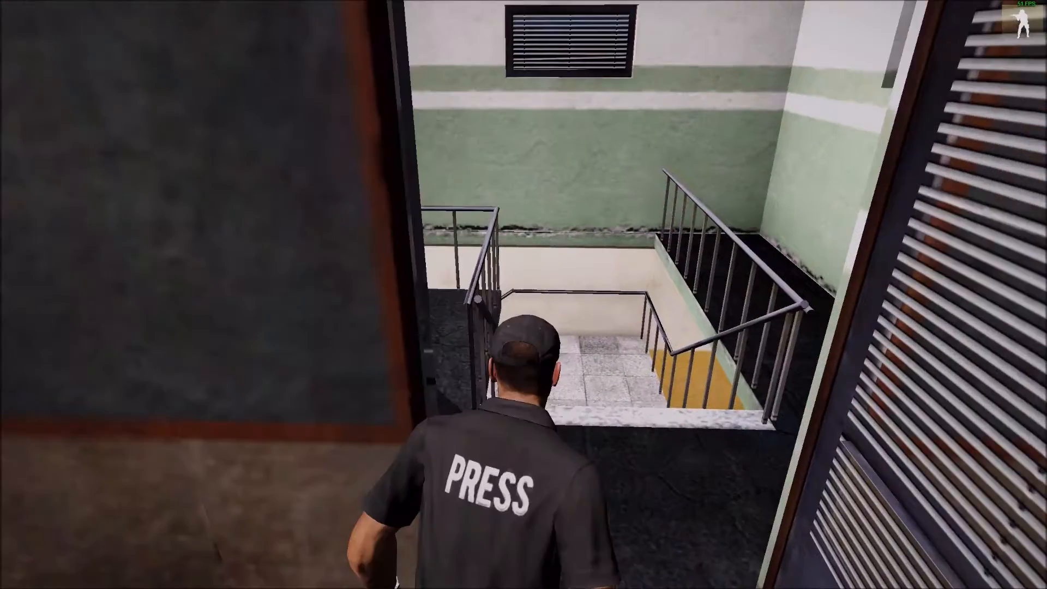
key("w")
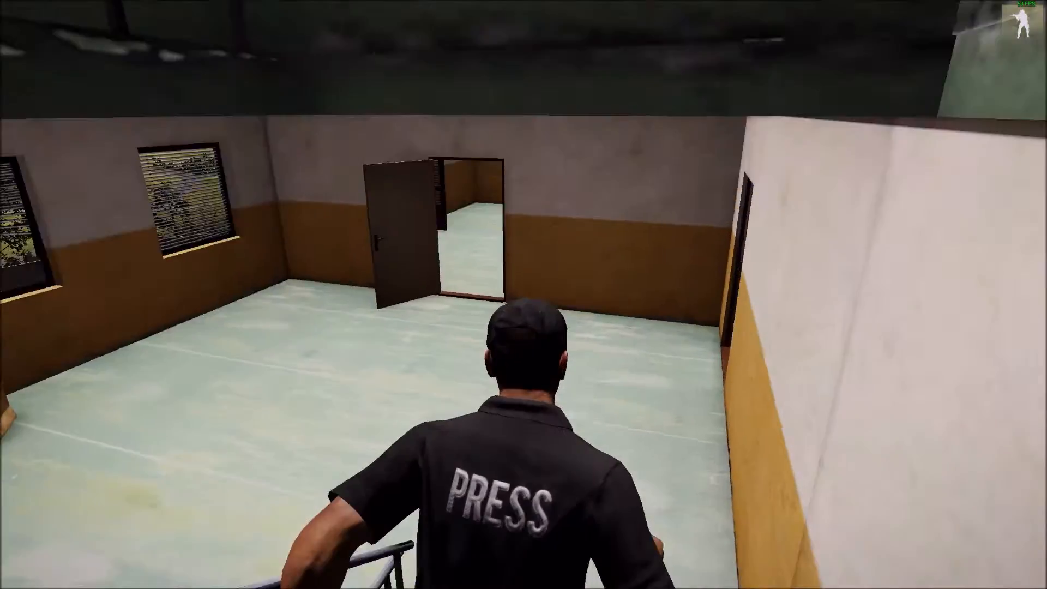
key("w")
key("w")
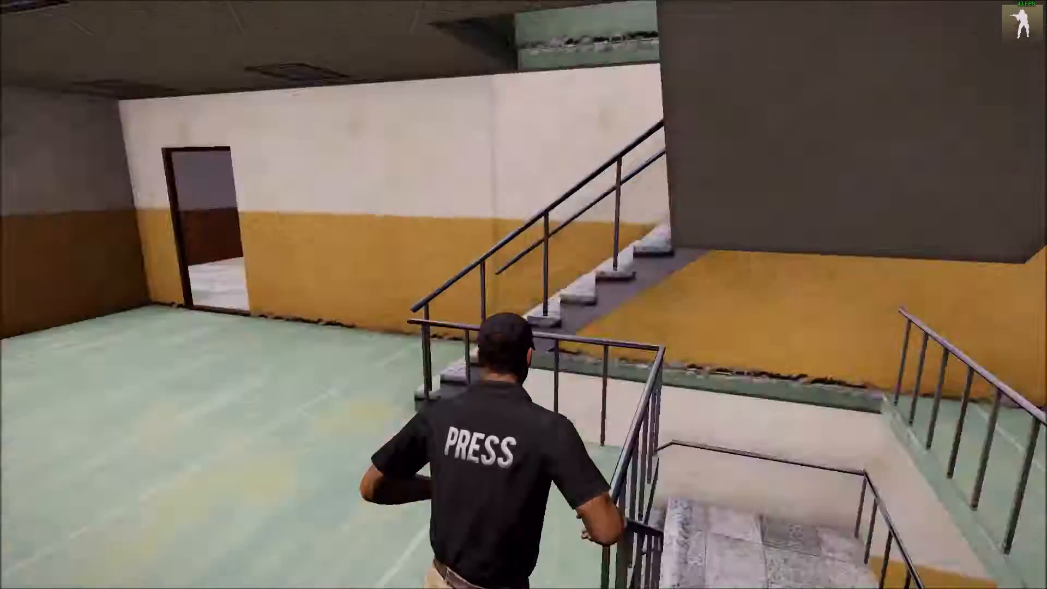
key("w")
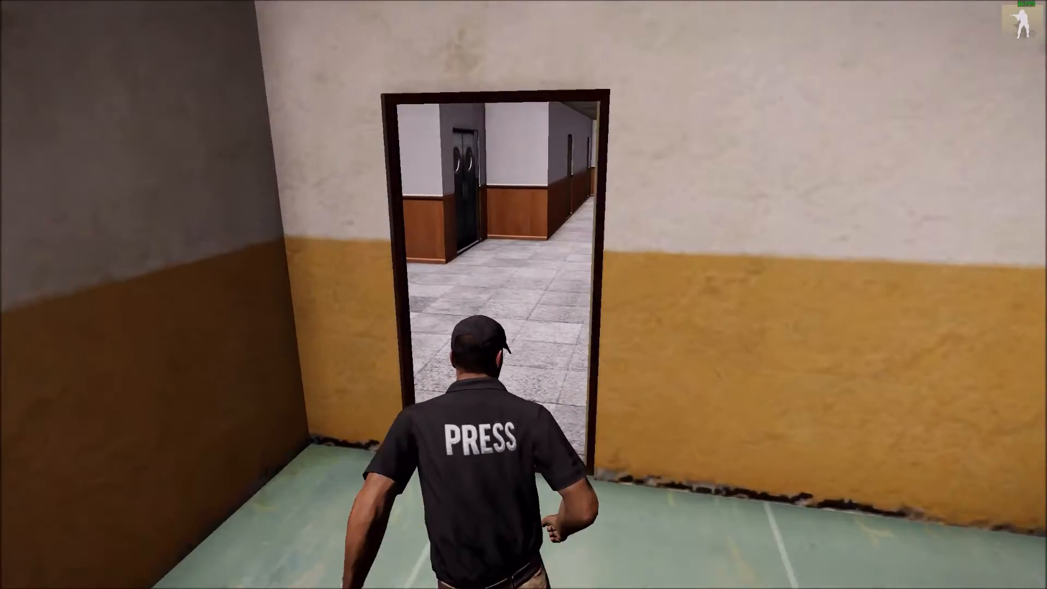
key("w")
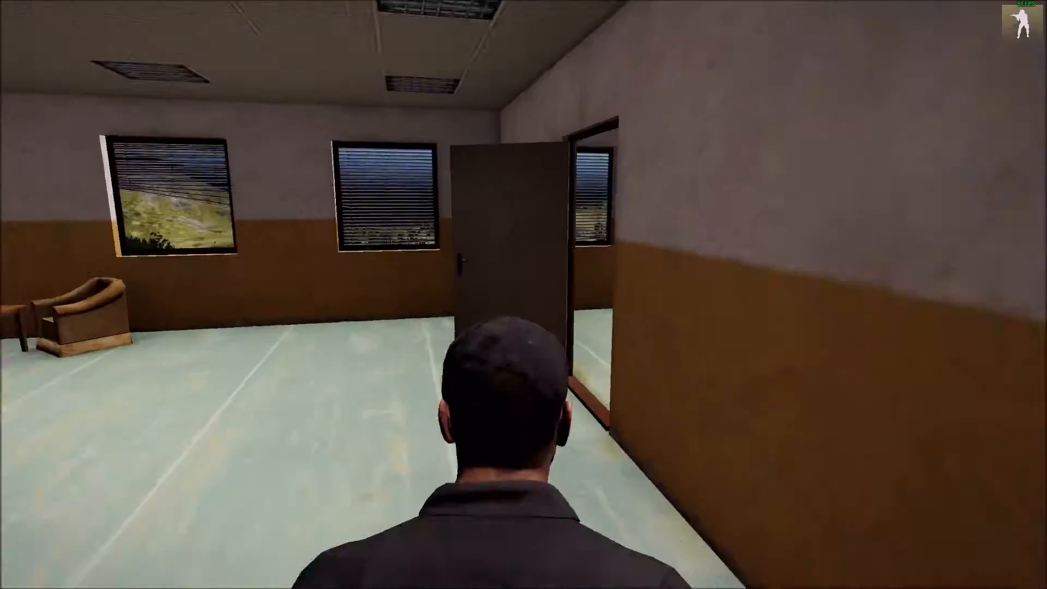
key("w")
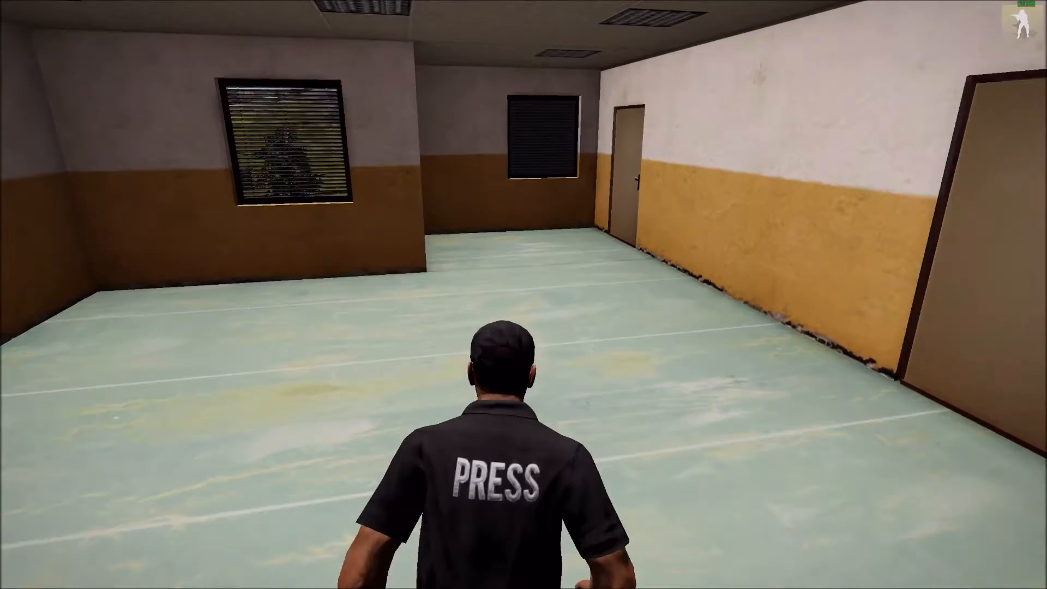
key("w")
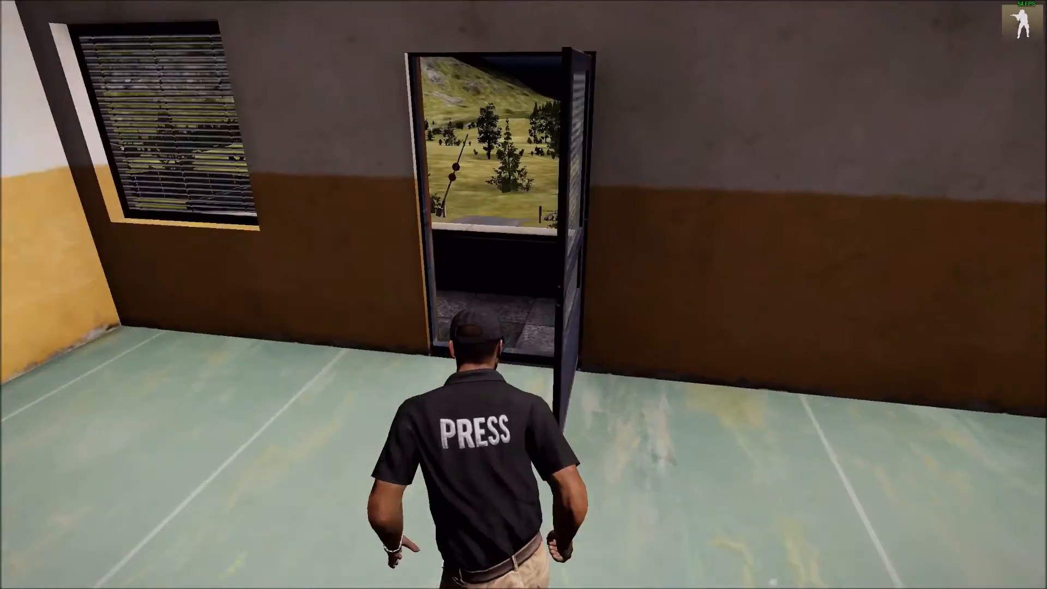
- Step out through the open door onto the balcony, then return inside and look around the empty yellow-walled top-floor room
key("w")
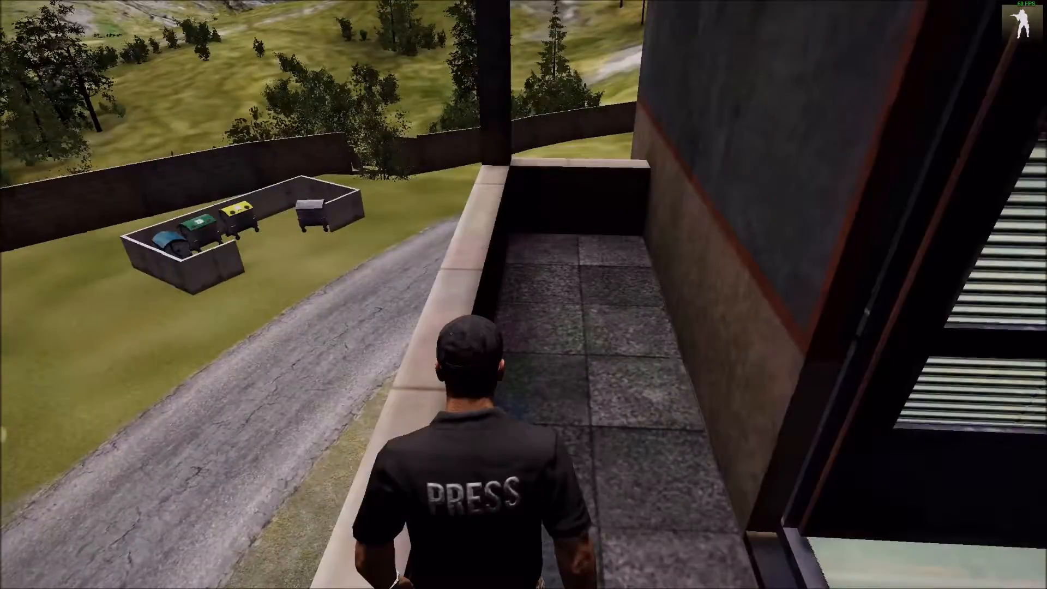
key("w")
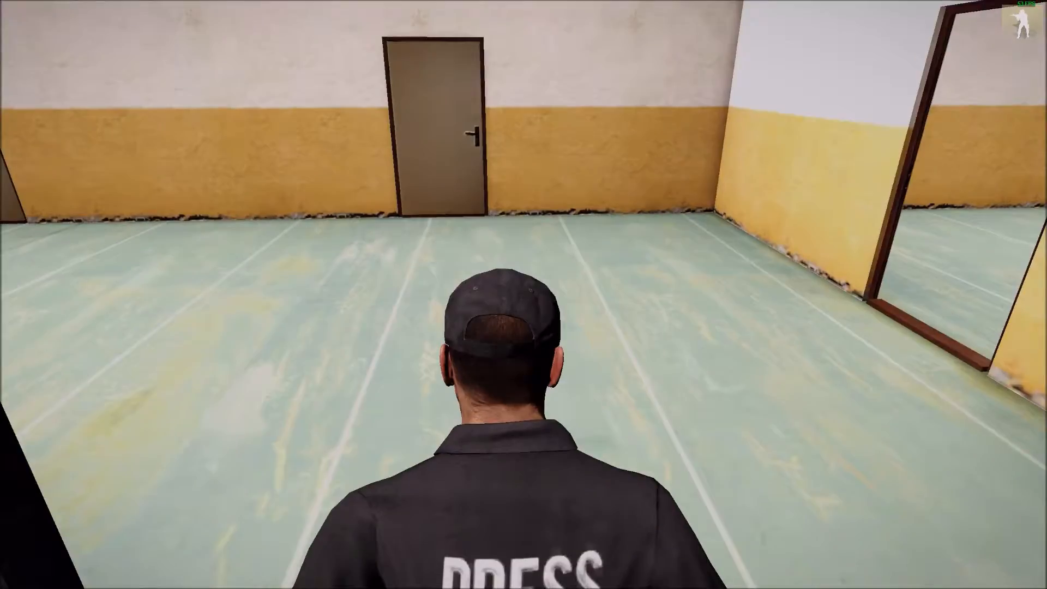
key("w")
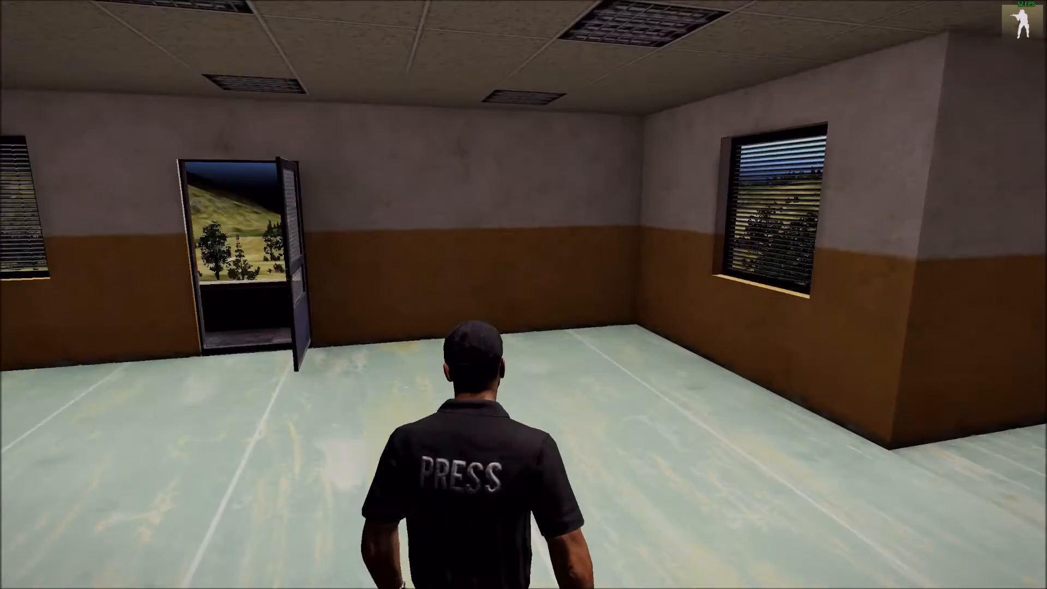
key("s")
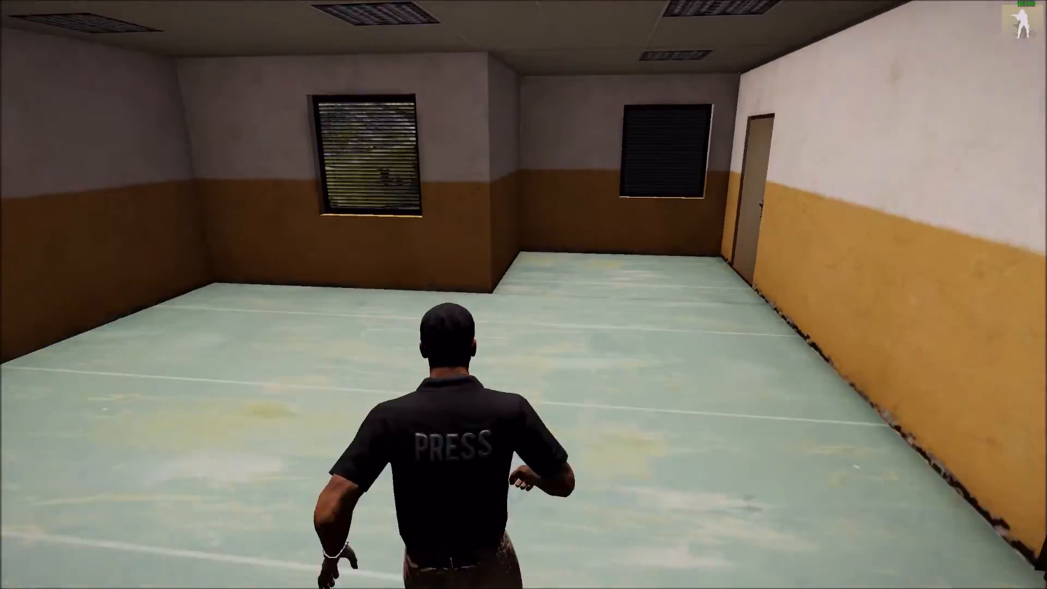
key("alt")
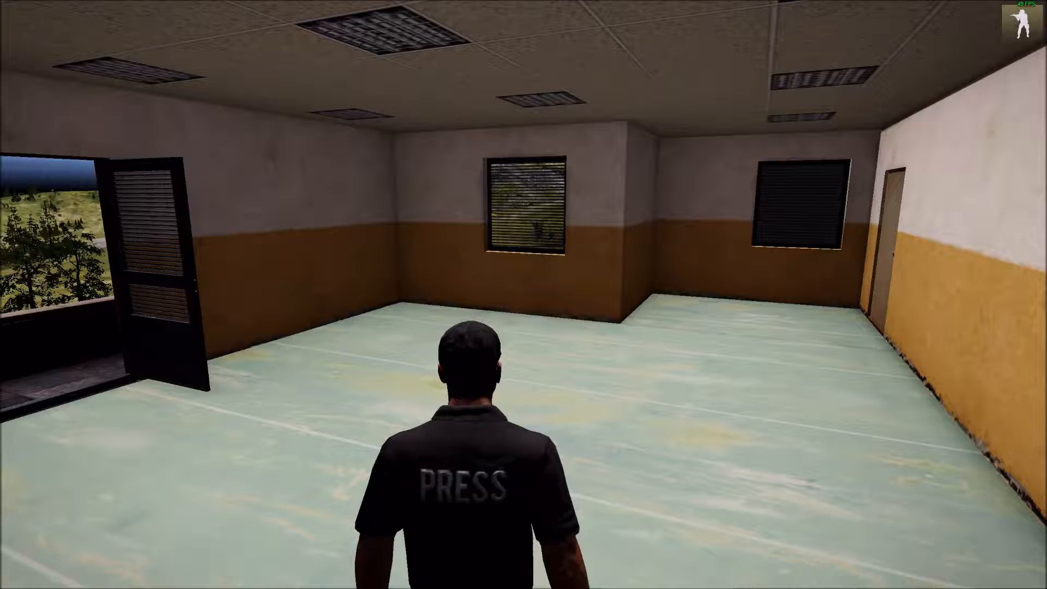
- Return to the Eden editor and examine the headquarters compound's task modules and trigger links on the map
key("Escape")
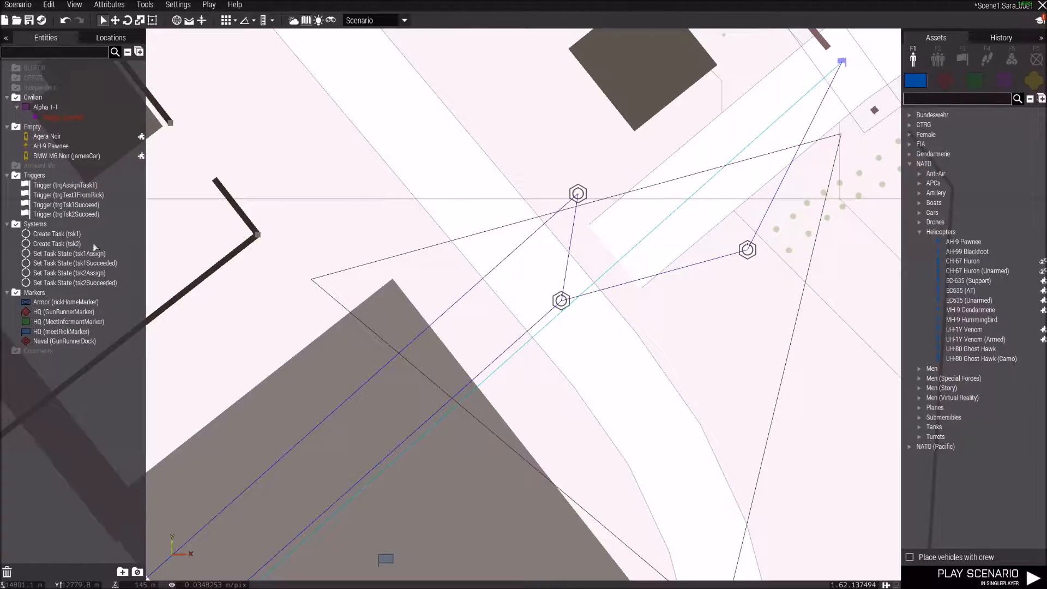
scroll(303, 357, "down", 6)
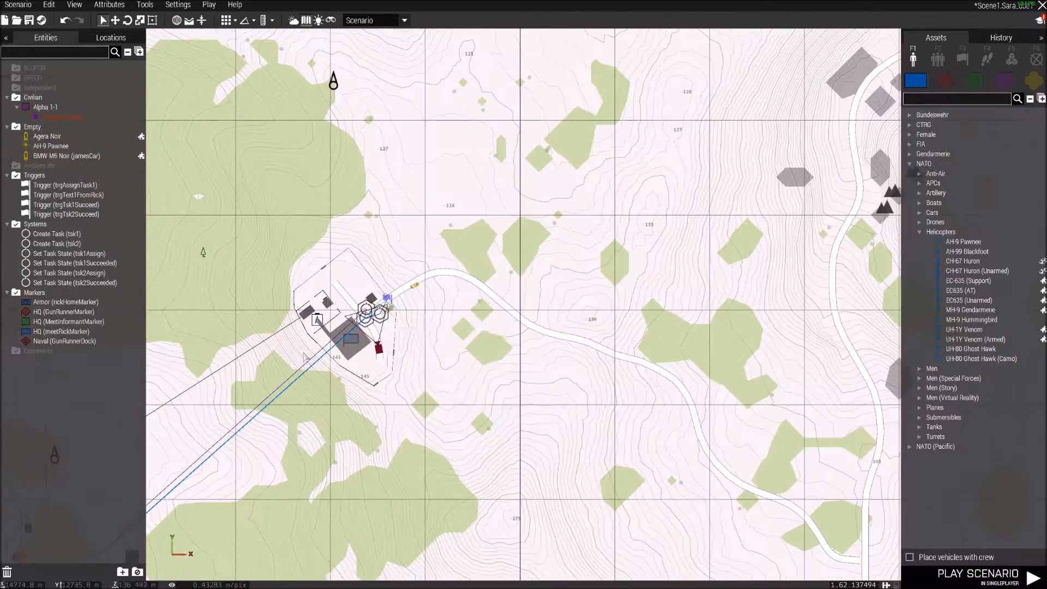
scroll(303, 357, "down", 5)
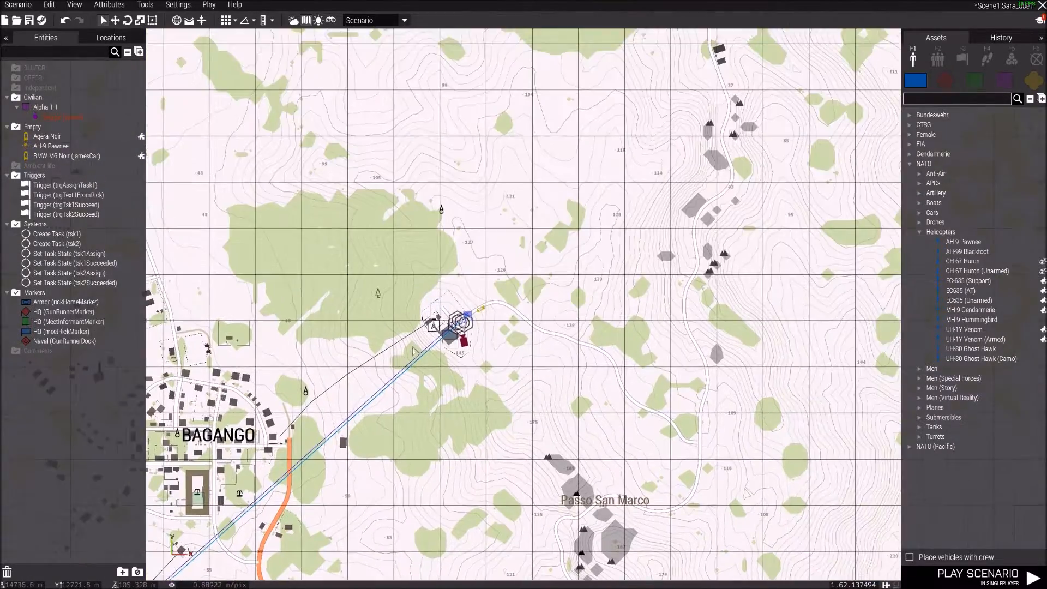
scroll(431, 345, "up", 7)
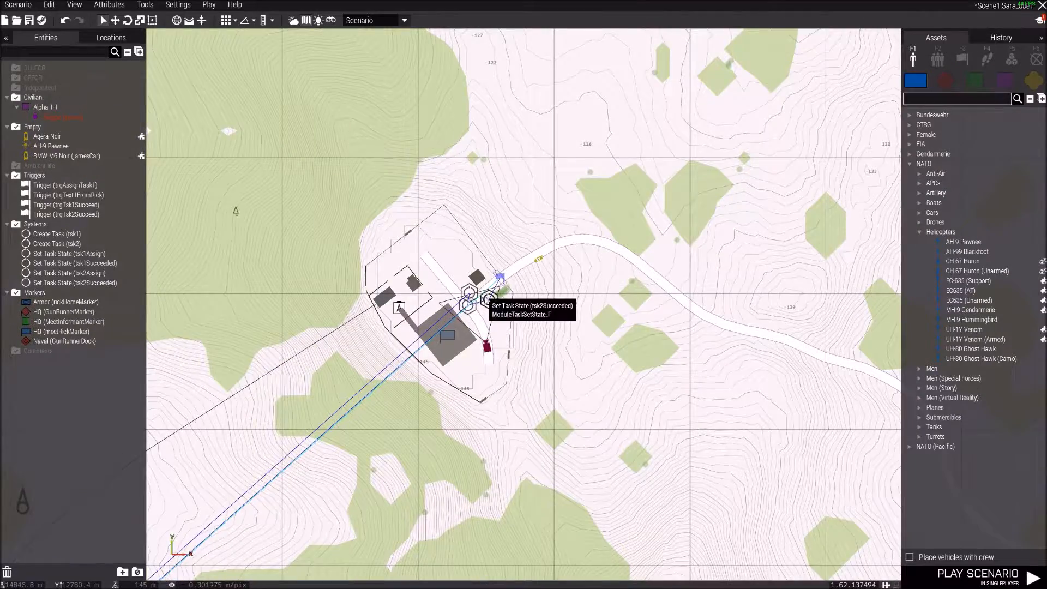
scroll(487, 298, "up", 6)
- In a new playtest, dismiss the introductory text message and display the mission's task list on the map
key("d")
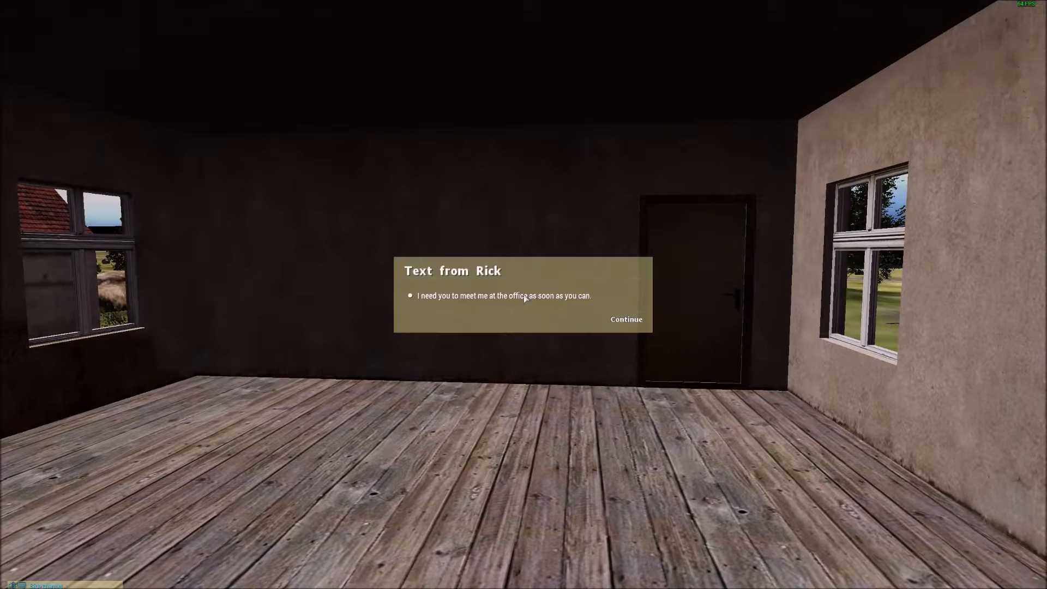
left_click(612, 320)
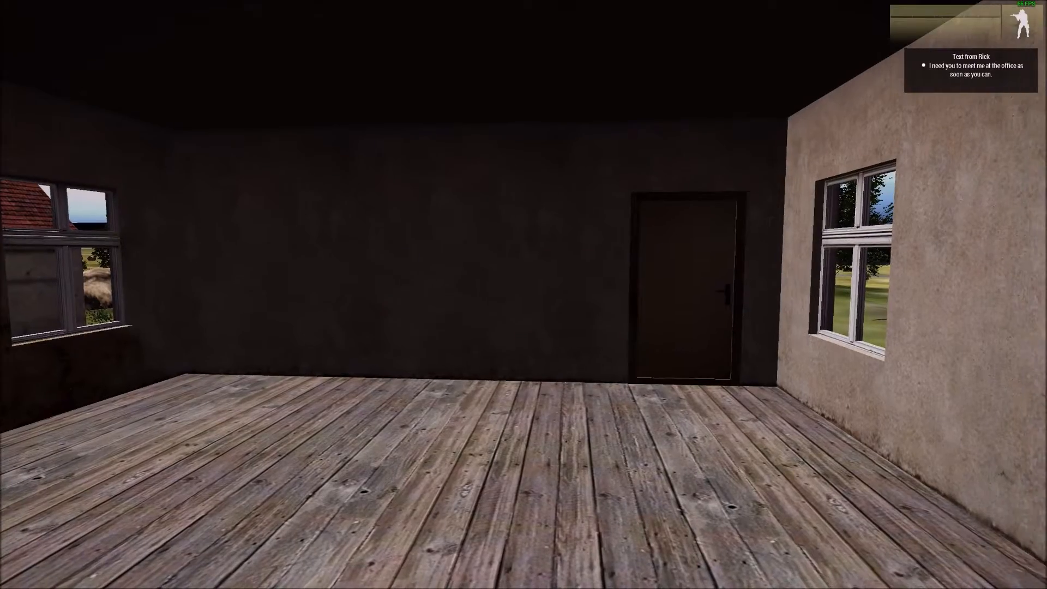
key("m")
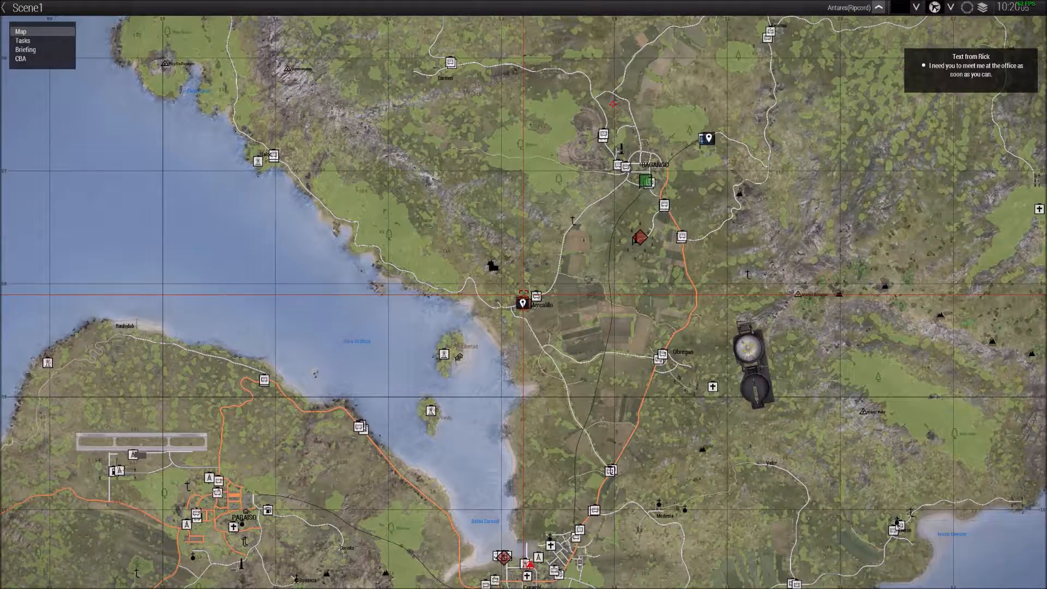
left_click(42, 48)
left_click(41, 41)
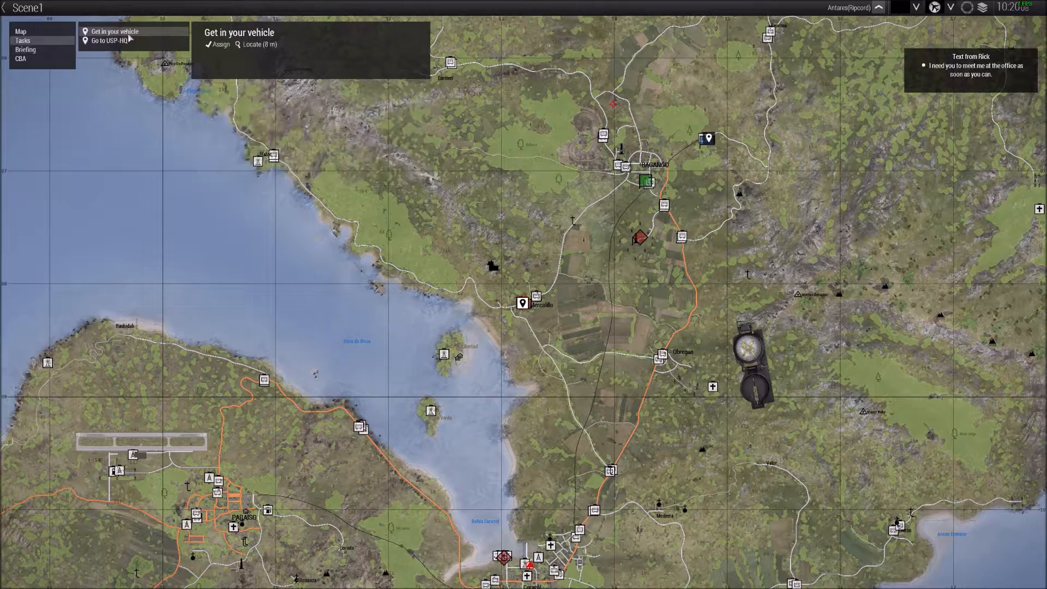
- Compare the details of the "Get in your vehicle" and "Go to USP-HQ" tasks
left_click(120, 42)
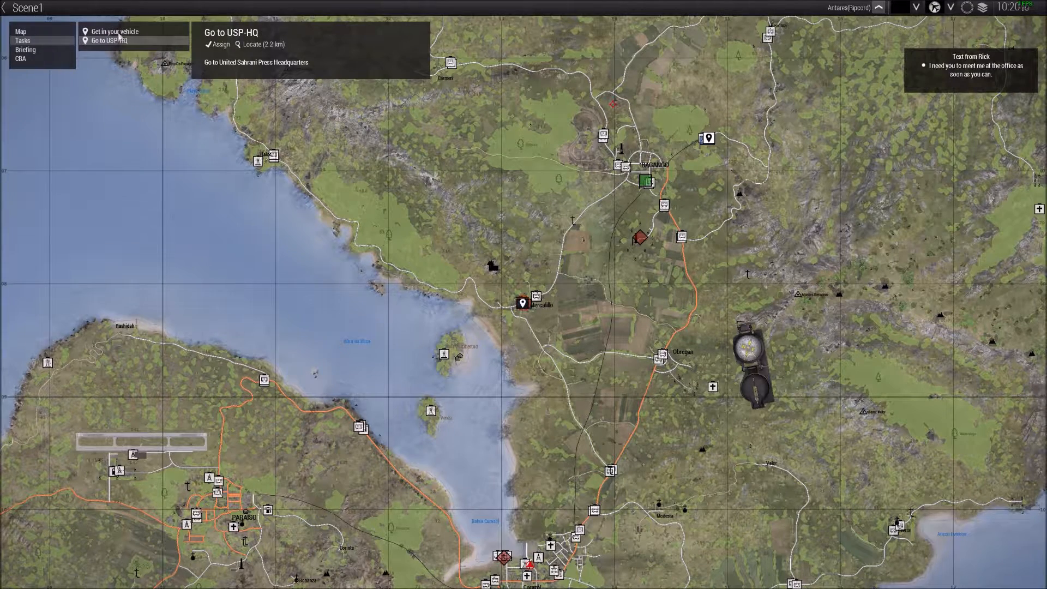
left_click(118, 33)
left_click(119, 41)
left_click(120, 33)
left_click(119, 44)
left_click(122, 34)
left_click(125, 41)
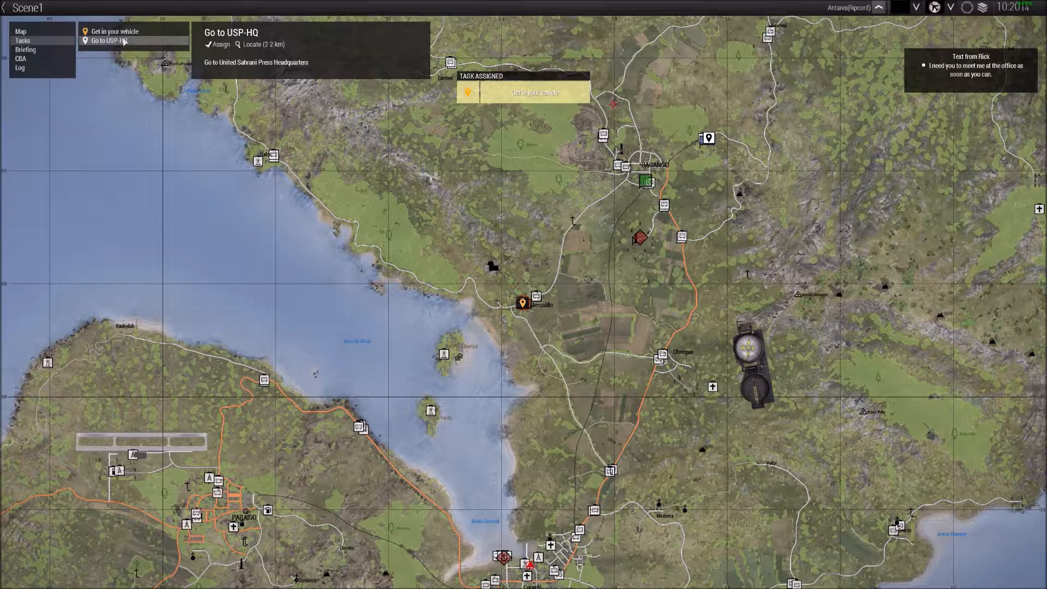
left_click(126, 33)
left_click(120, 41)
- Switch the assigned task from "Get in your vehicle" to "Go to USP-HQ"
left_click(124, 33)
left_click(222, 44)
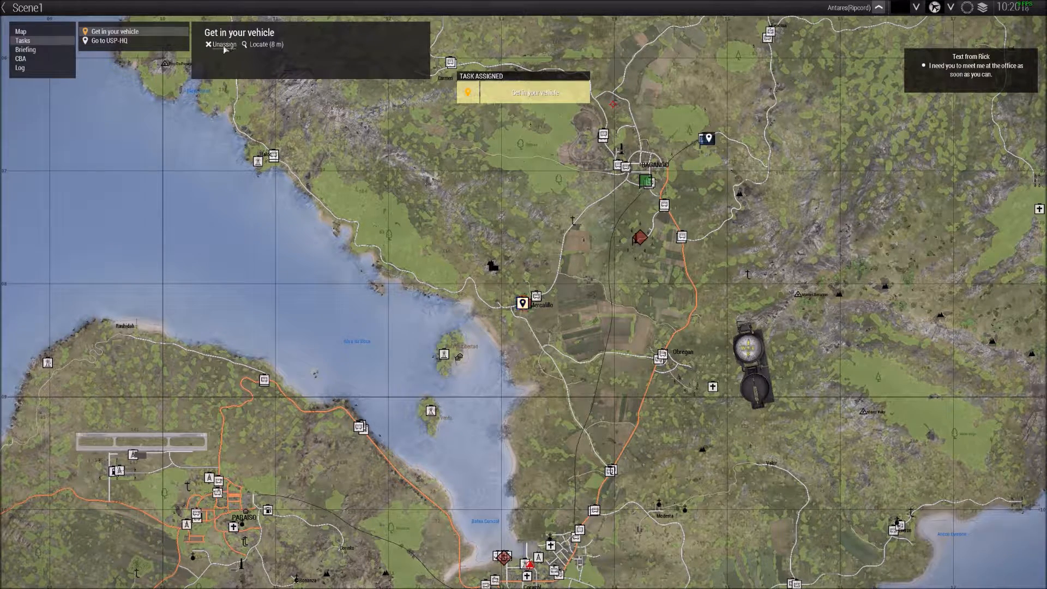
left_click(115, 41)
left_click(218, 45)
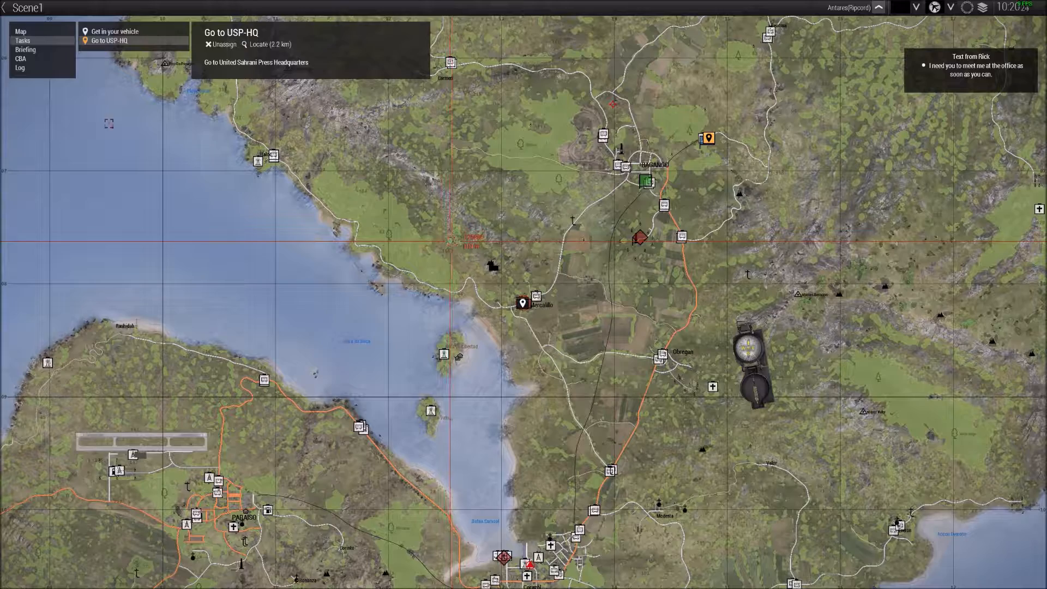
- View the Credits - Addons entry of the CBA section, then close the map and pause the game
left_click(37, 59)
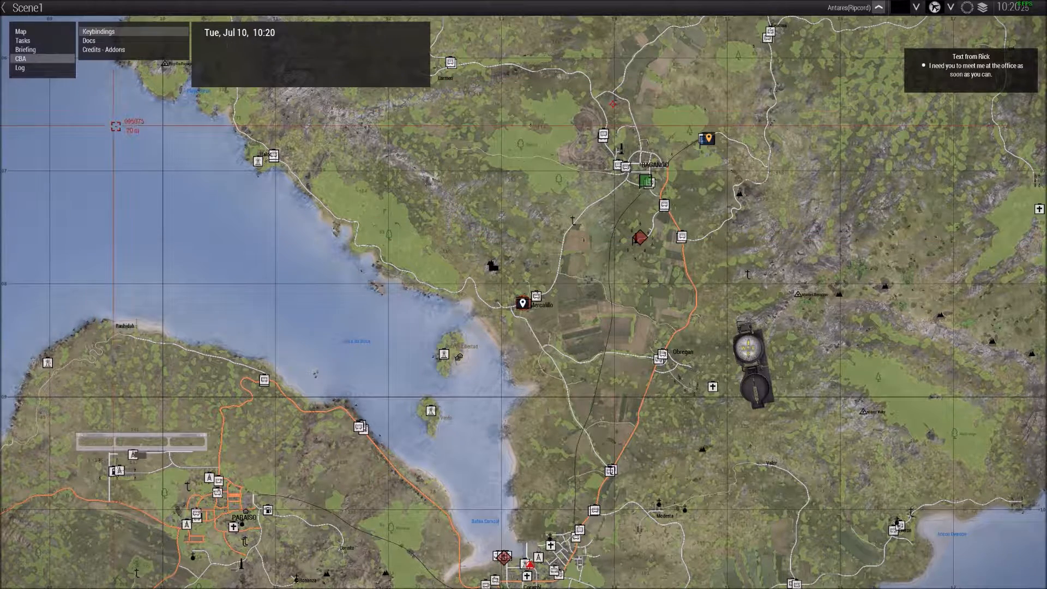
left_click(113, 51)
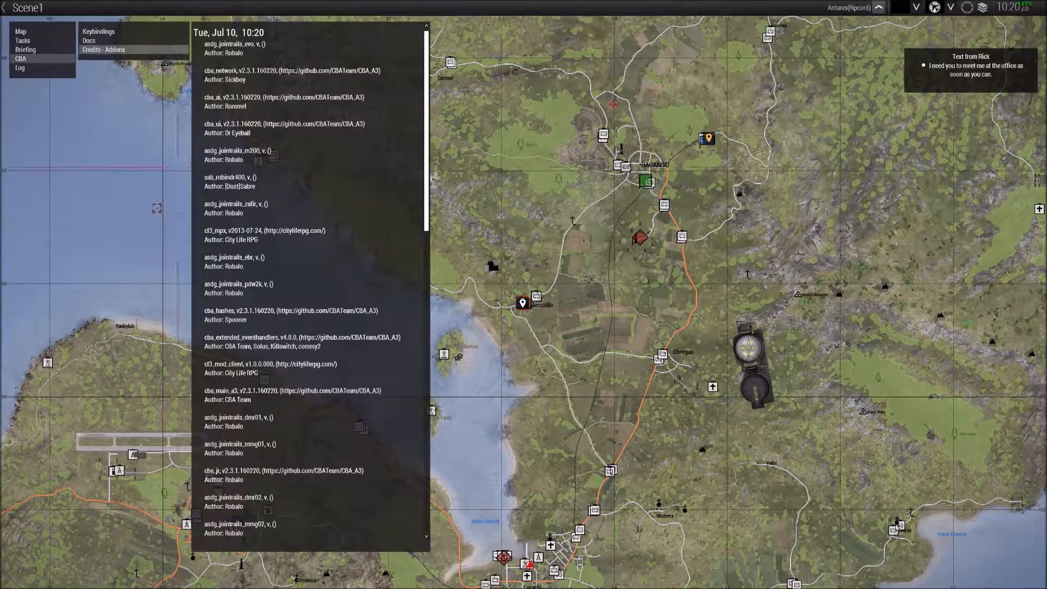
key("m")
key("Escape")
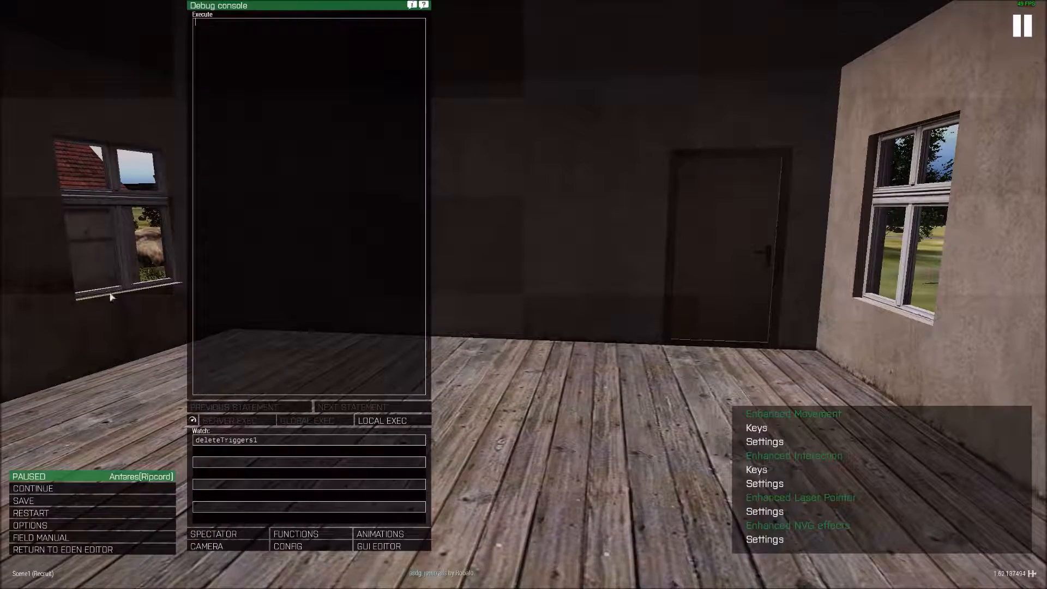